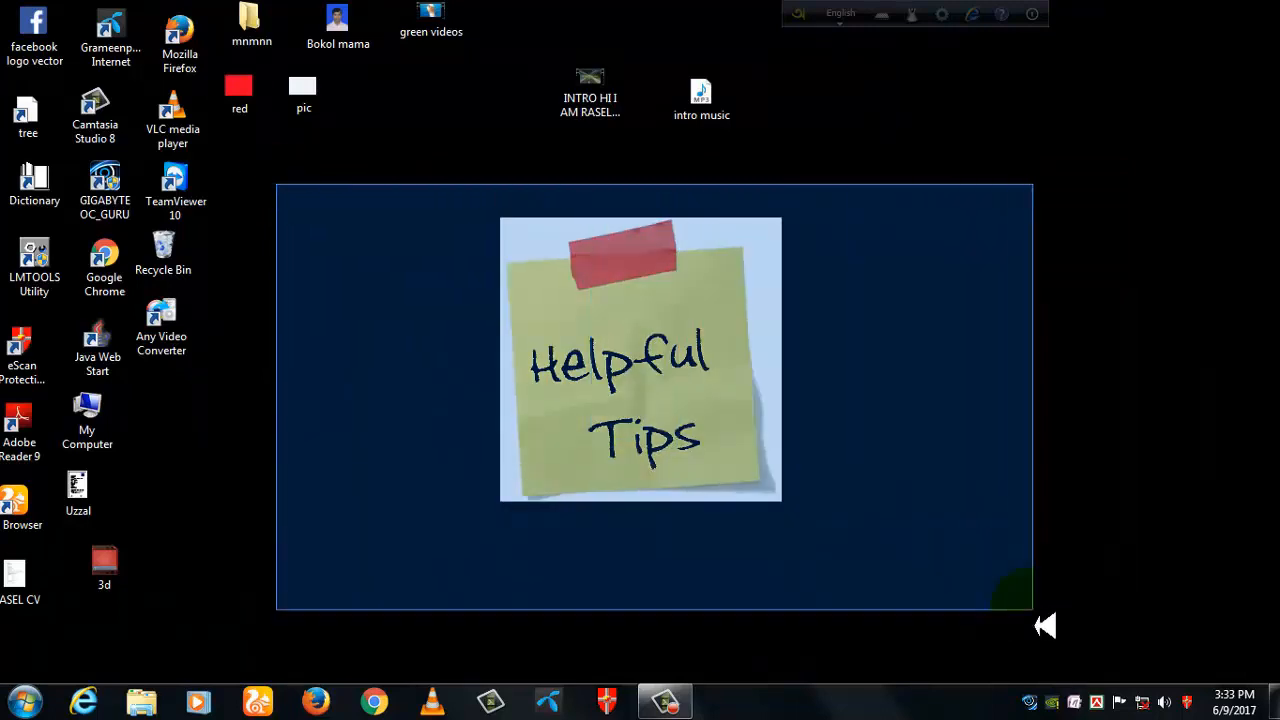
left_click_drag(288, 172, 1106, 598)
left_click_drag(322, 138, 1116, 622)
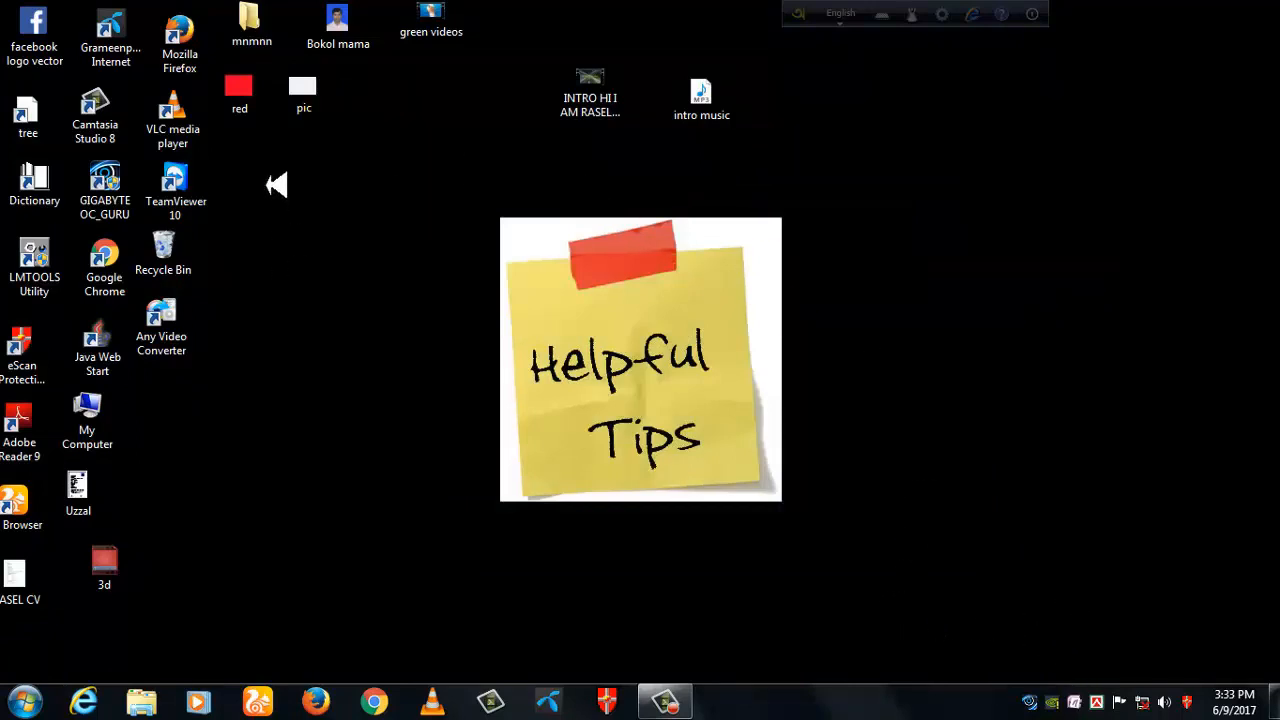
left_click_drag(268, 168, 1146, 649)
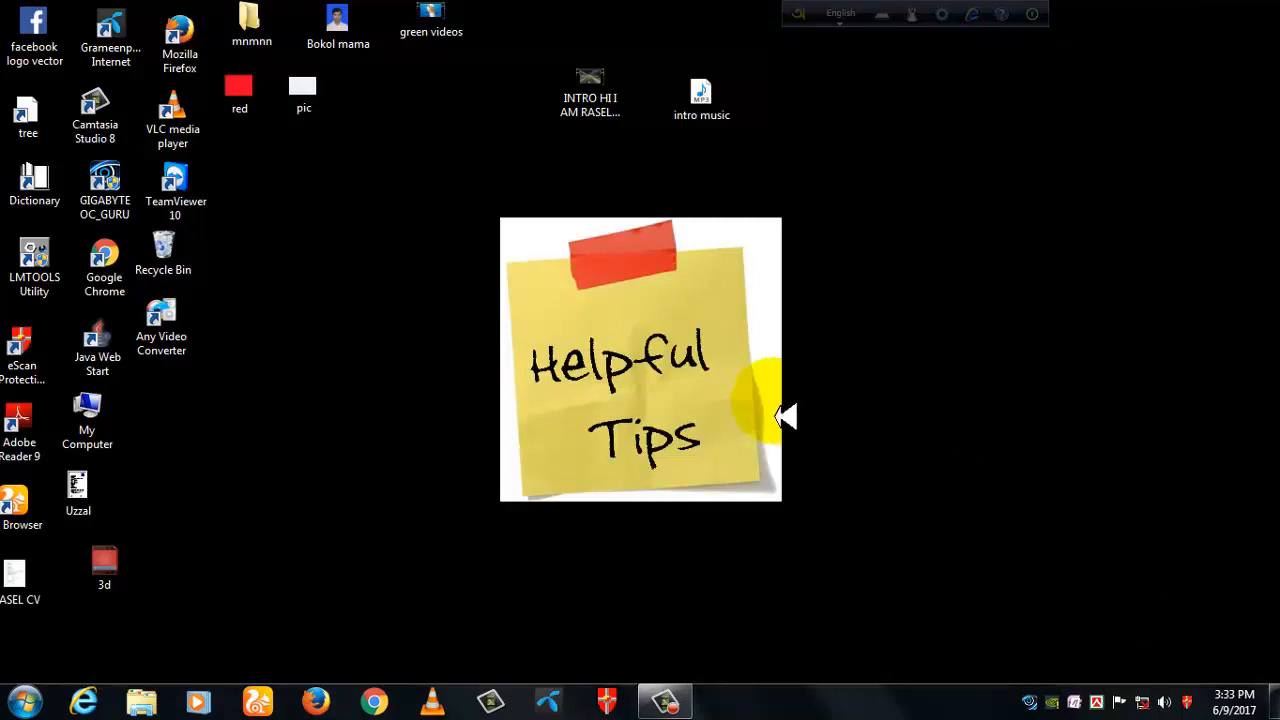
left_click_drag(291, 161, 1112, 595)
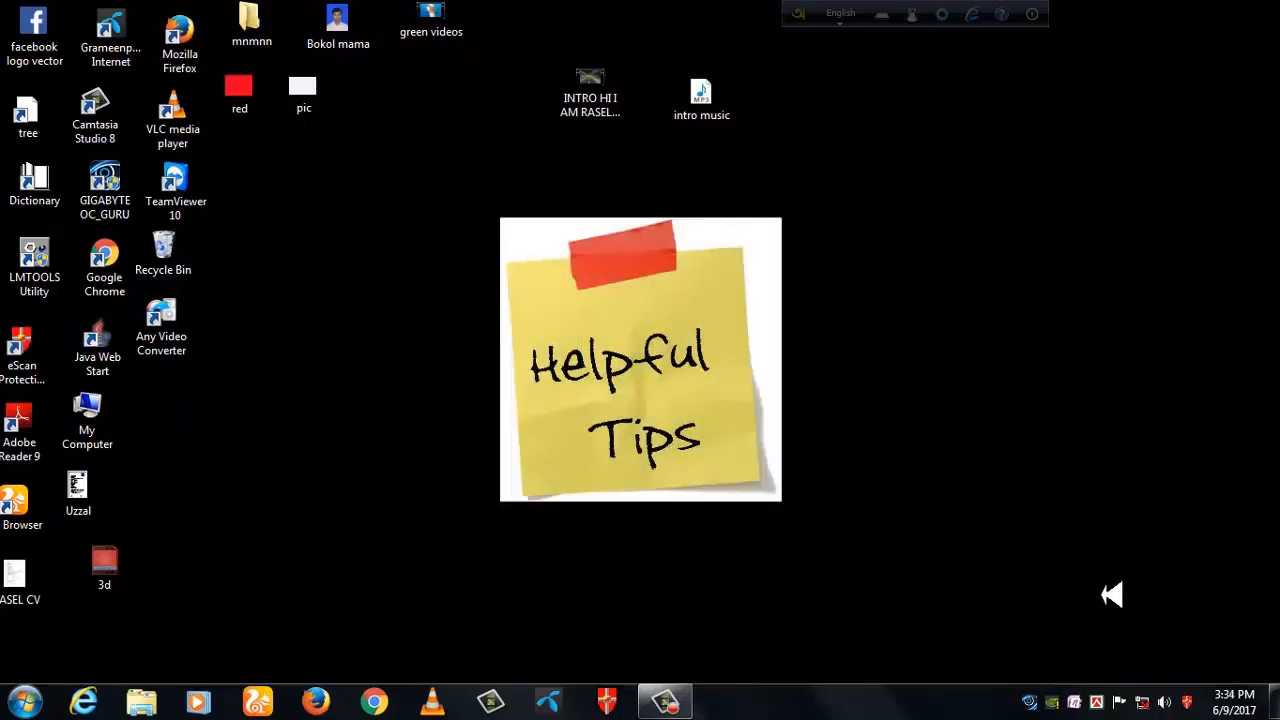
left_click_drag(314, 162, 1025, 615)
- Open Camtasia Studio, dismiss the welcome window, and add a plain text callout to the timeline
left_click(495, 703)
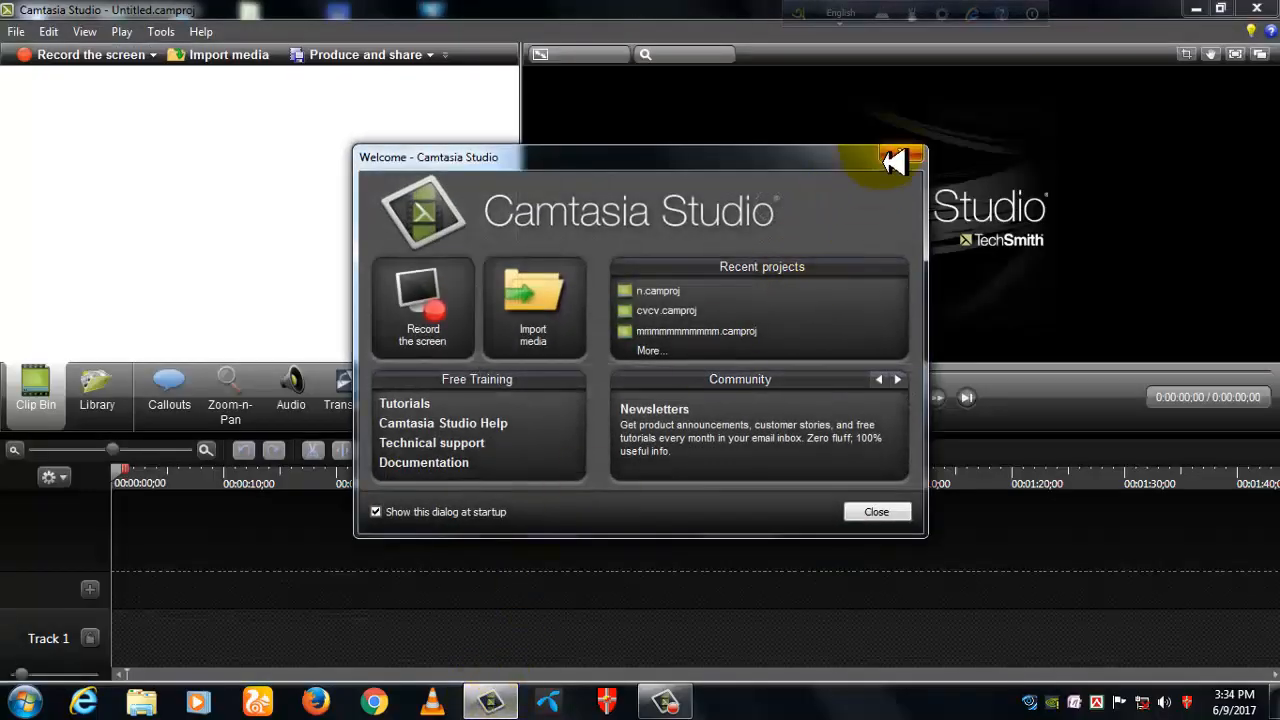
left_click(892, 166)
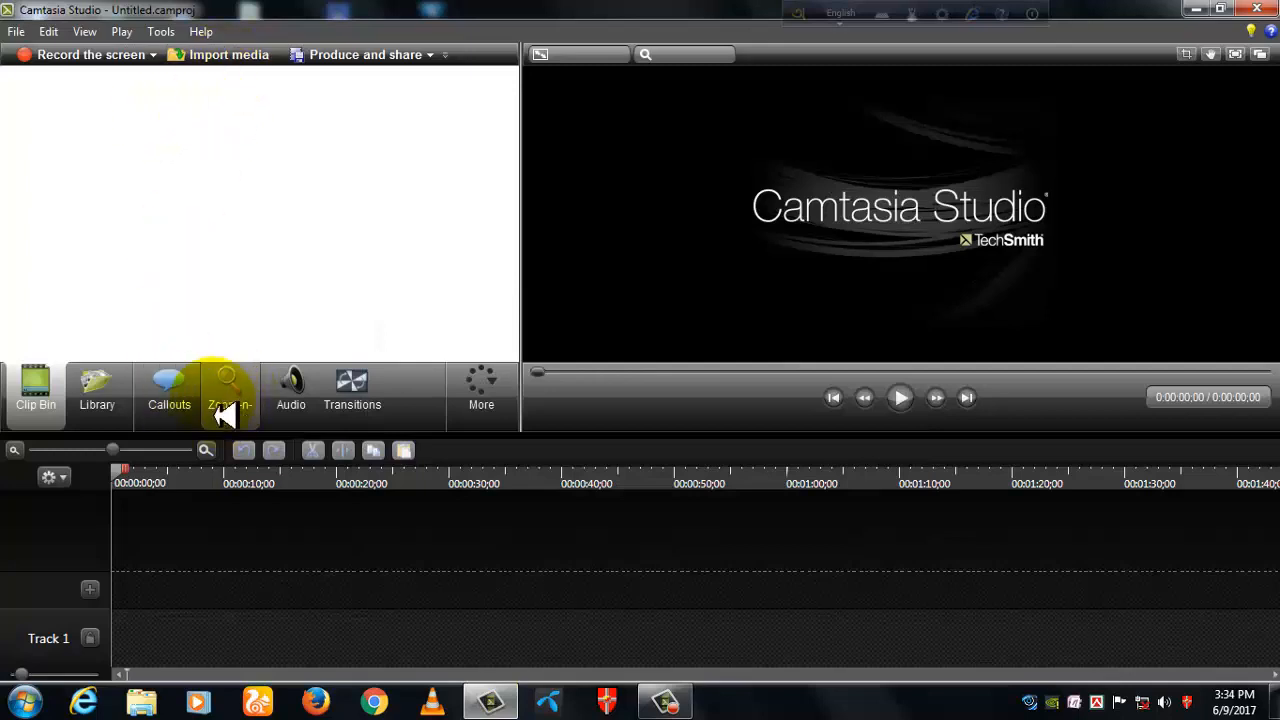
left_click(172, 400)
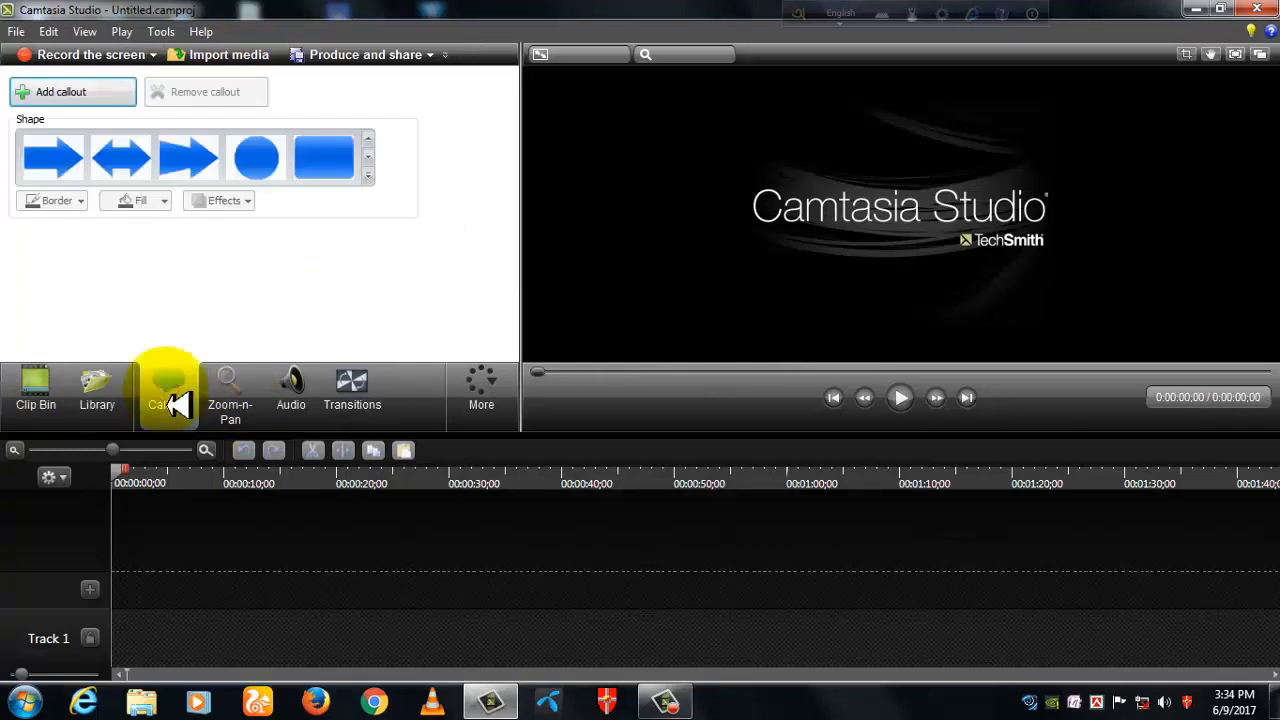
left_click(368, 176)
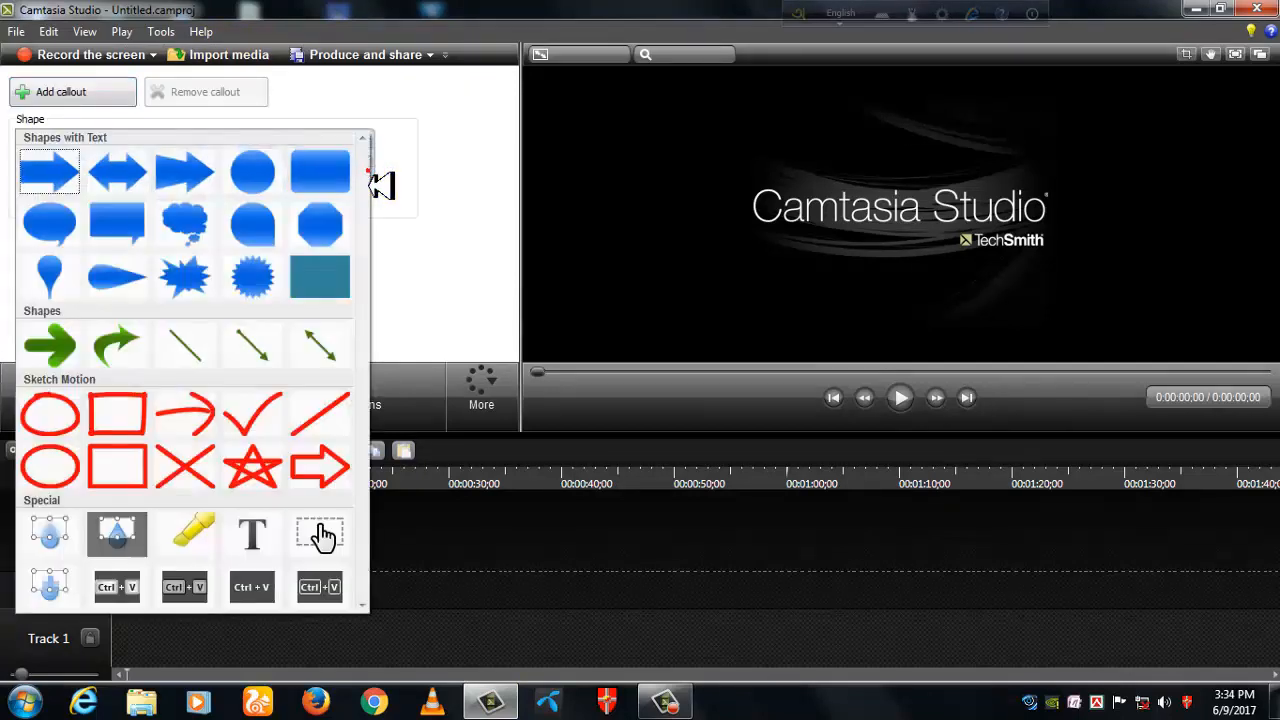
left_click(254, 534)
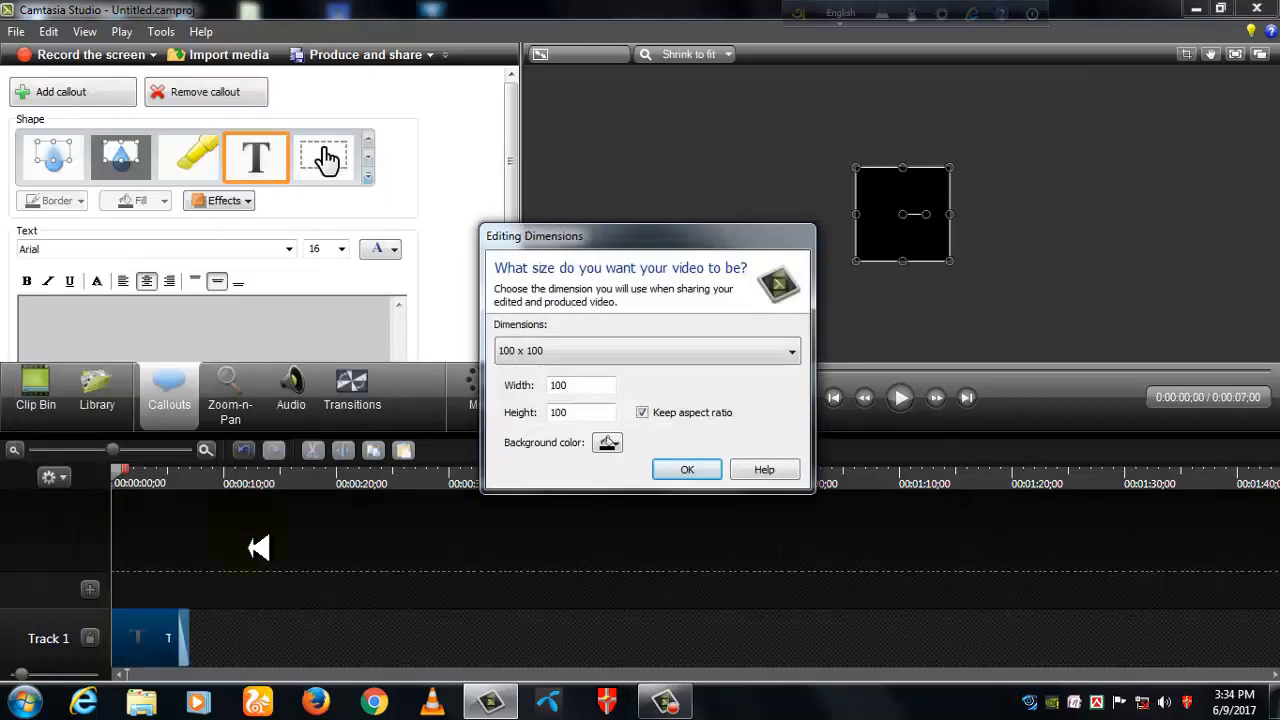
- Set the editing dimensions to 1280 x 720 with a white background color
left_click(792, 354)
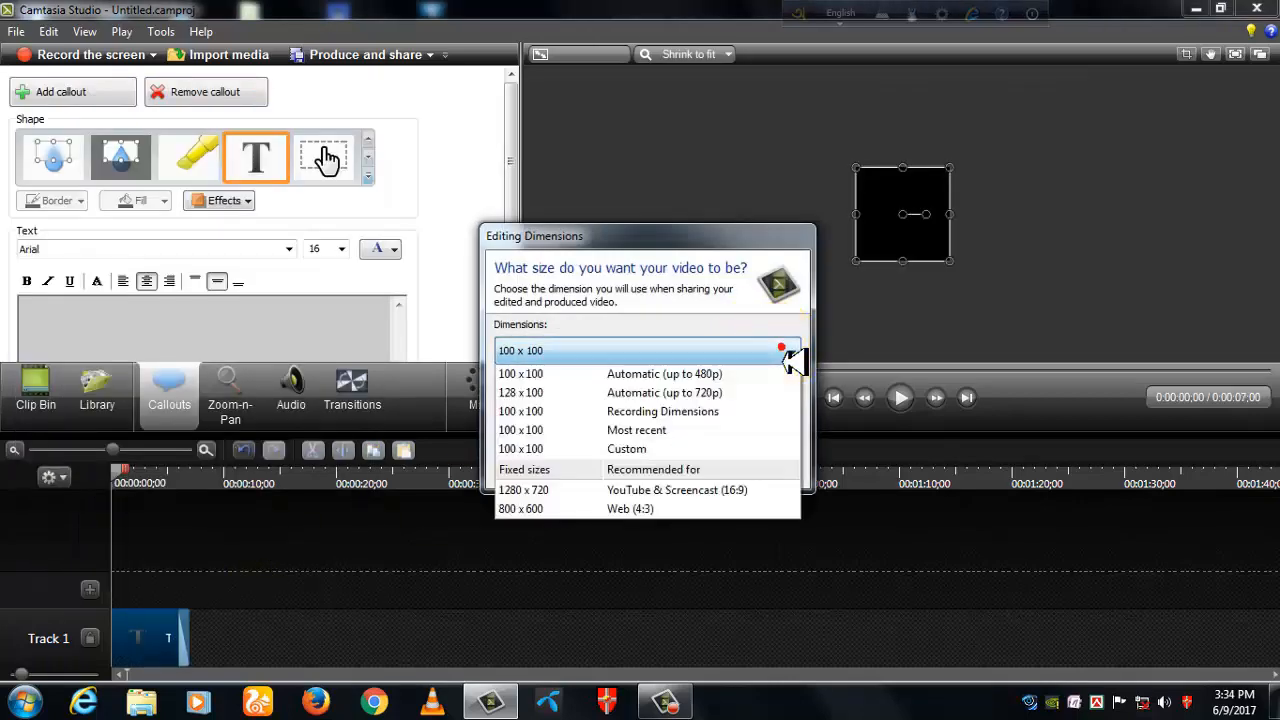
left_click(565, 489)
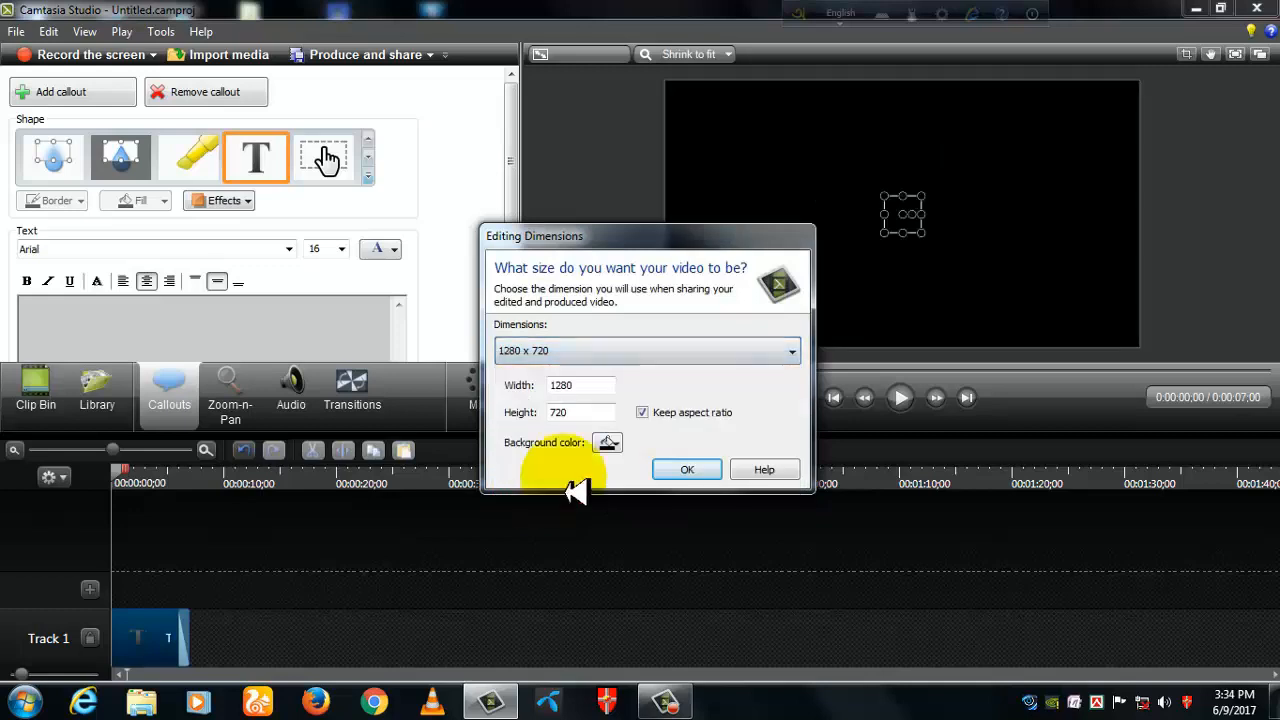
left_click(612, 443)
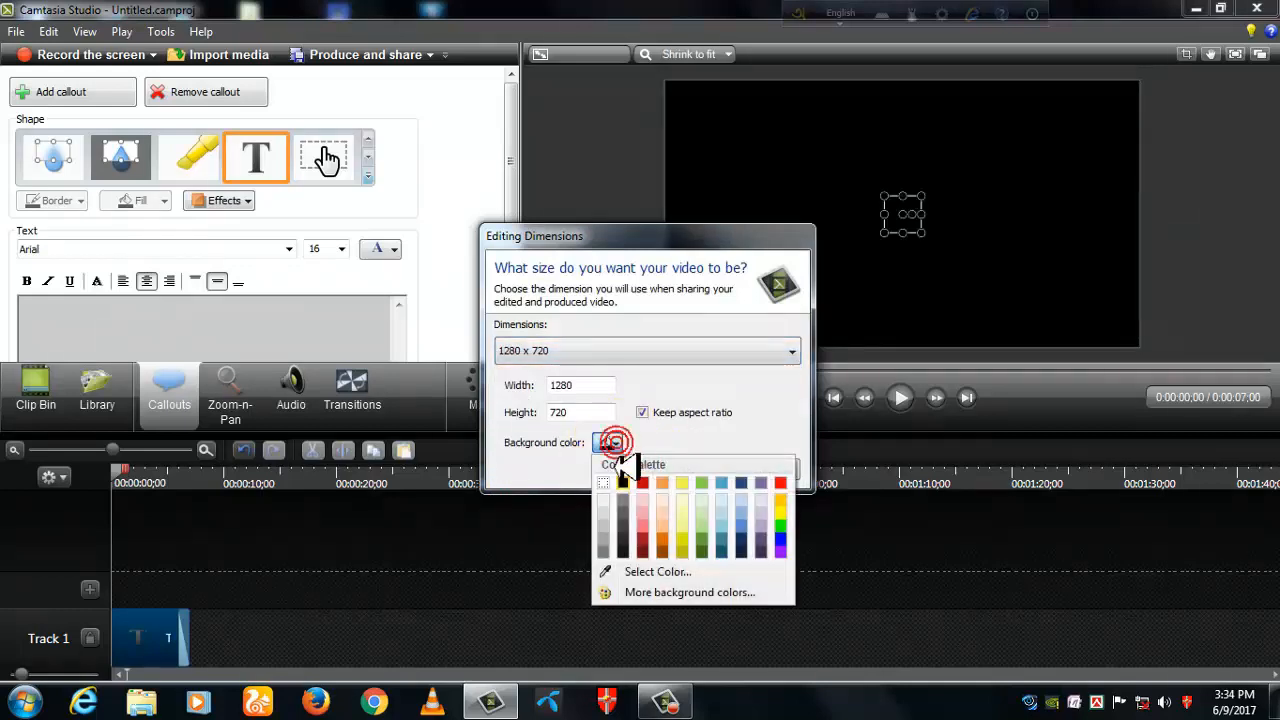
left_click(604, 484)
left_click(687, 470)
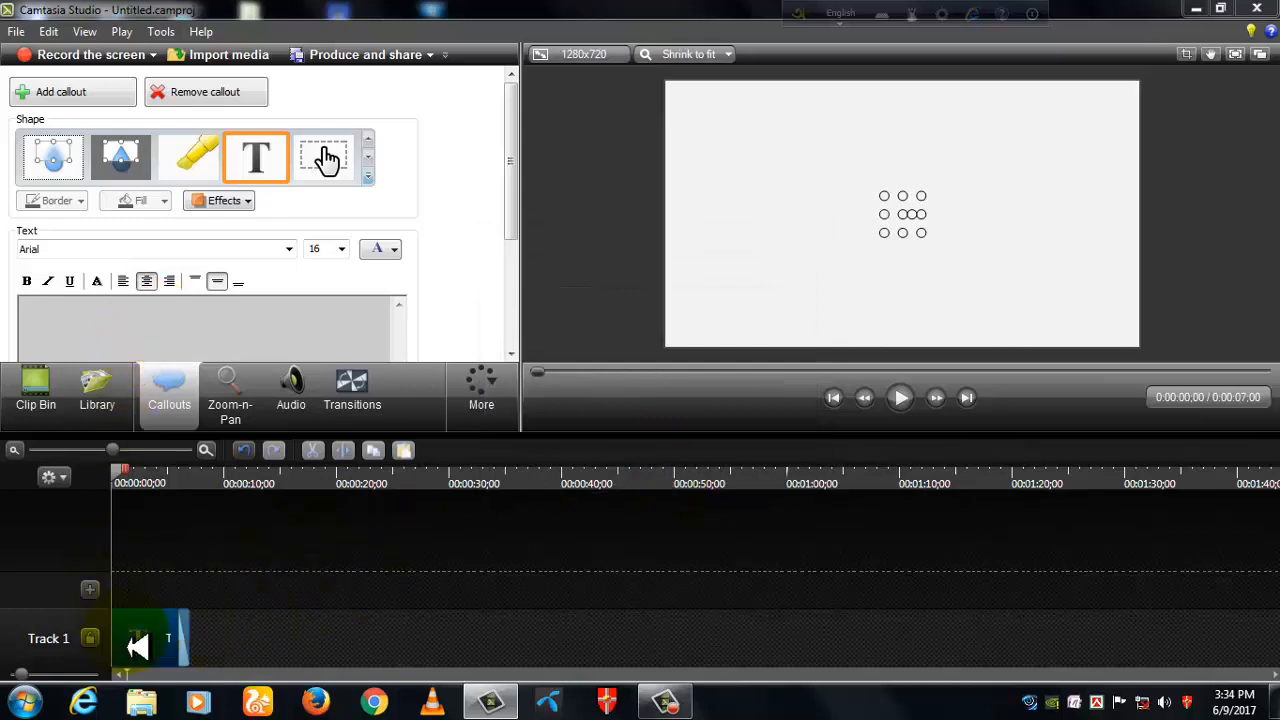
- Enter the person's name as the callout text and set its font to Arial Black
left_click(137, 647)
left_click(174, 322)
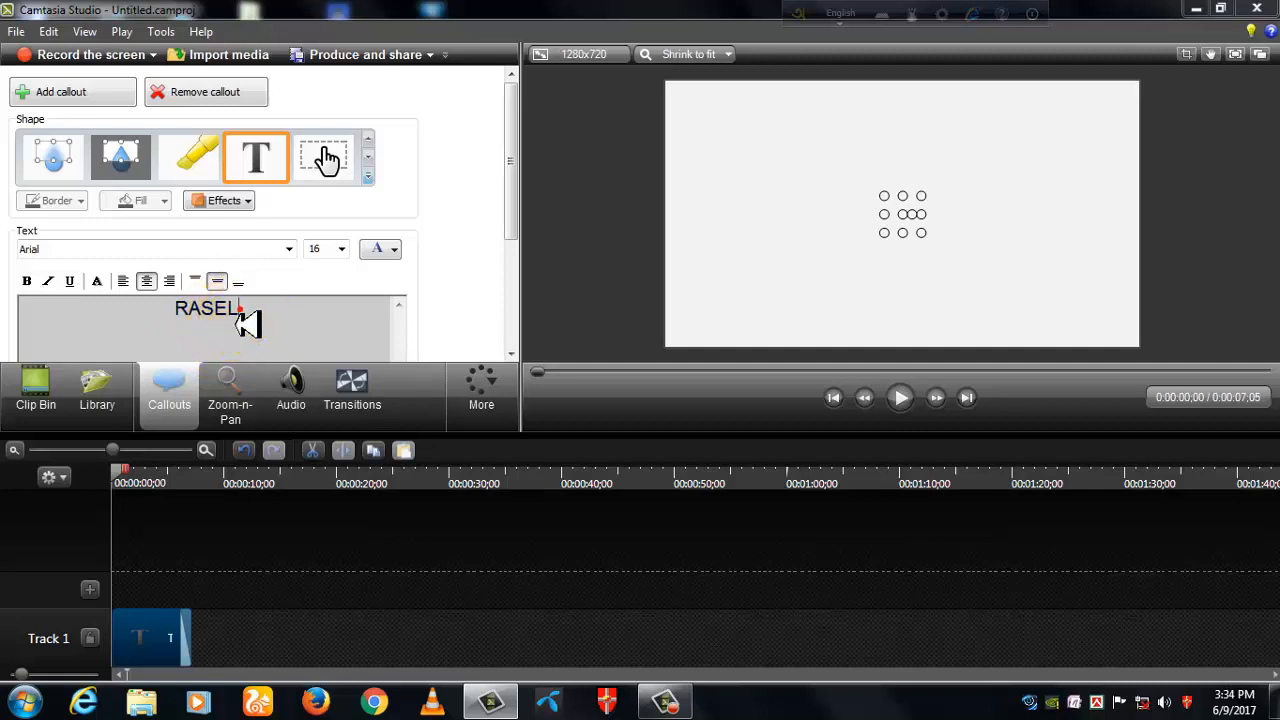
left_click_drag(249, 317, 186, 322)
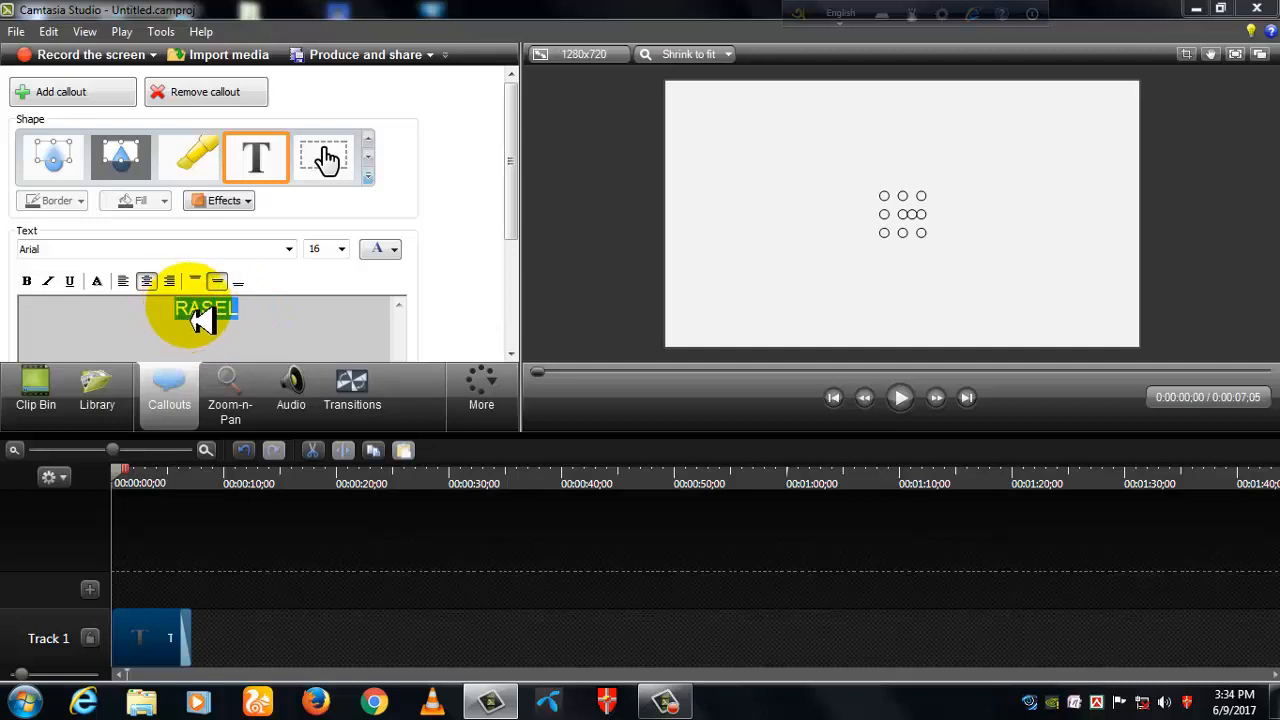
left_click(288, 249)
left_click(150, 308)
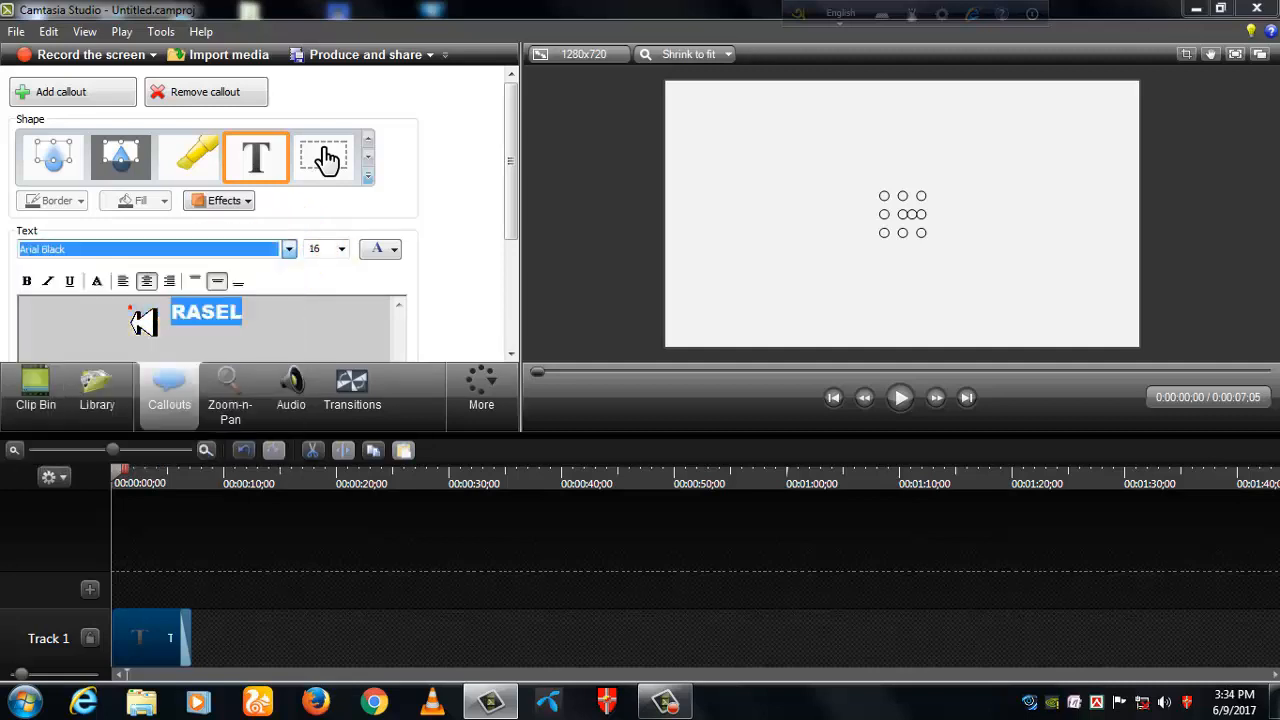
- Set the callout text size to 72 and its color to black
left_click(341, 249)
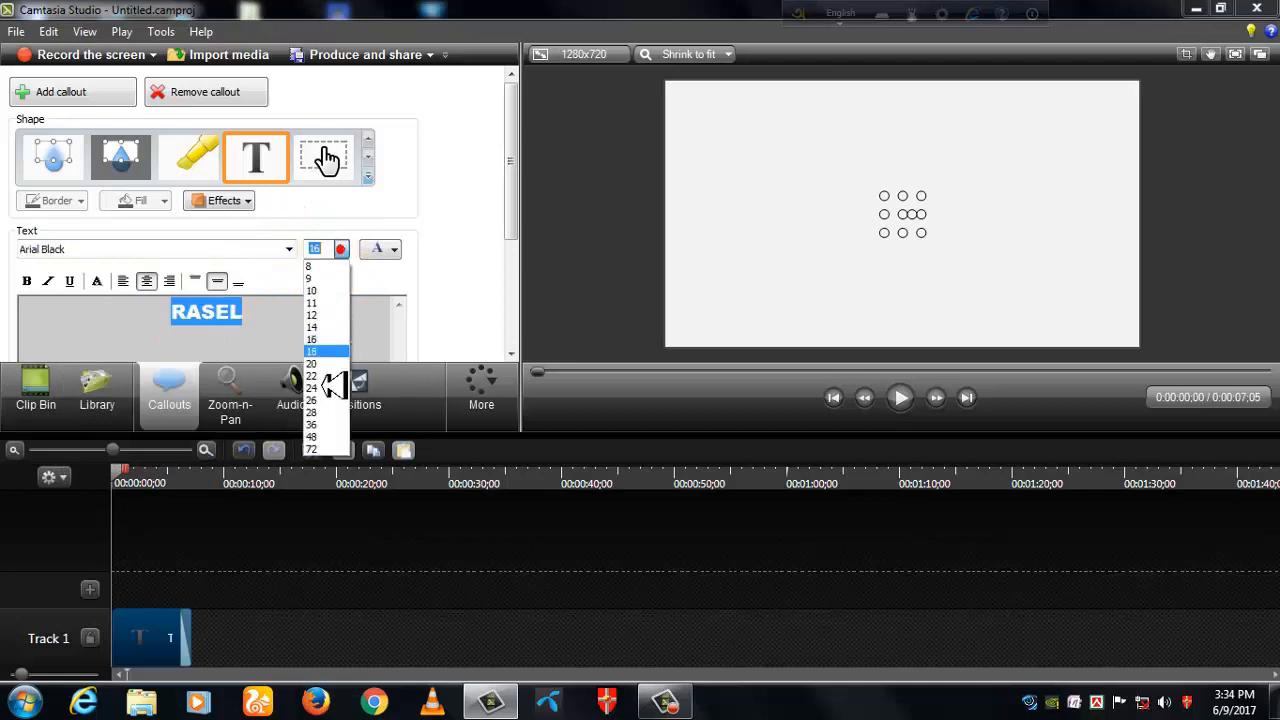
left_click(330, 452)
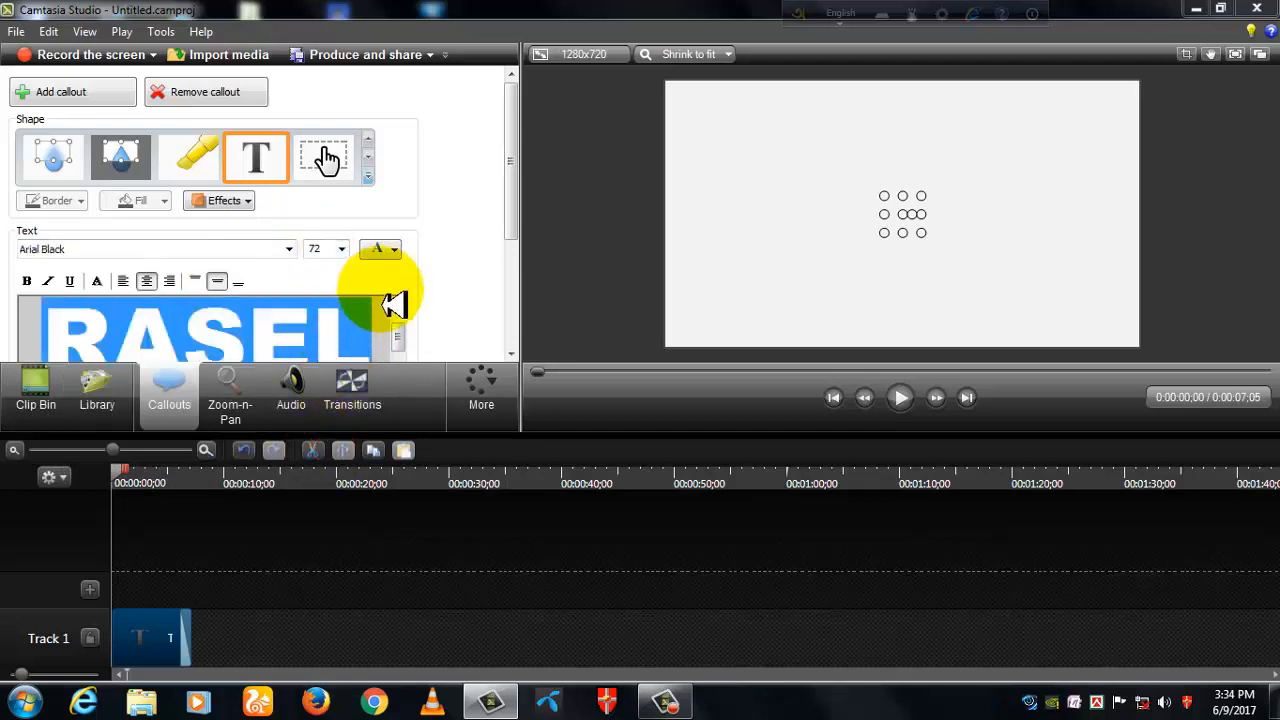
left_click(393, 250)
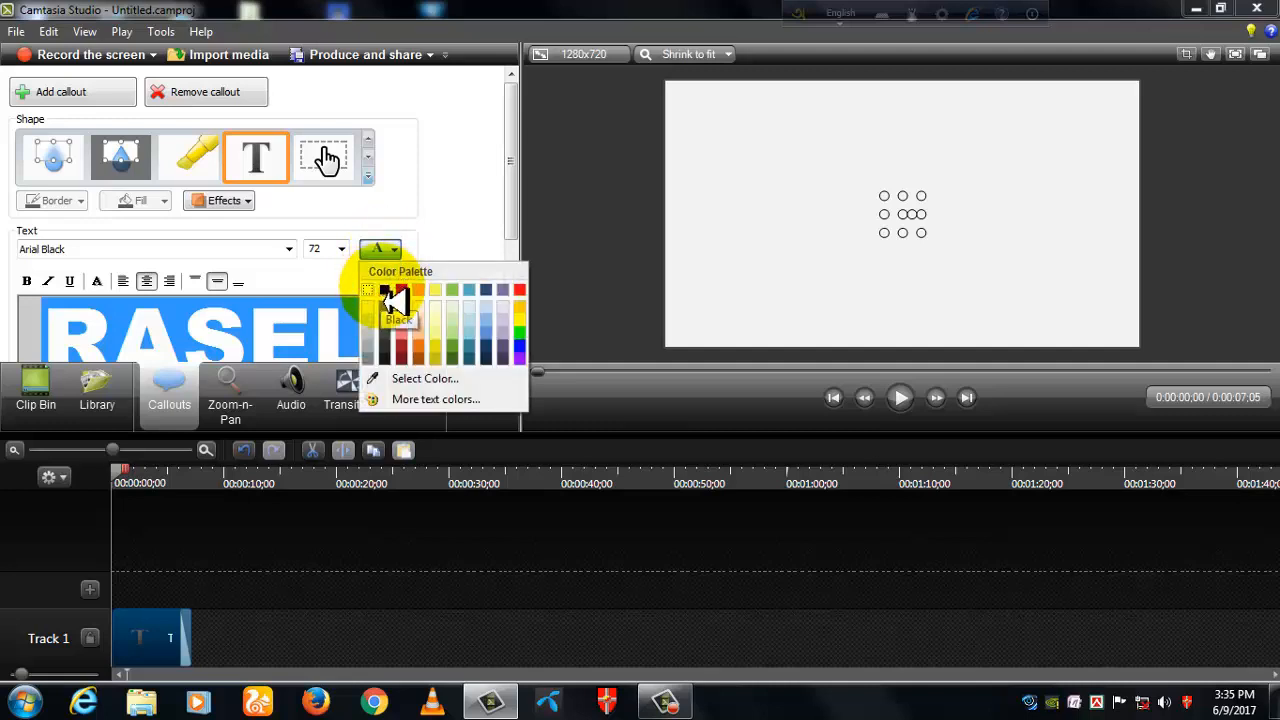
left_click(397, 300)
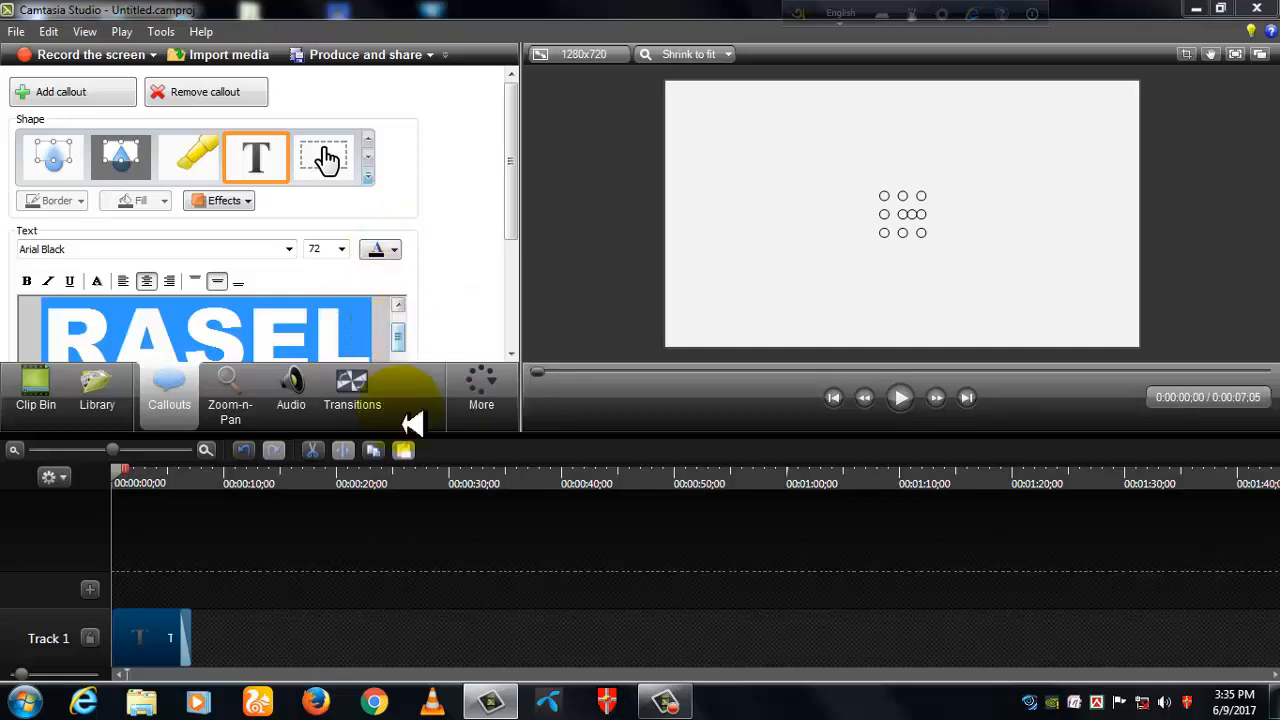
left_click(170, 625)
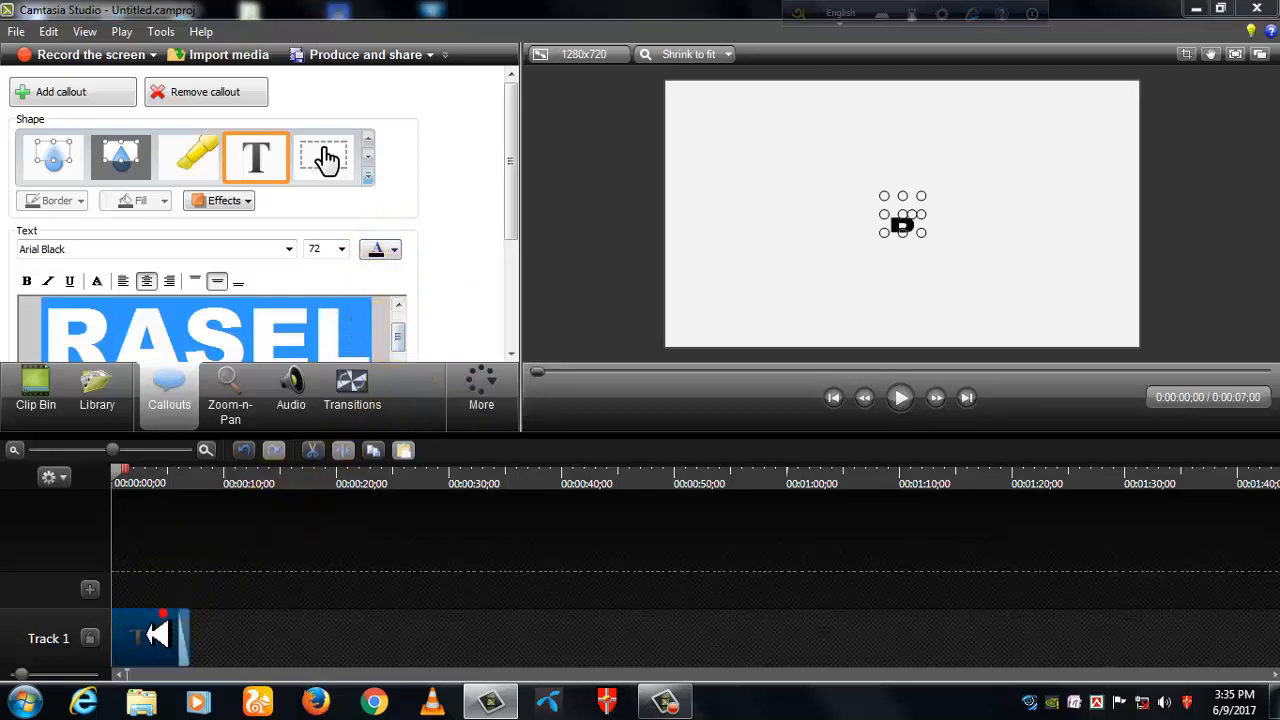
- Enlarge the text callout's box on the canvas to fit the whole name and position it slightly above the middle
left_click(797, 257)
left_click(901, 229)
left_click_drag(901, 234, 1091, 263)
left_click_drag(902, 262, 737, 247)
left_click_drag(833, 248, 848, 220)
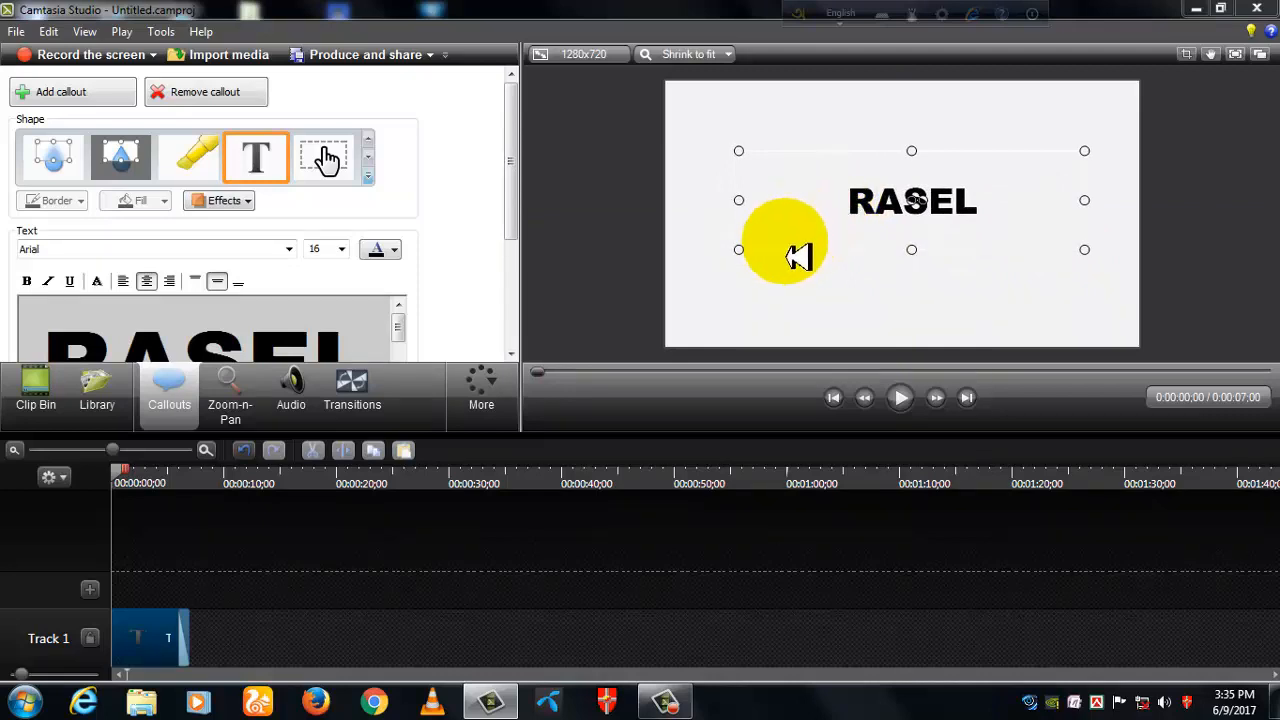
- Extend the text clip on Track 1 to about 30 seconds
scroll(529, 265, "down", 1)
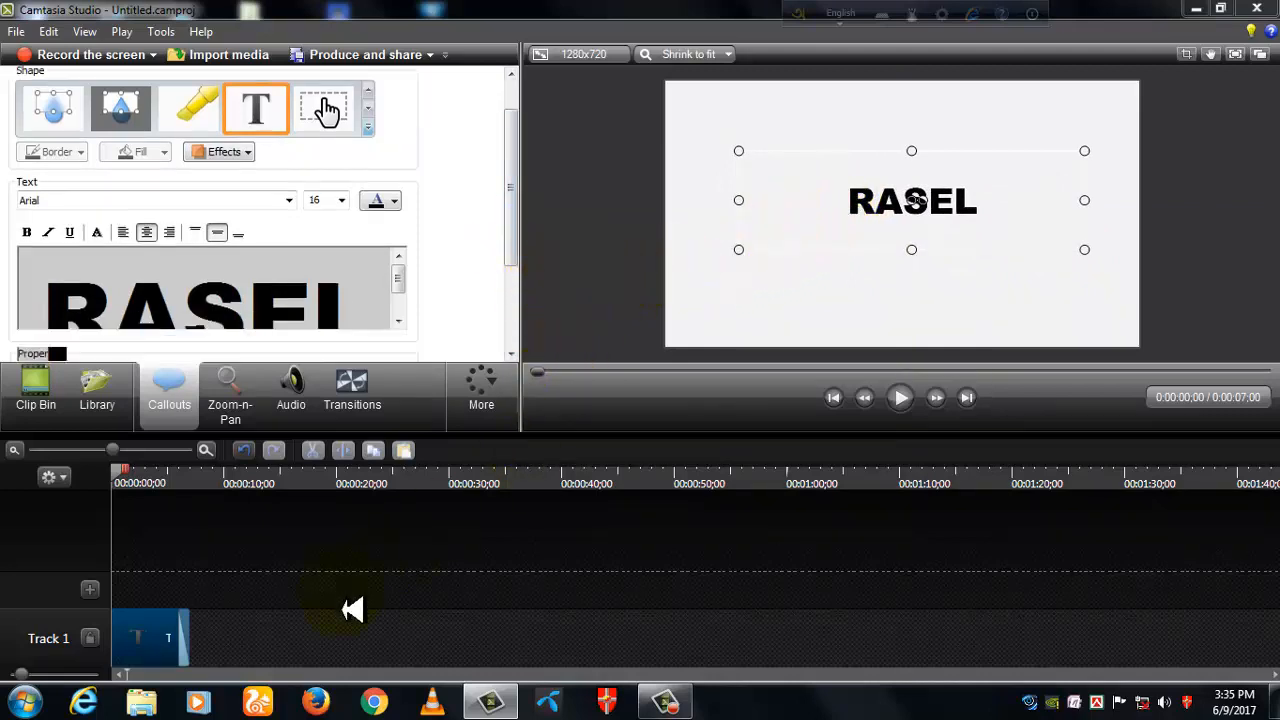
left_click_drag(192, 652, 458, 692)
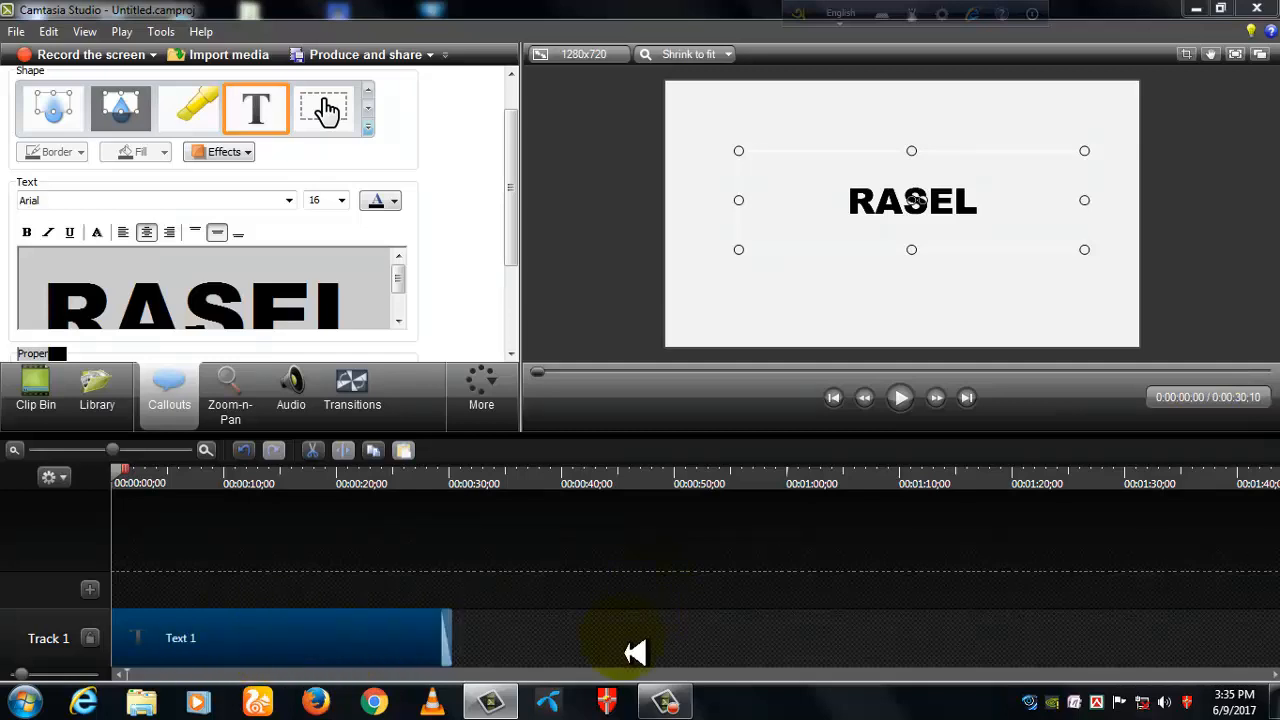
left_click(635, 652)
- Copy the text clip on Track 1 and paste it onto a new track above, starting at 0 seconds
left_click(233, 651)
right_click(233, 651)
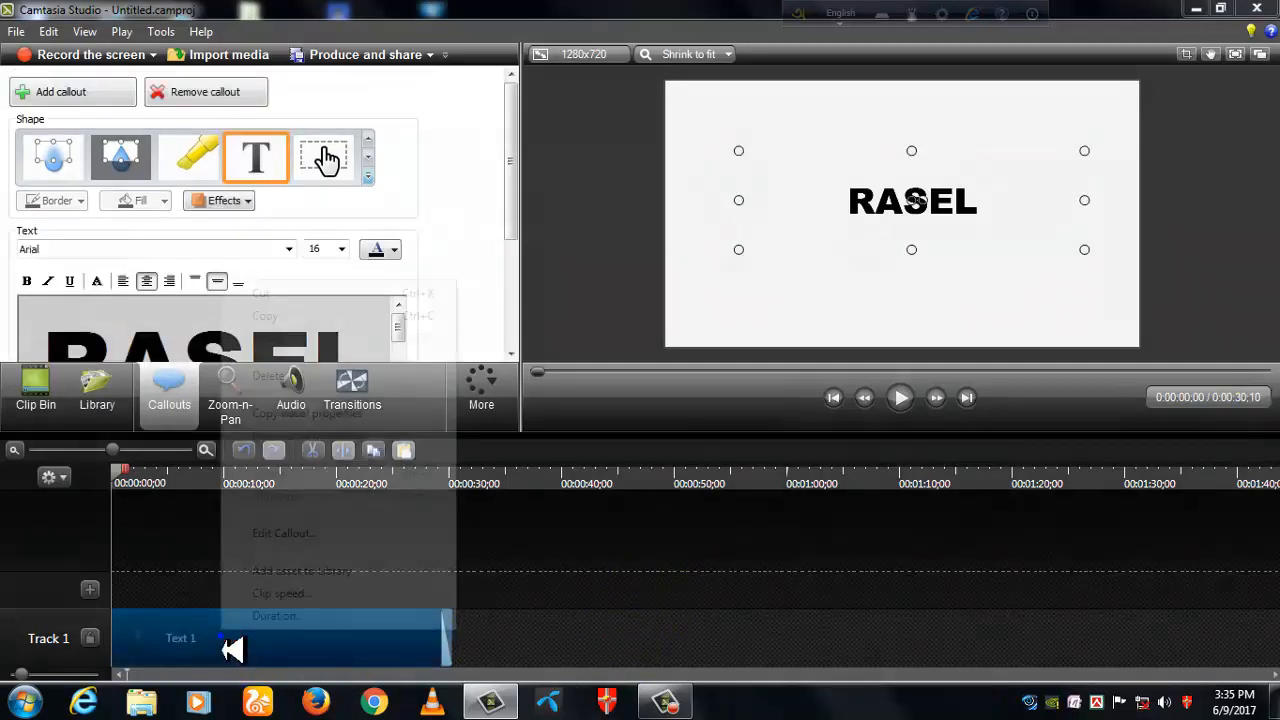
left_click(292, 318)
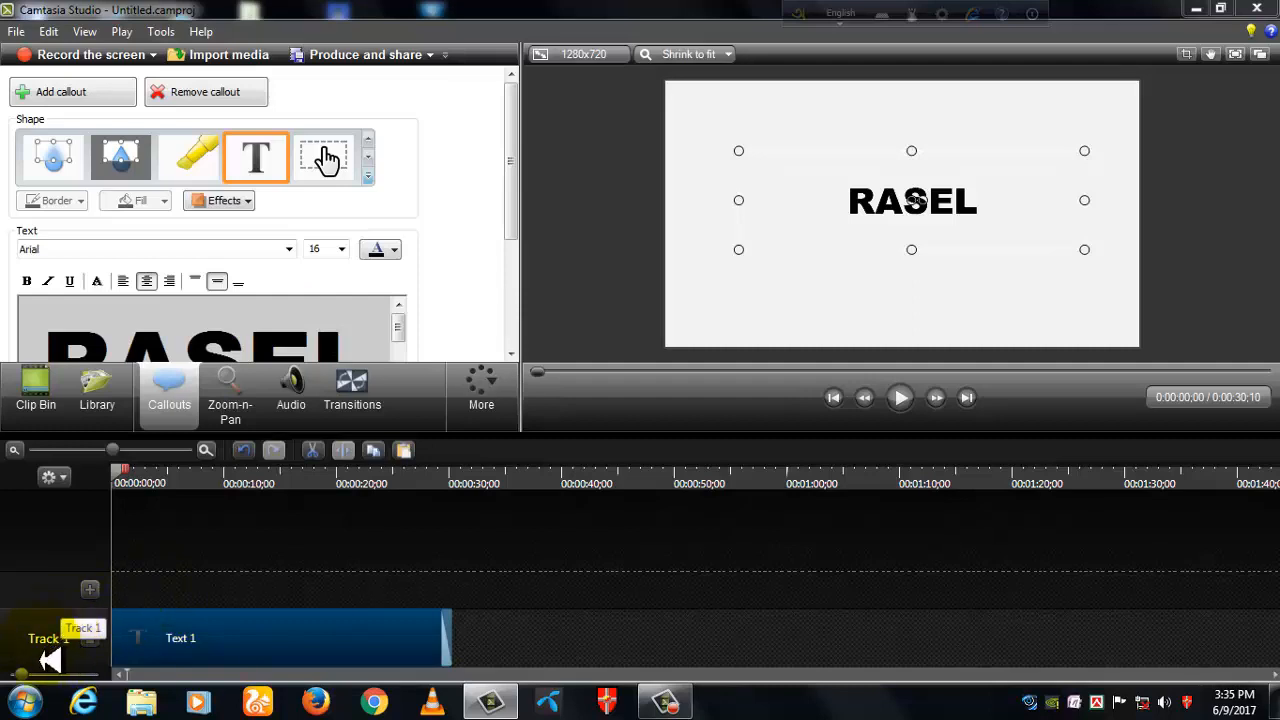
right_click(150, 605)
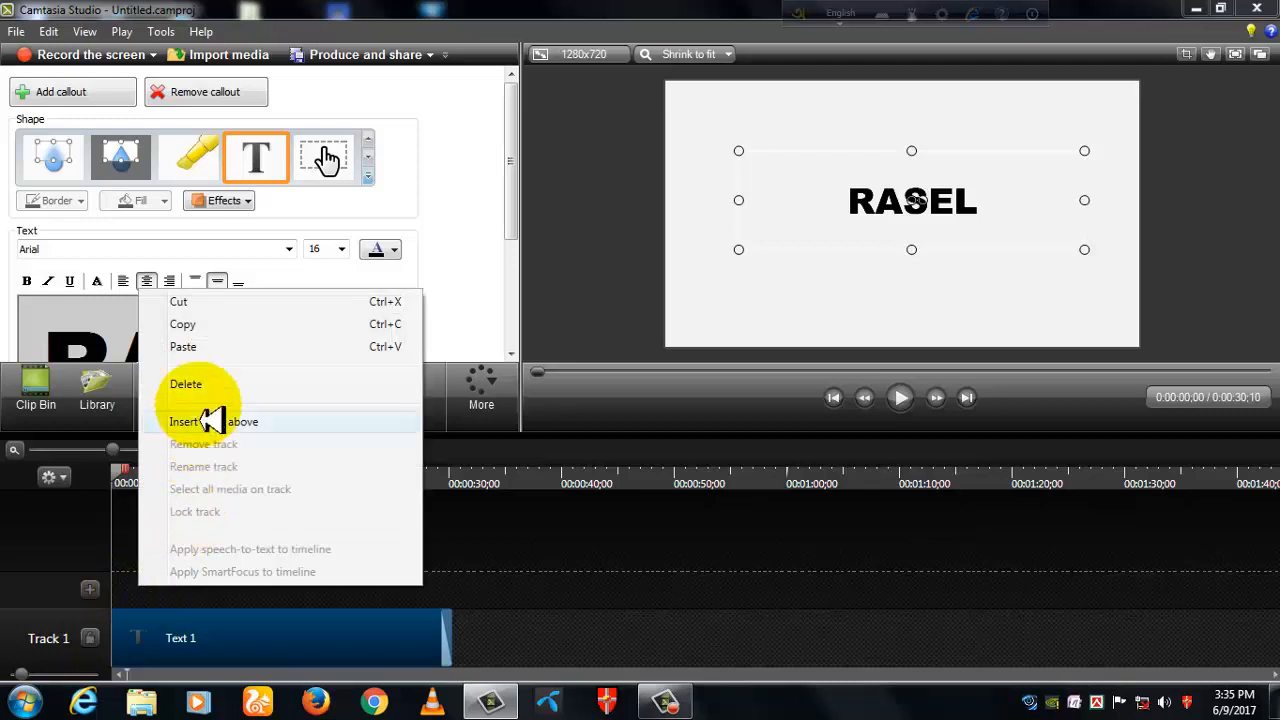
left_click(200, 350)
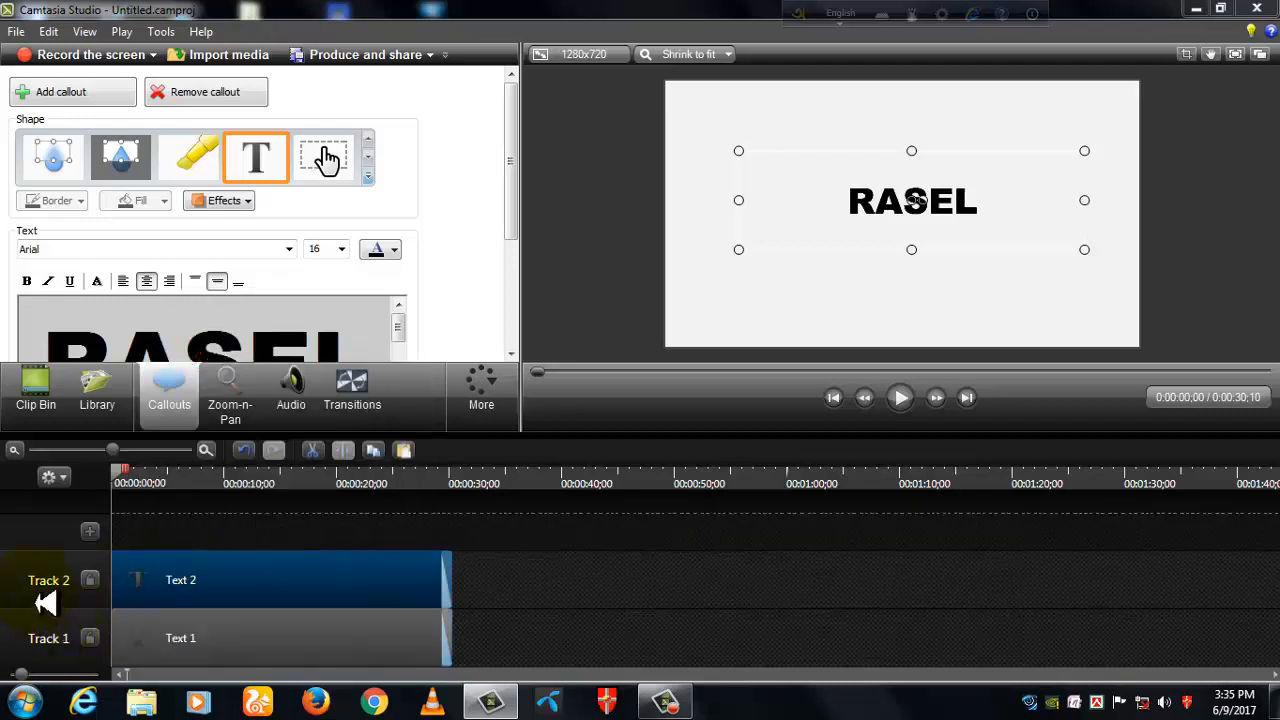
- Paste two more copies of the text clip, each onto its own new track above Track 2
right_click(183, 534)
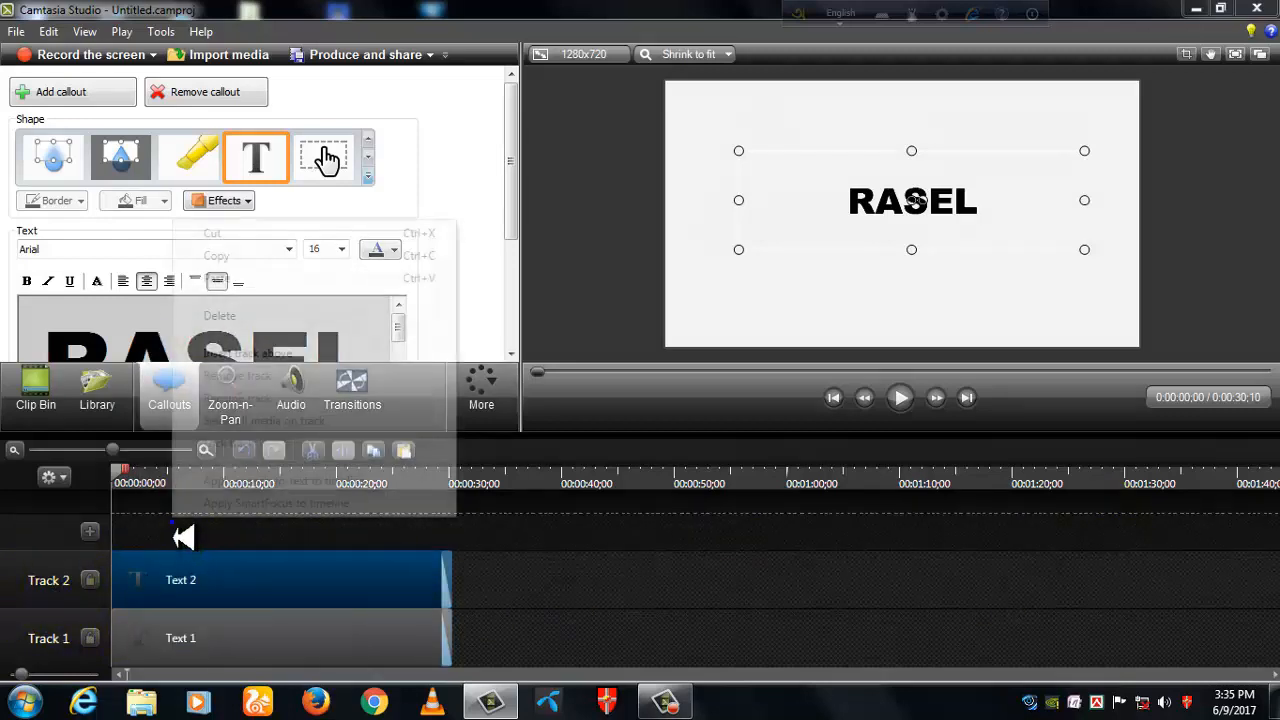
left_click(230, 296)
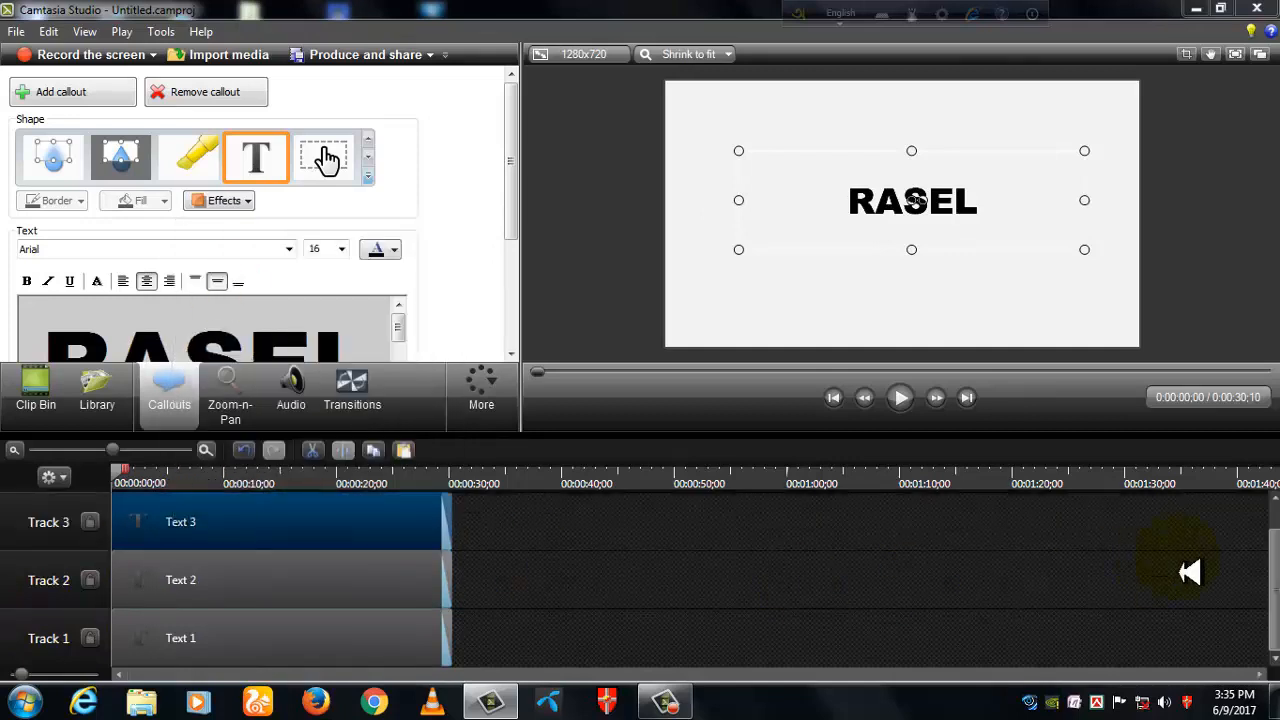
scroll(1276, 605, "up", 1)
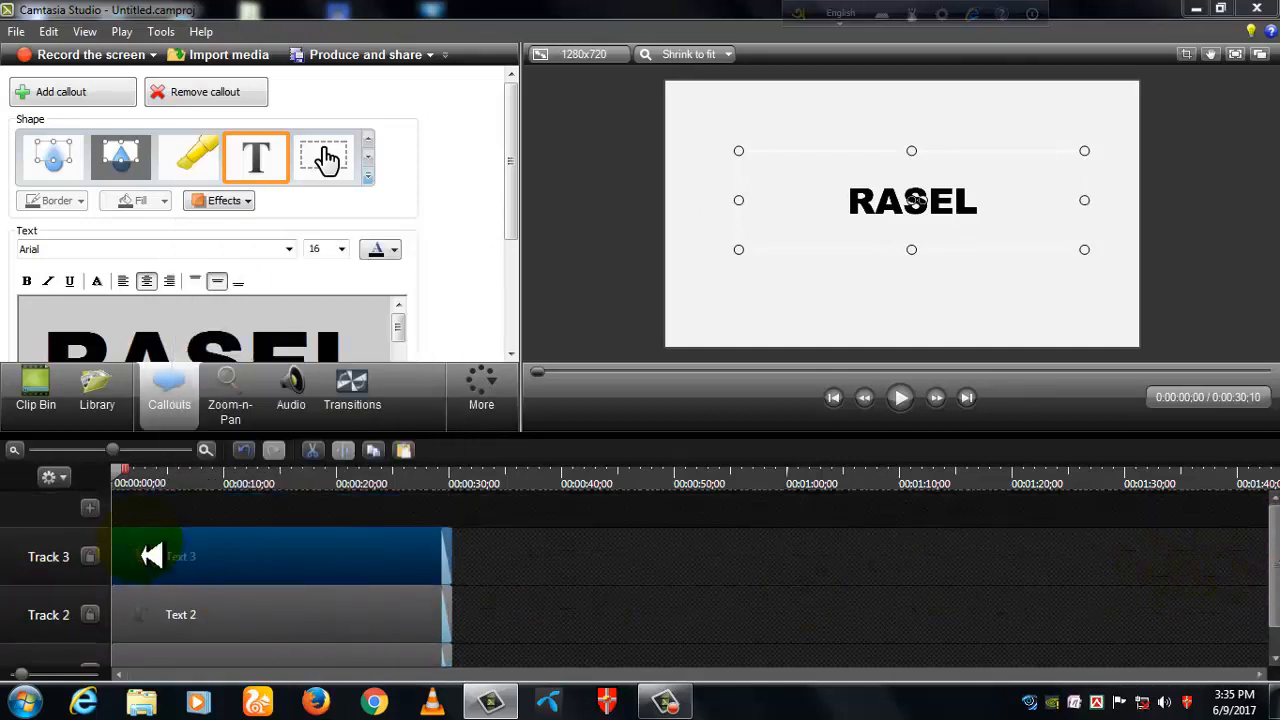
right_click(193, 518)
left_click(232, 260)
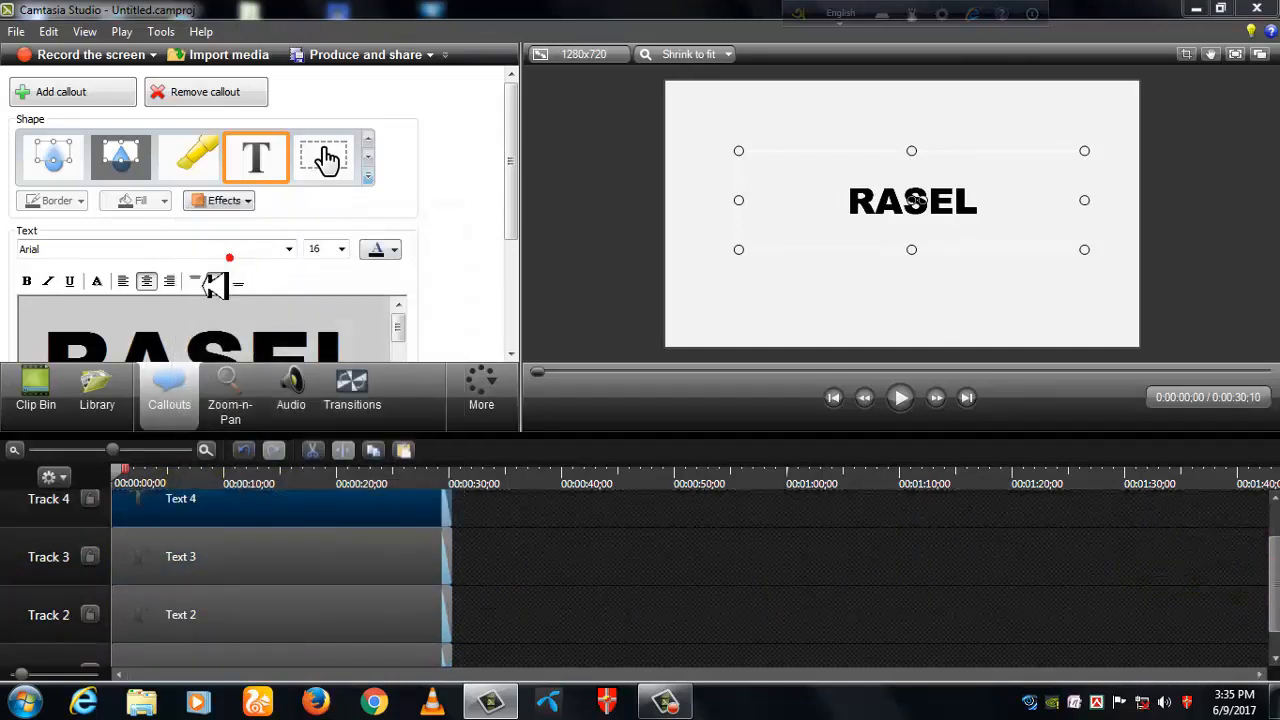
- Paste another copy of the text clip onto a new track above Track 4
scroll(1272, 598, "up", 1)
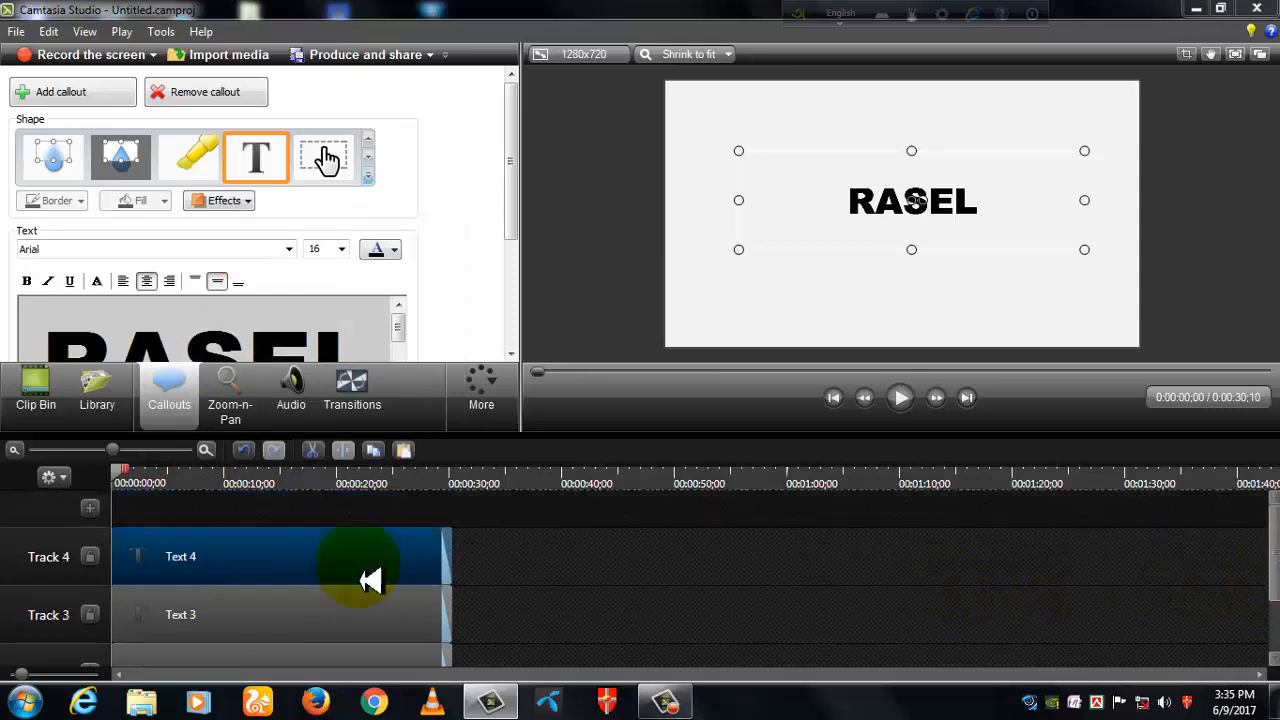
right_click(158, 508)
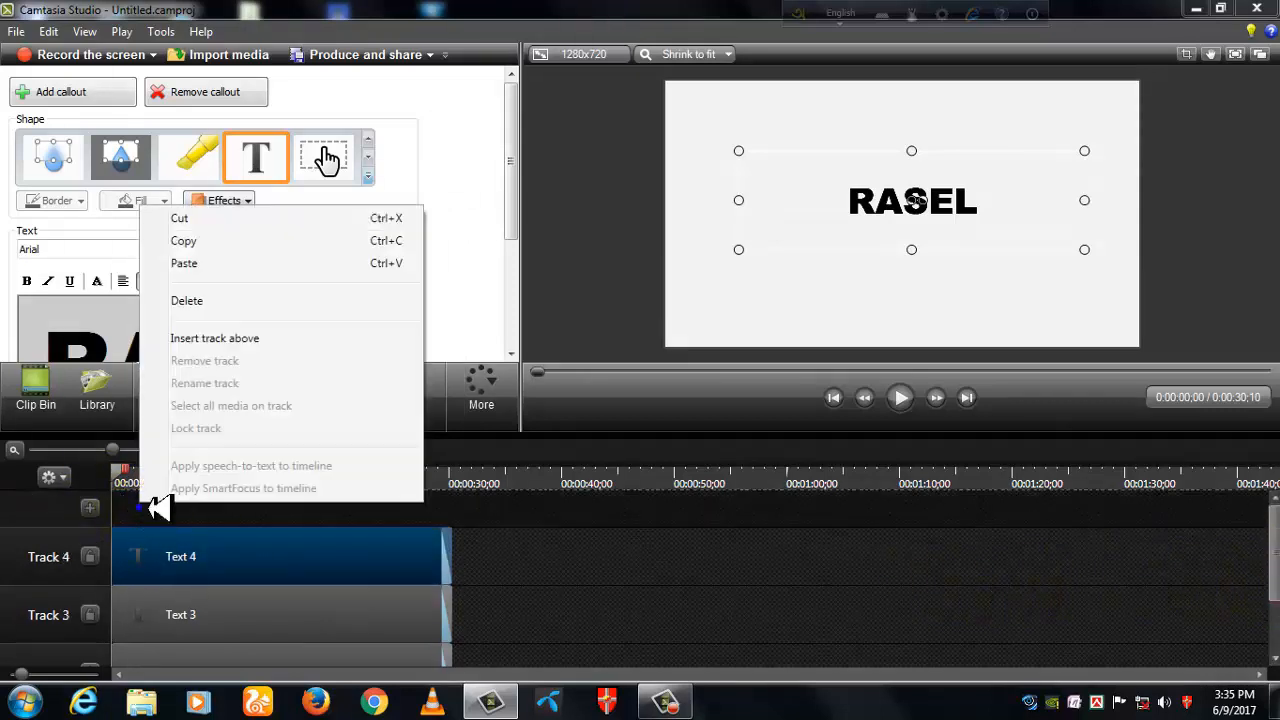
left_click(190, 264)
scroll(1272, 580, "up", 1)
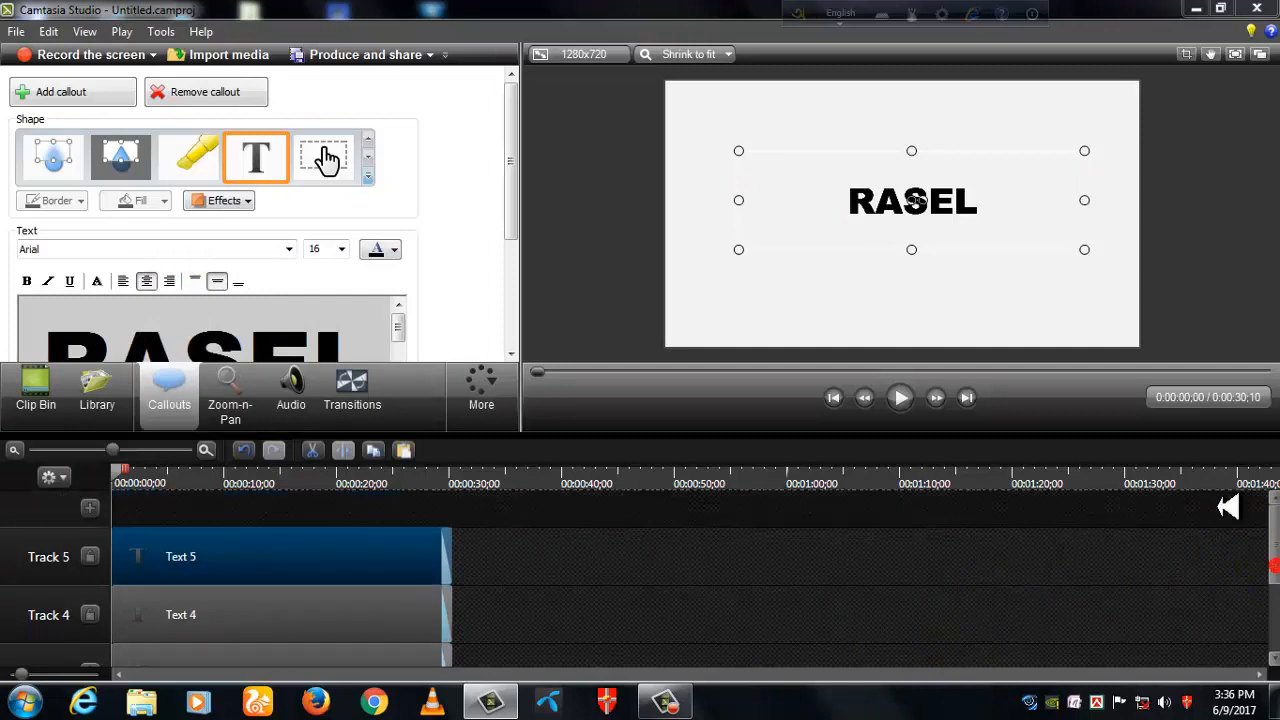
- Paste three more copies of the text clip, each onto its own new track above Track 5, up to Track 8
right_click(177, 509)
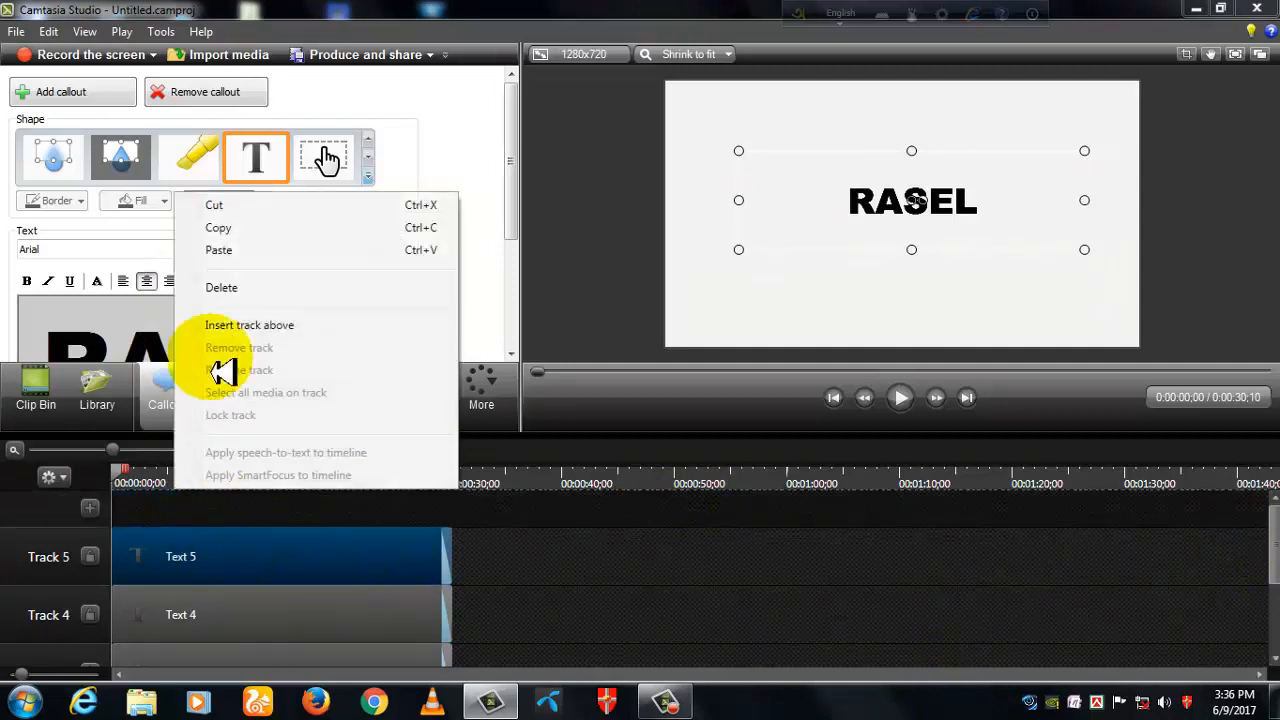
left_click(222, 252)
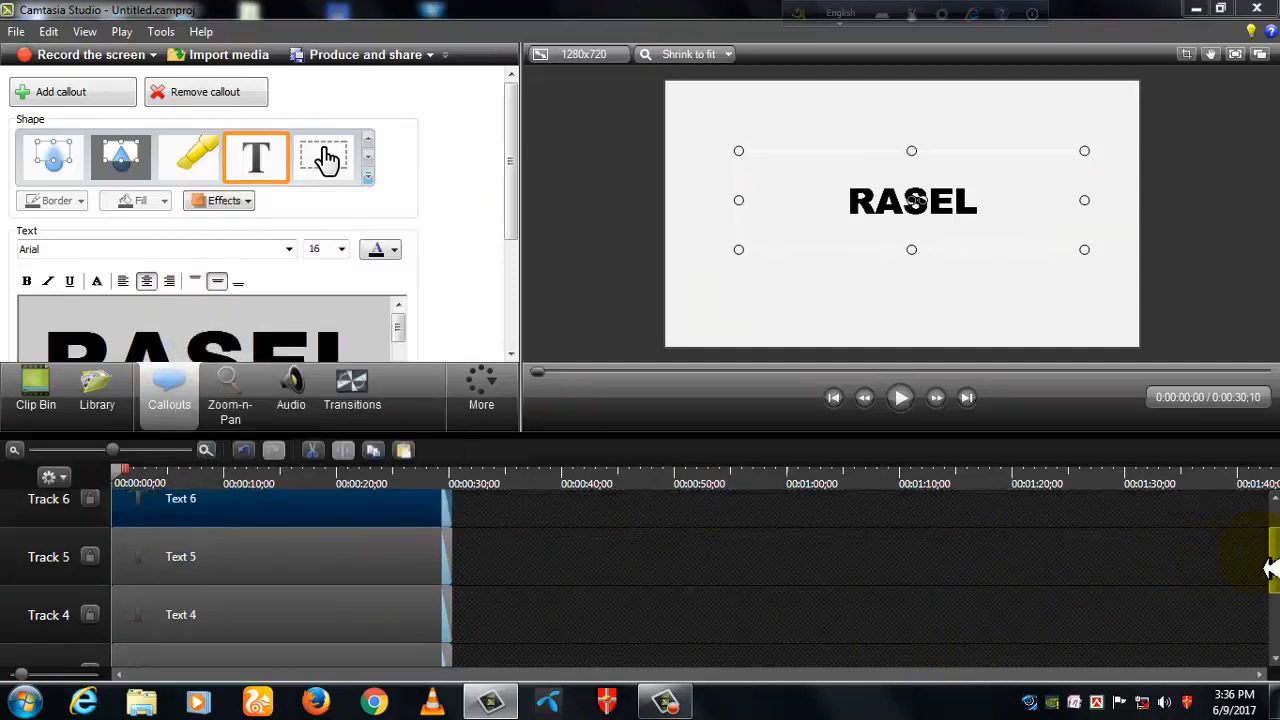
scroll(1272, 567, "up", 1)
right_click(180, 524)
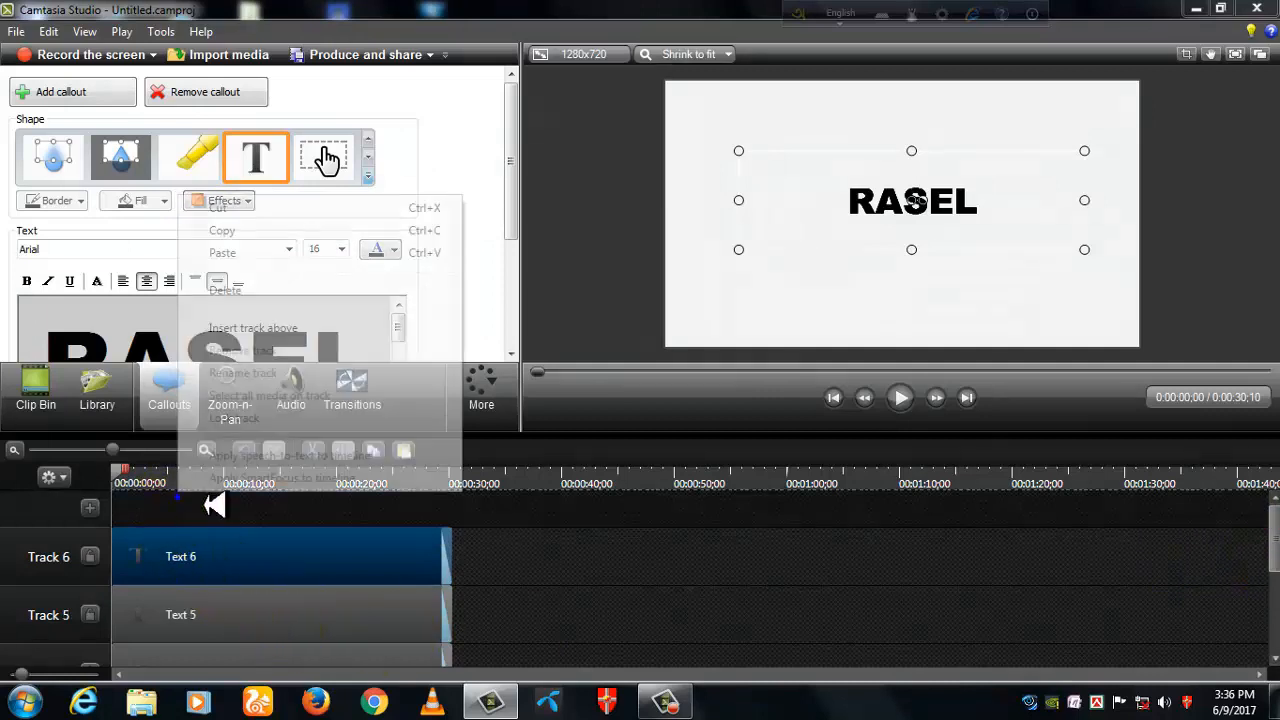
left_click(240, 254)
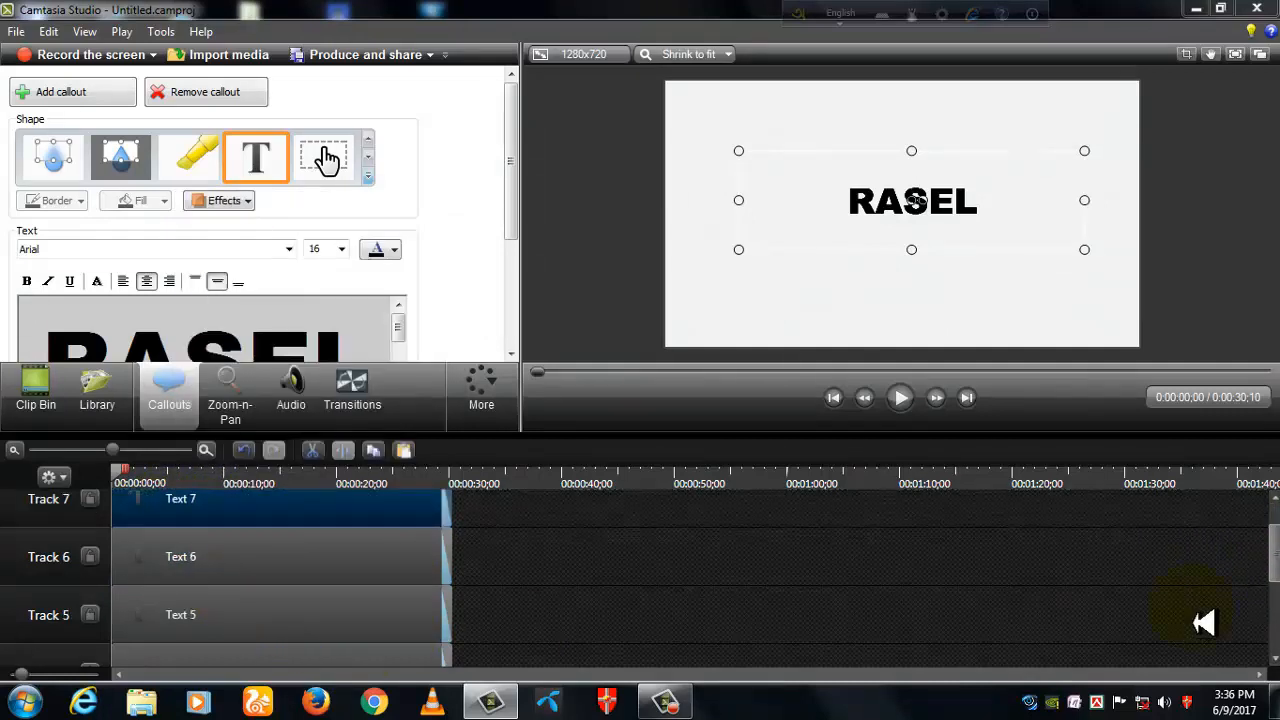
scroll(1275, 578, "up", 1)
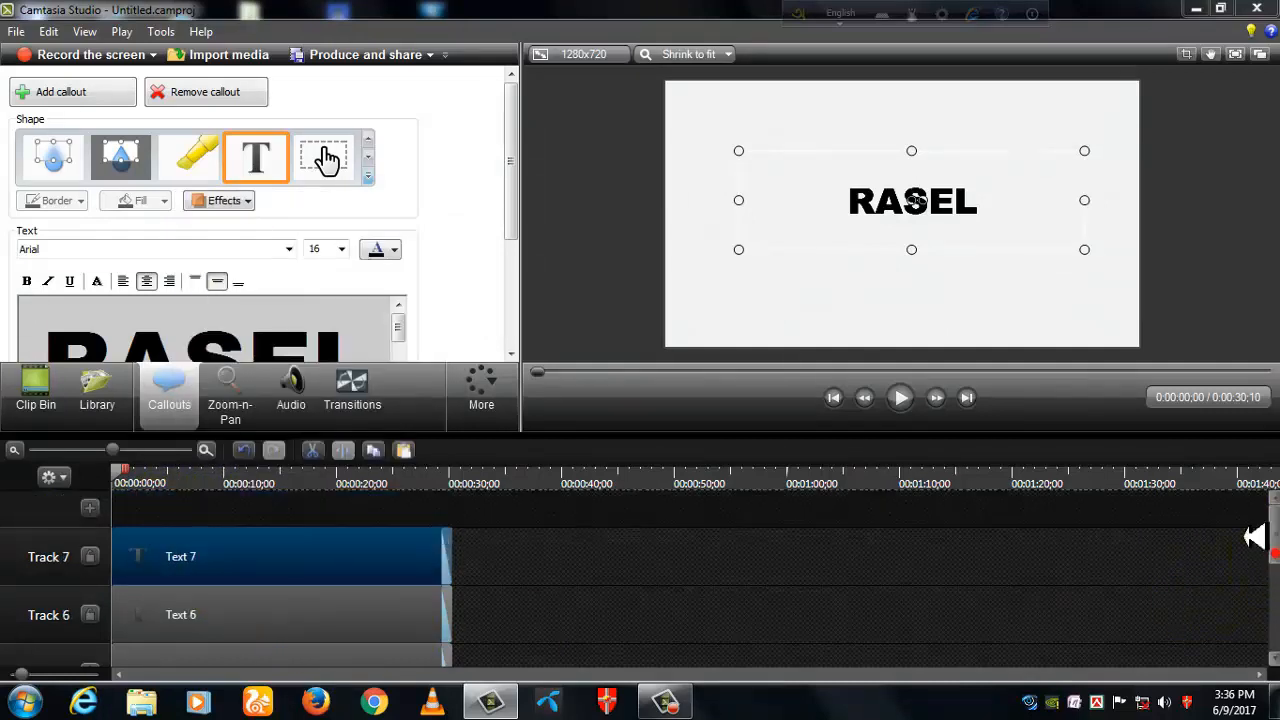
right_click(195, 535)
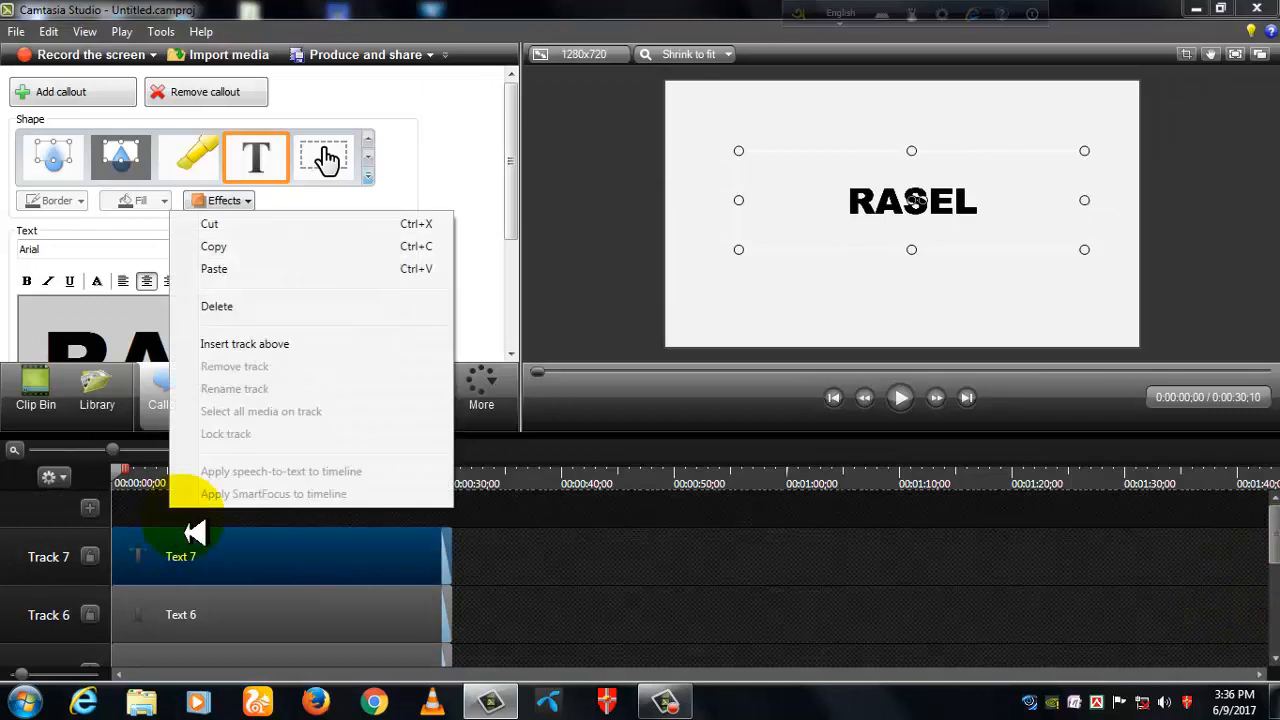
left_click(208, 268)
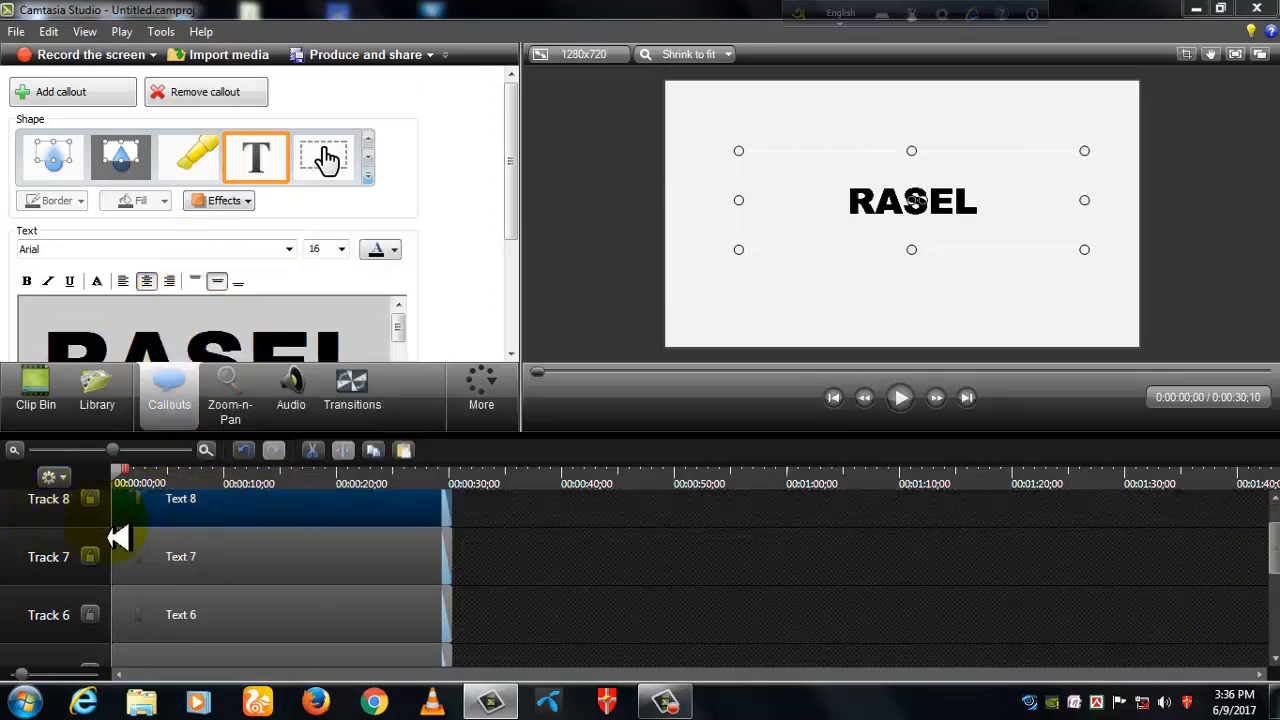
scroll(1270, 550, "down", 5)
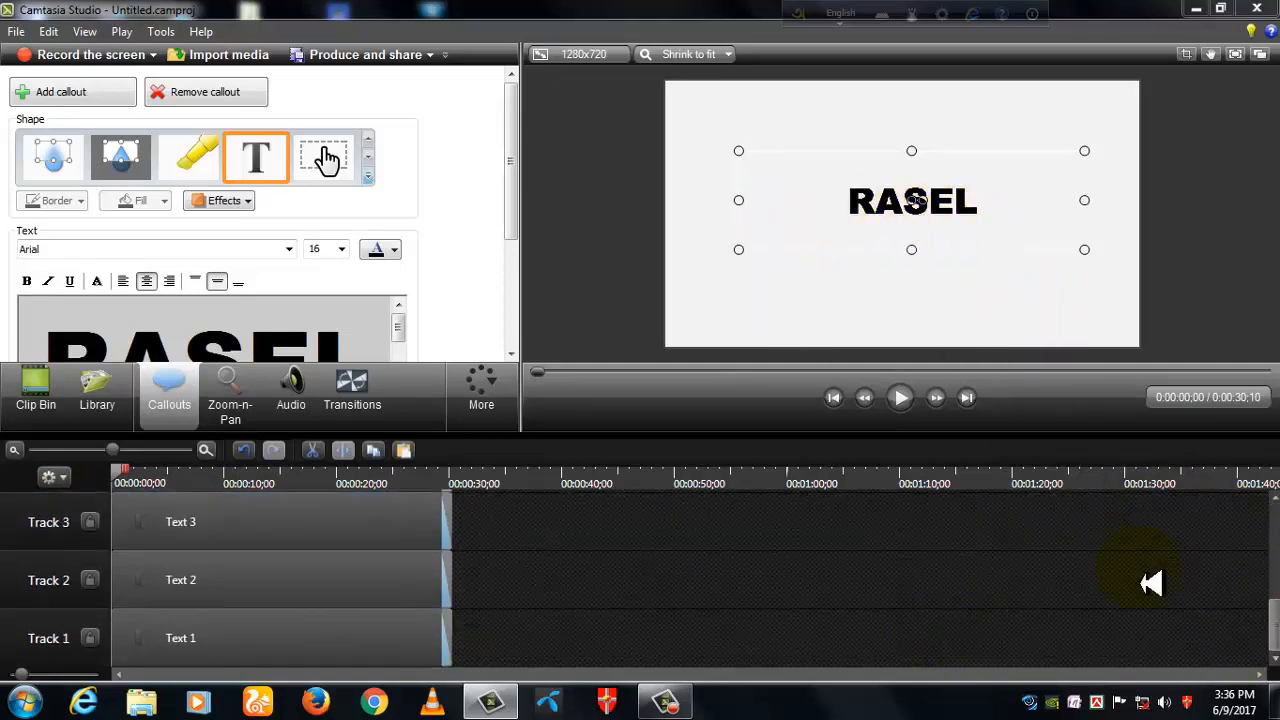
- Select all eight text clips and move them together slightly left and down on the canvas
left_click_drag(1275, 640, 1275, 550)
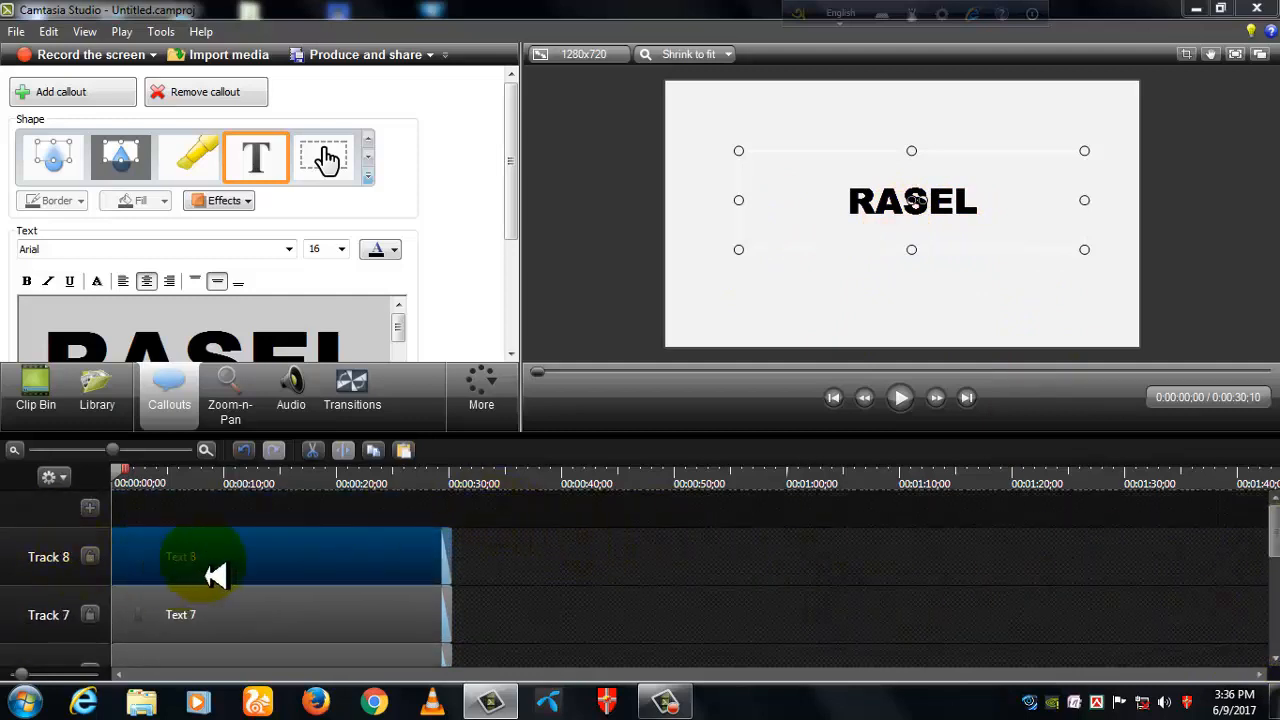
left_click_drag(477, 511, 113, 706)
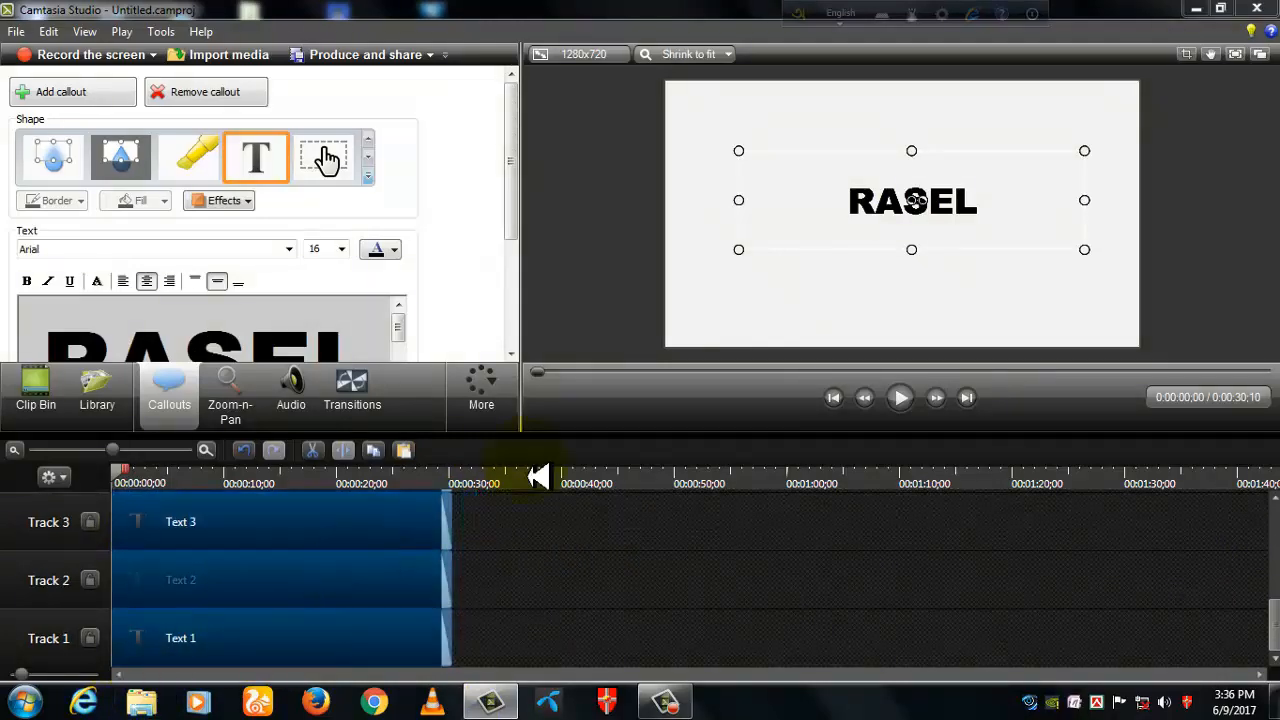
mouse_move(866, 212)
left_mouse_down()
mouse_move(848, 198)
mouse_move(920, 242)
mouse_move(851, 248)
mouse_move(883, 203)
mouse_move(877, 249)
mouse_move(855, 228)
left_mouse_up()
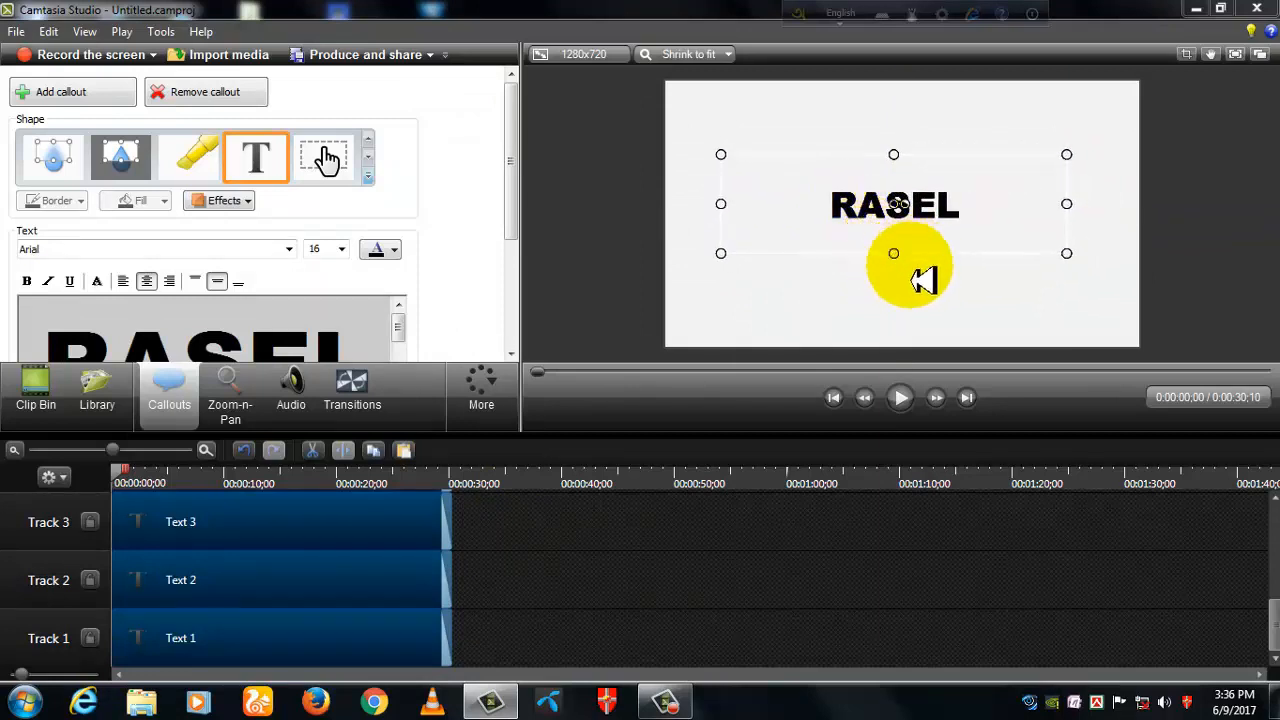
left_click(722, 598)
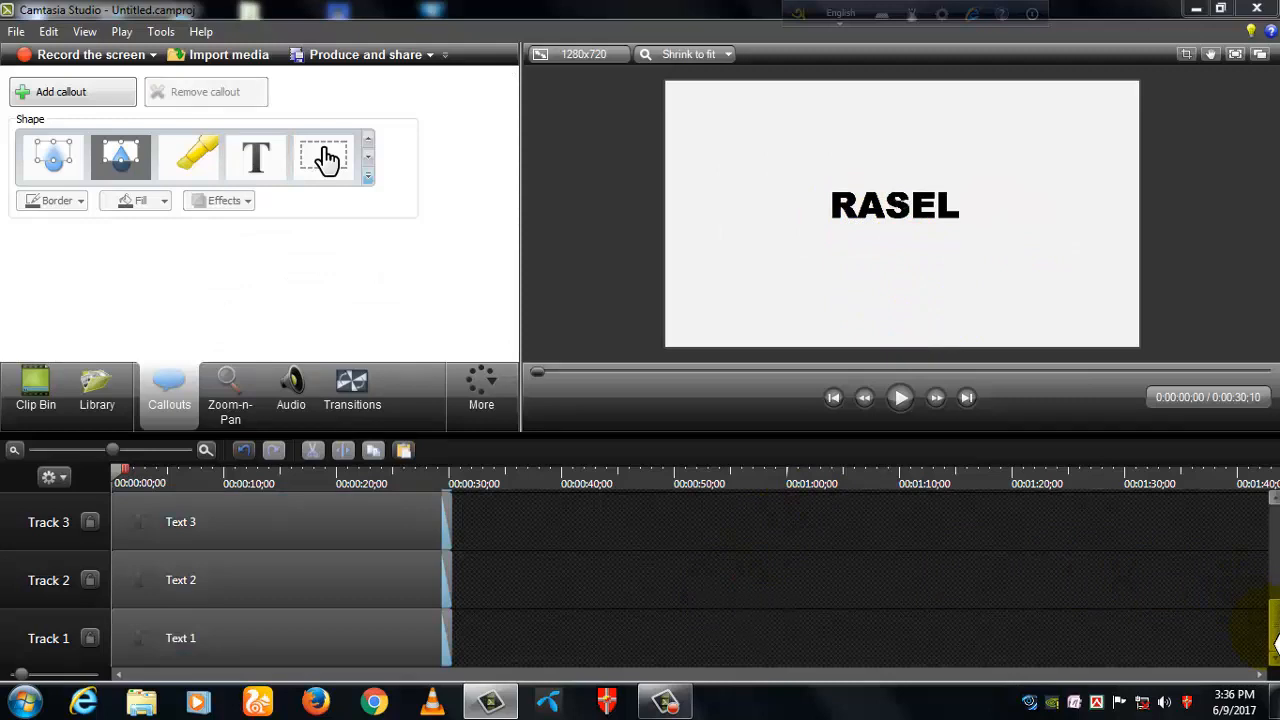
- Change the colour of the Track 8 callout's text to primary red
left_click_drag(1276, 640, 1276, 518)
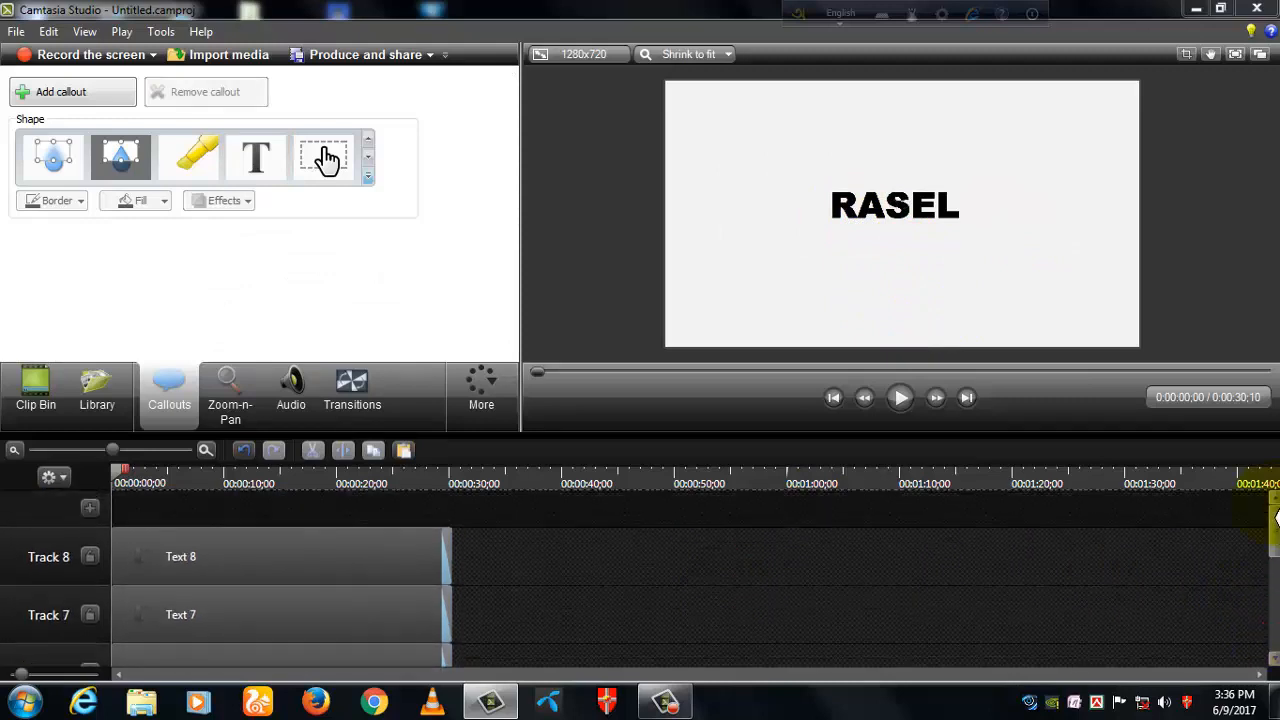
left_click(236, 574)
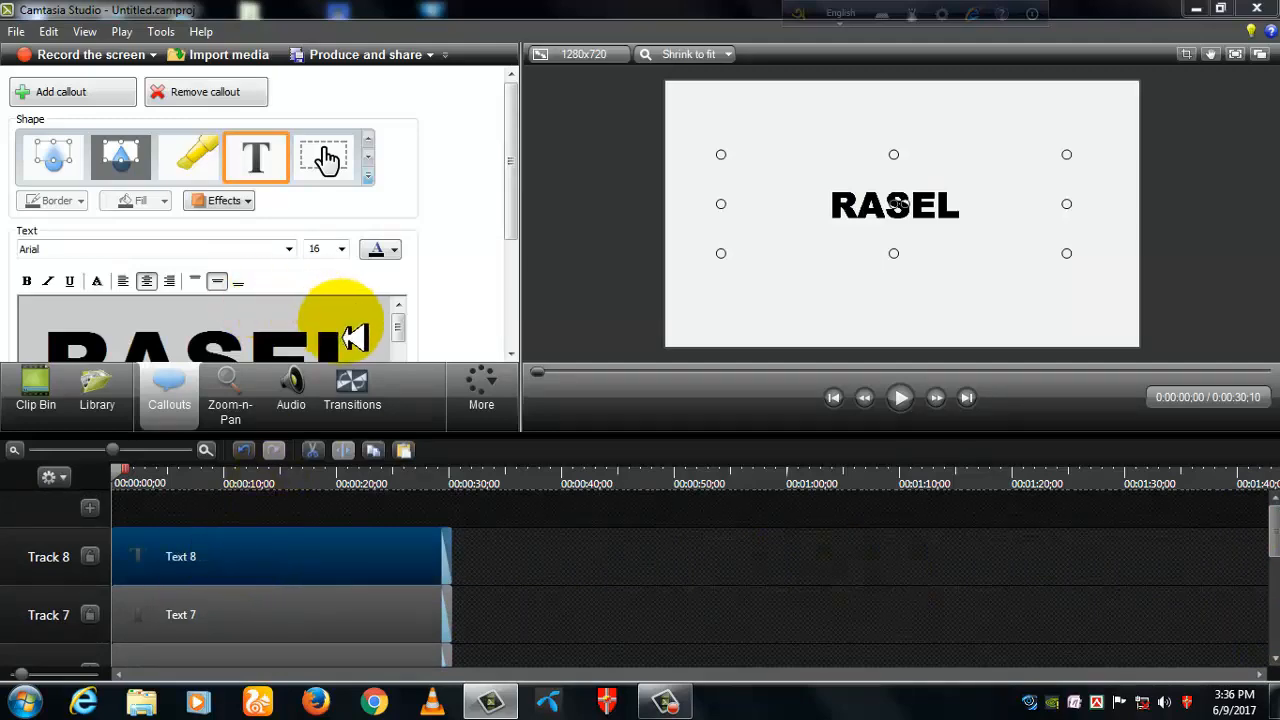
left_click_drag(350, 336, 49, 357)
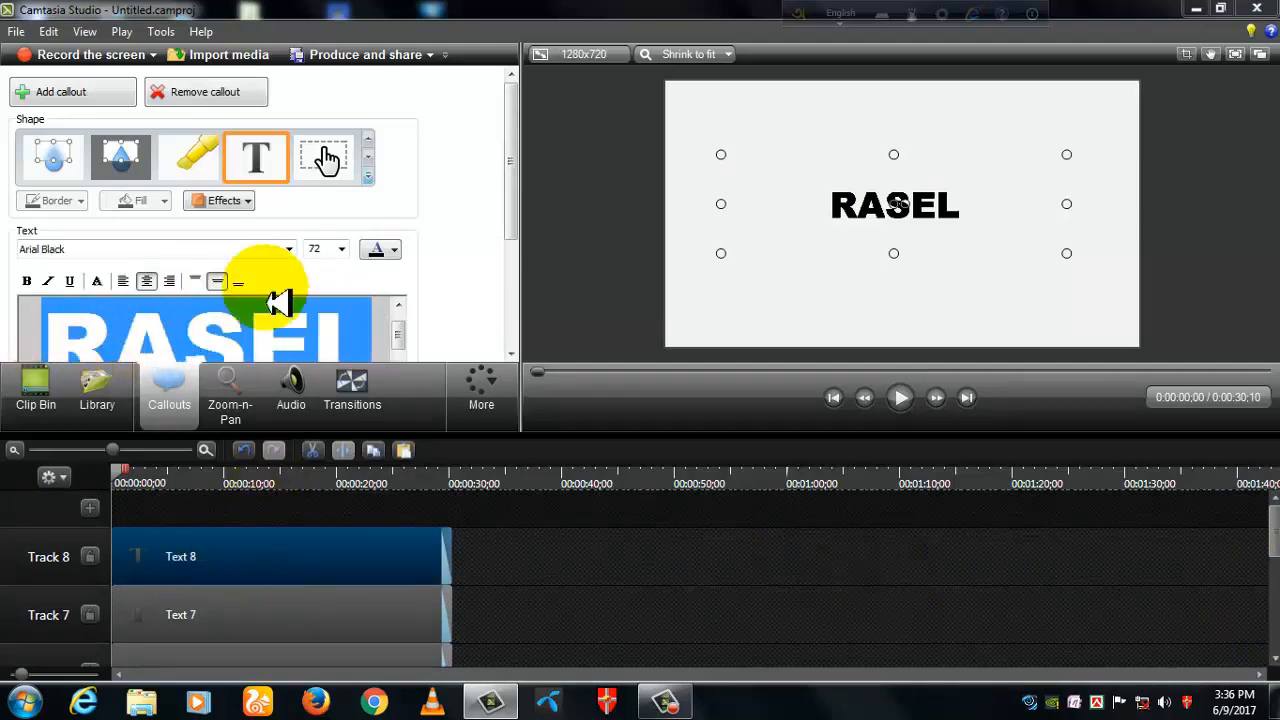
left_click(397, 252)
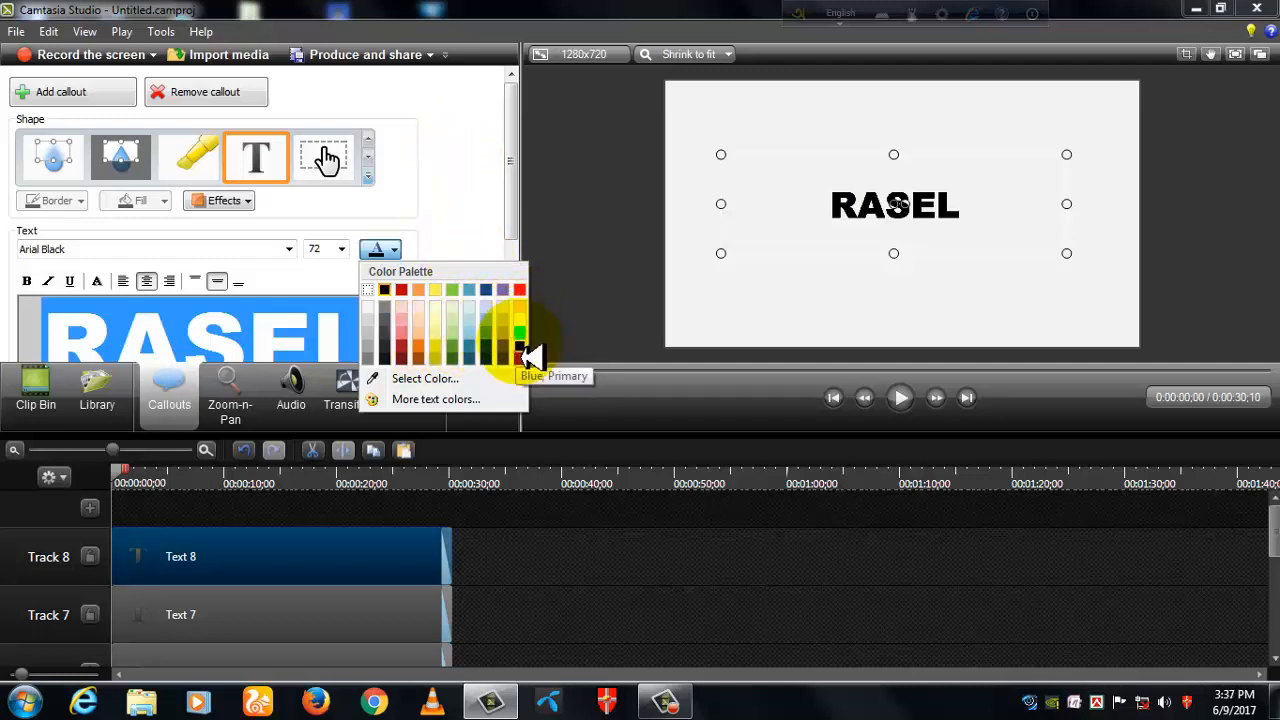
left_click(520, 291)
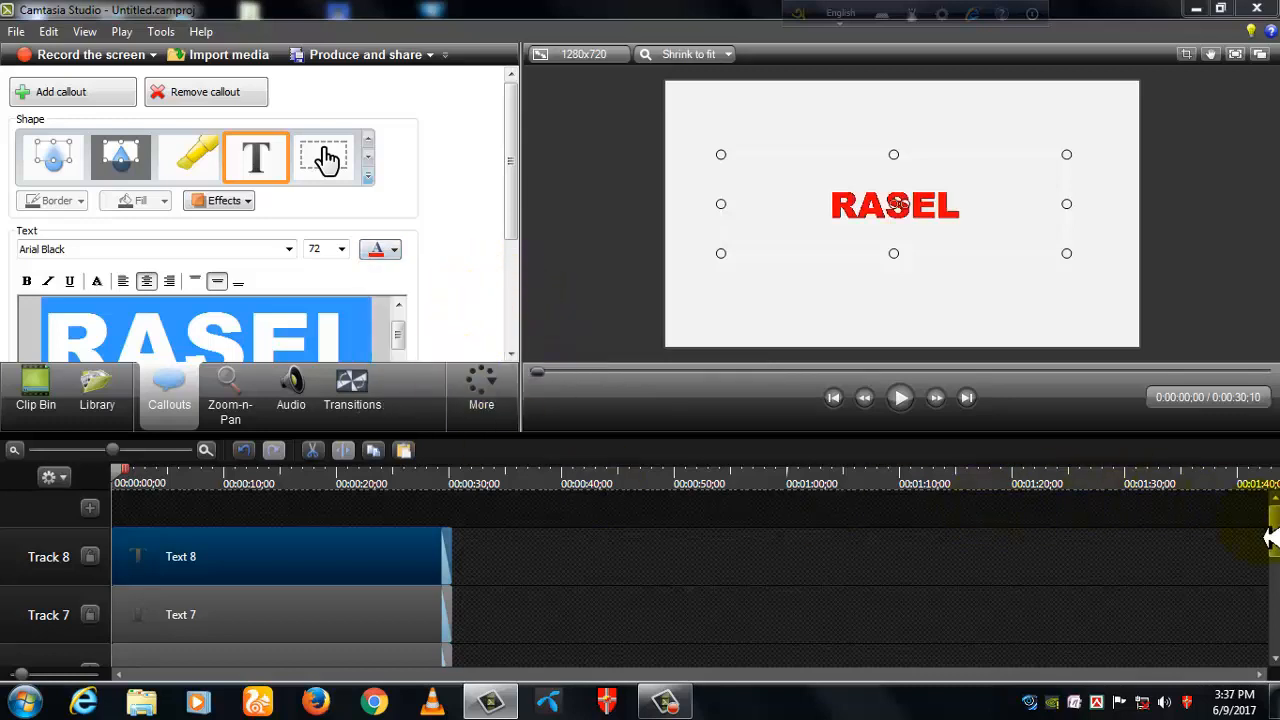
- Change the colour of the Track 1 callout's text to primary red
left_click_drag(1273, 526, 1273, 630)
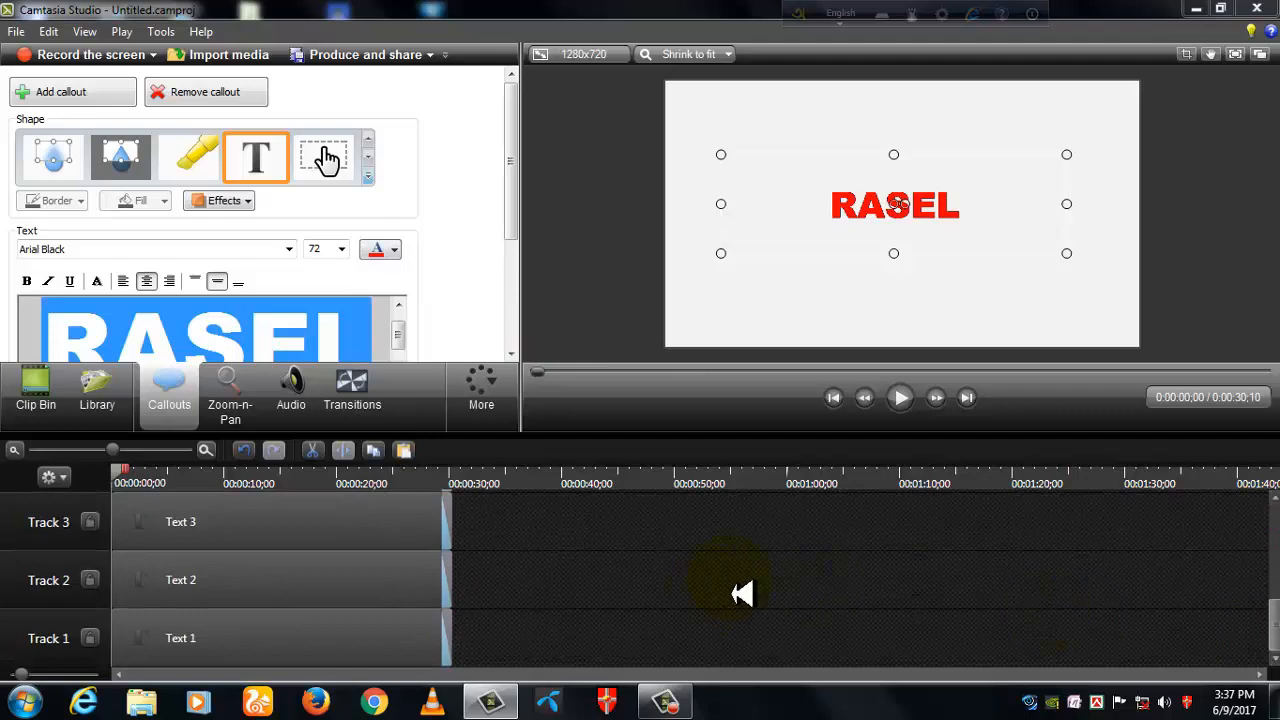
left_click(168, 655)
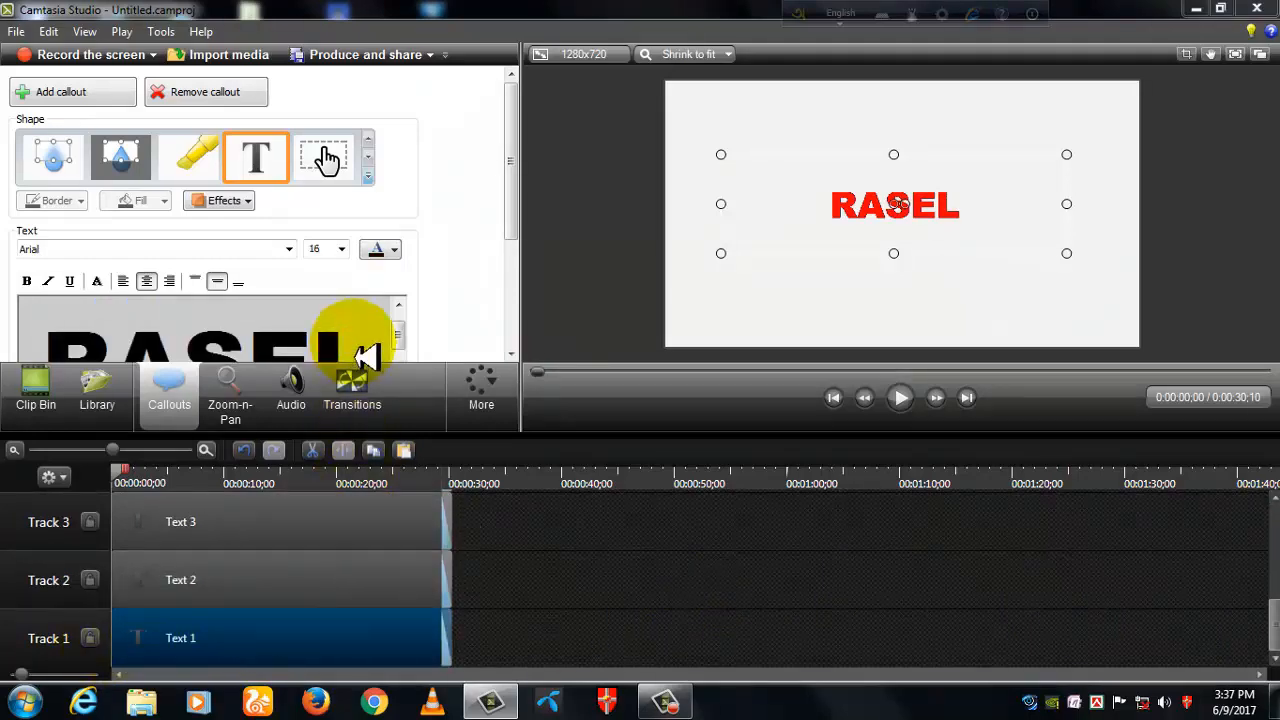
left_click_drag(368, 356, 40, 365)
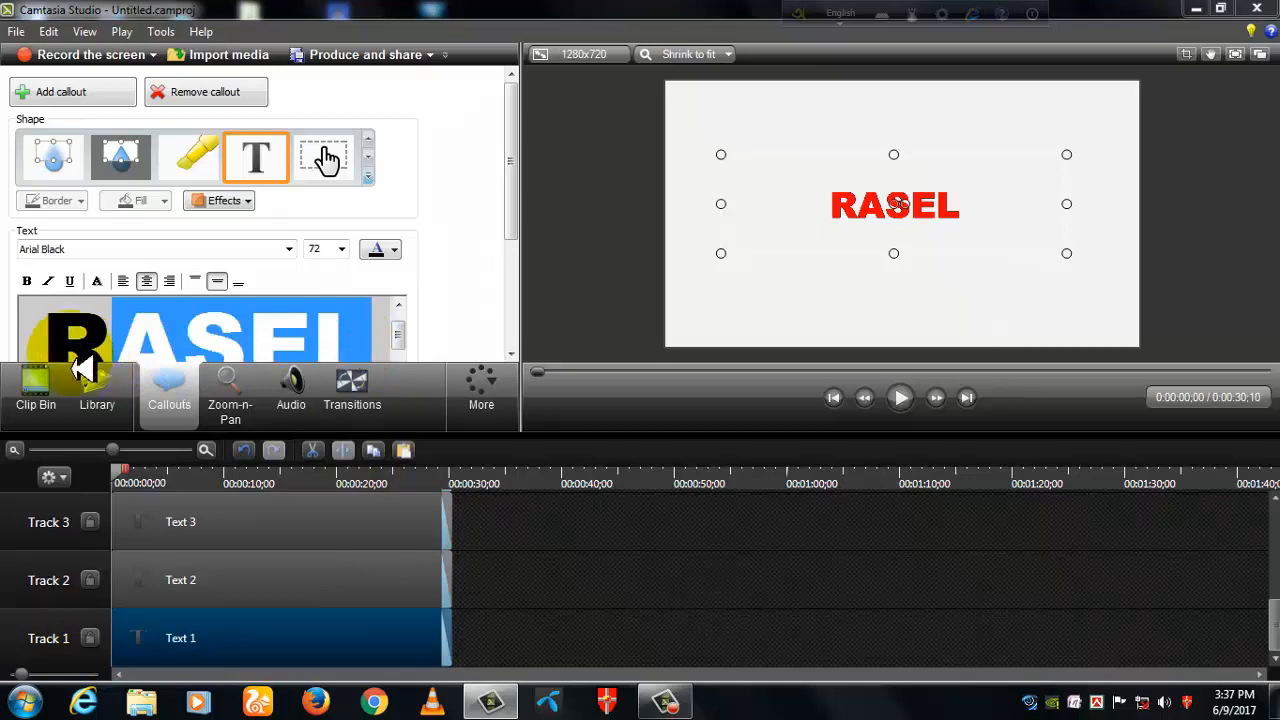
left_click(396, 250)
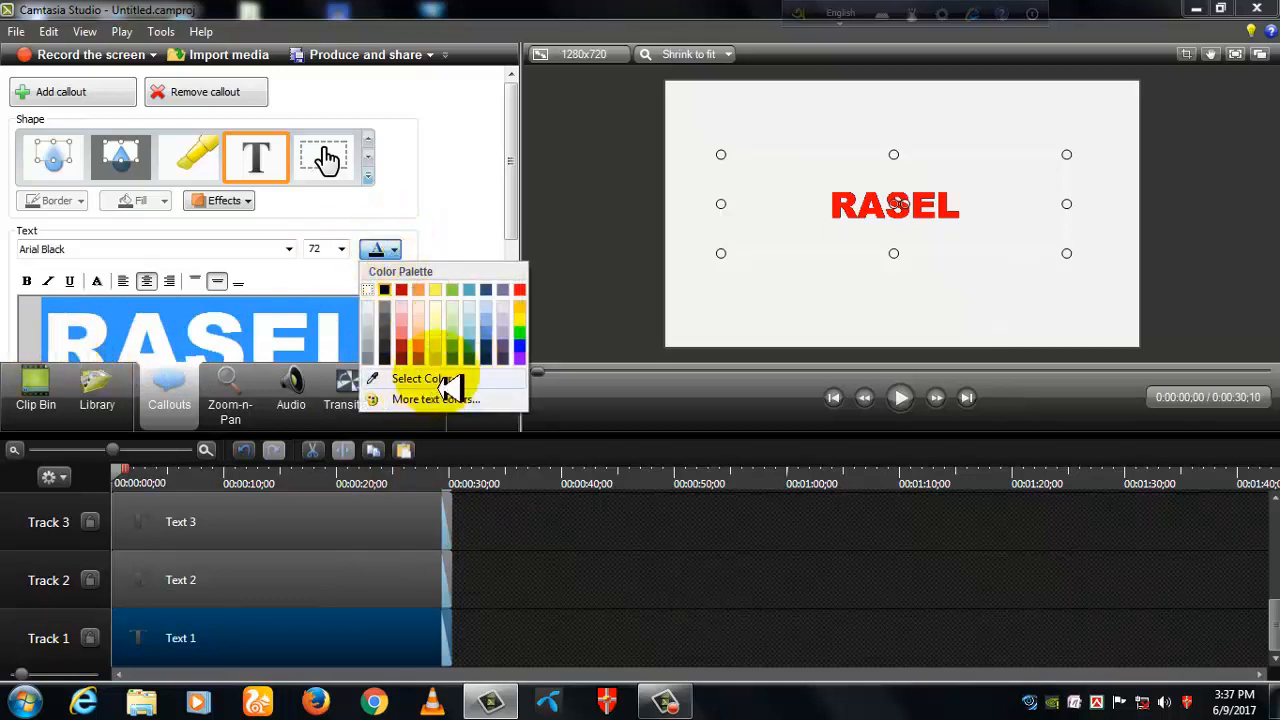
left_click(519, 290)
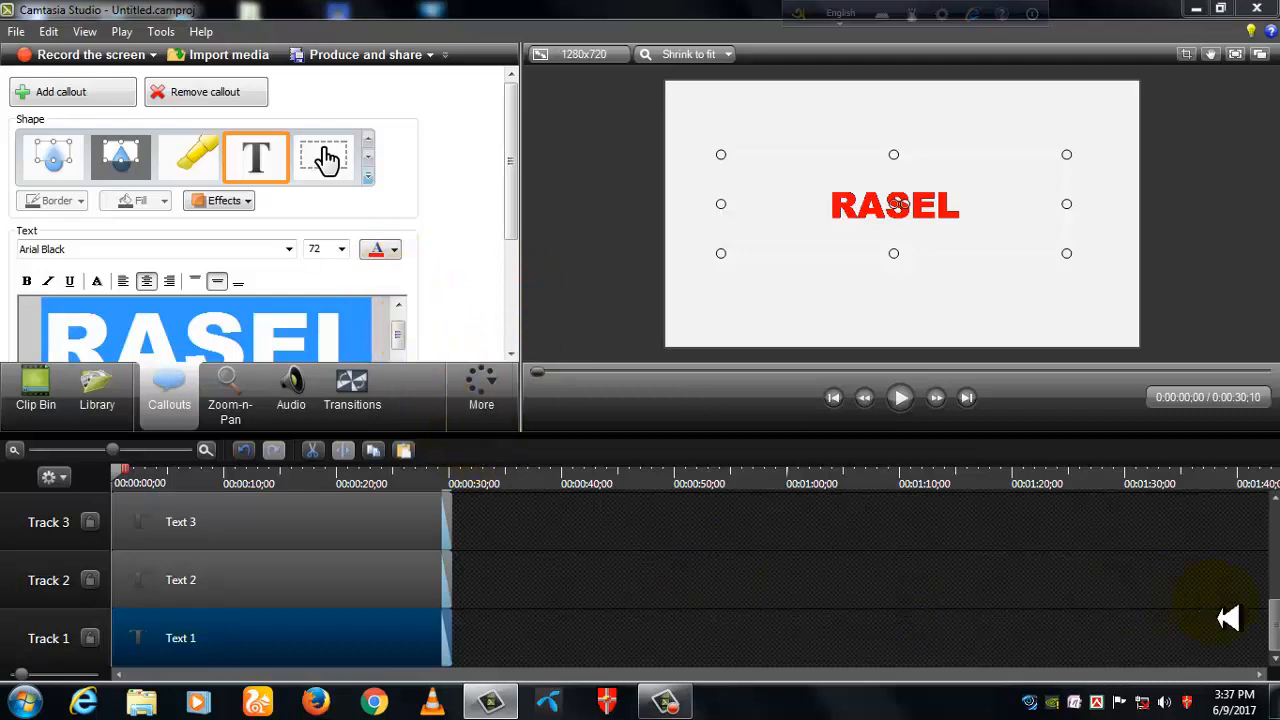
- Set the X and Y position of all eight text clips to 0 in their visual properties
scroll(1276, 638, "up", 5)
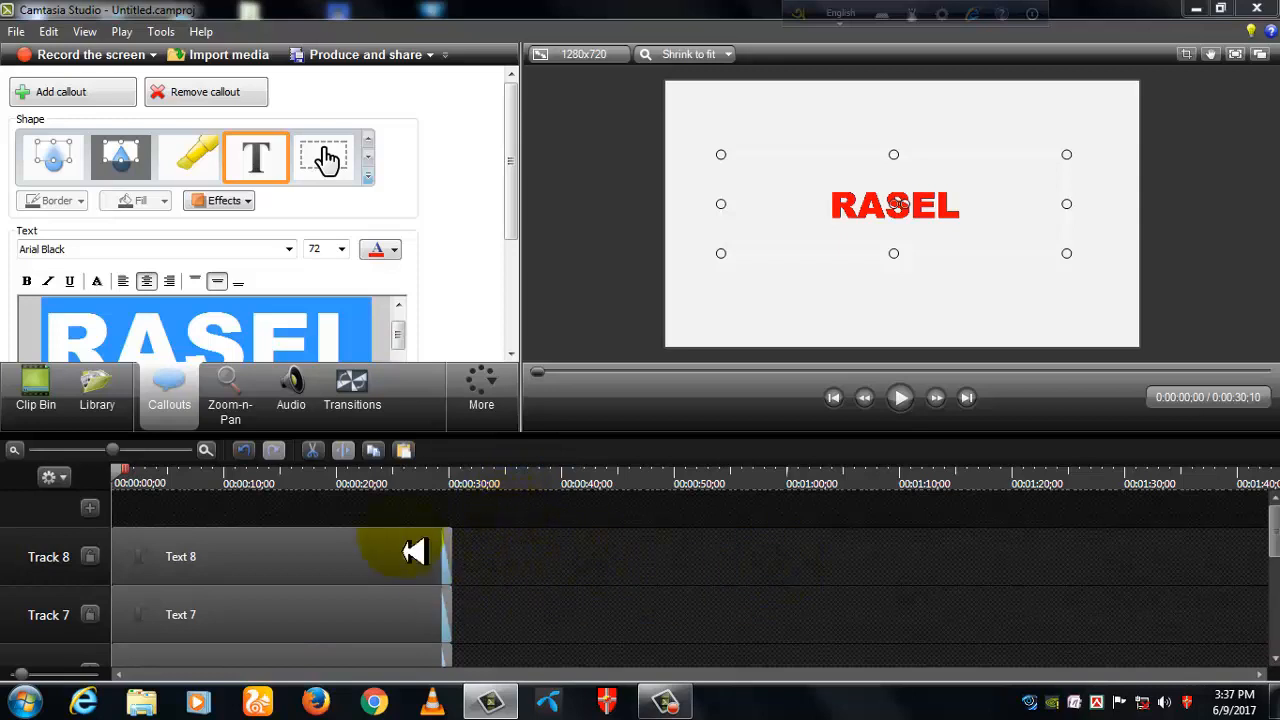
left_click(380, 556)
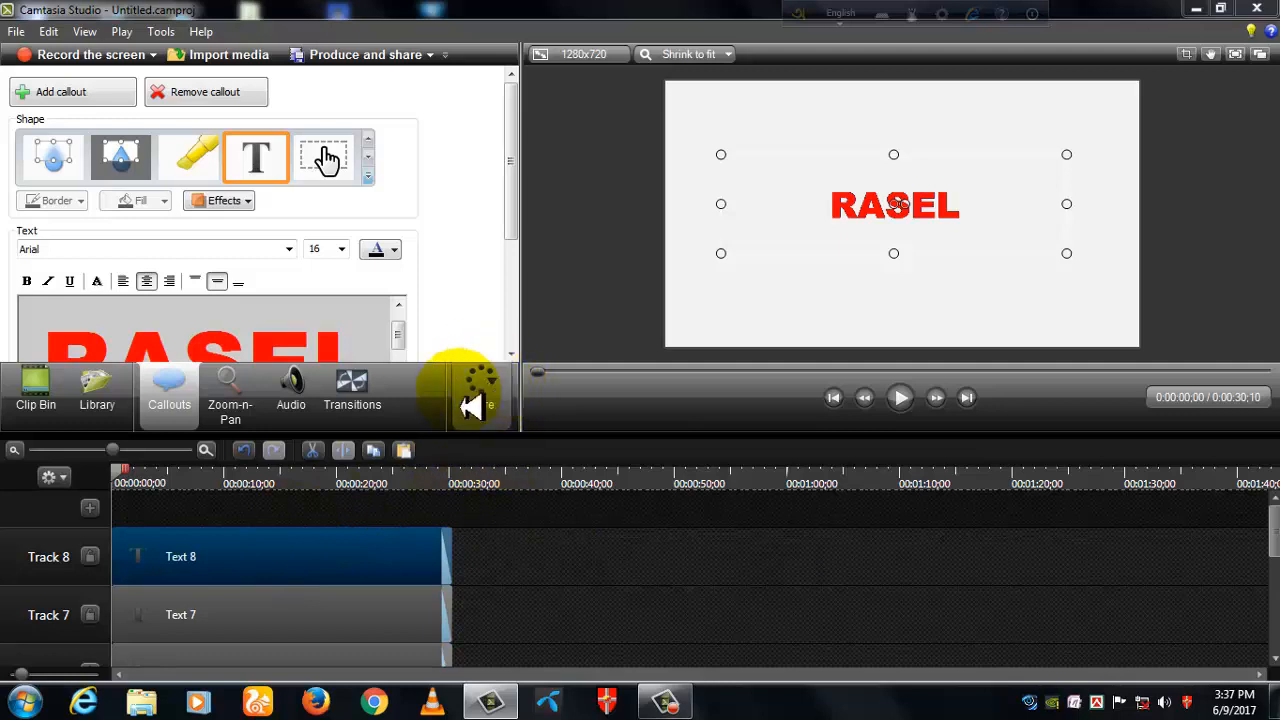
left_click(498, 393)
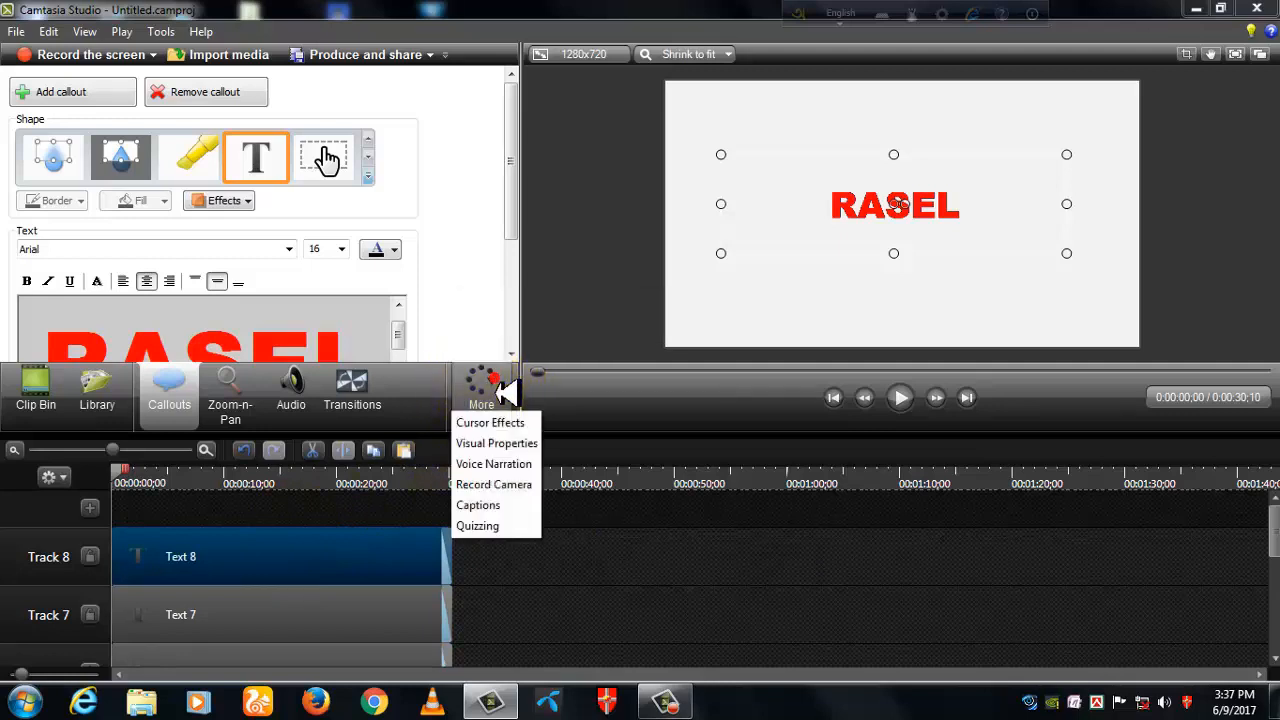
left_click(484, 444)
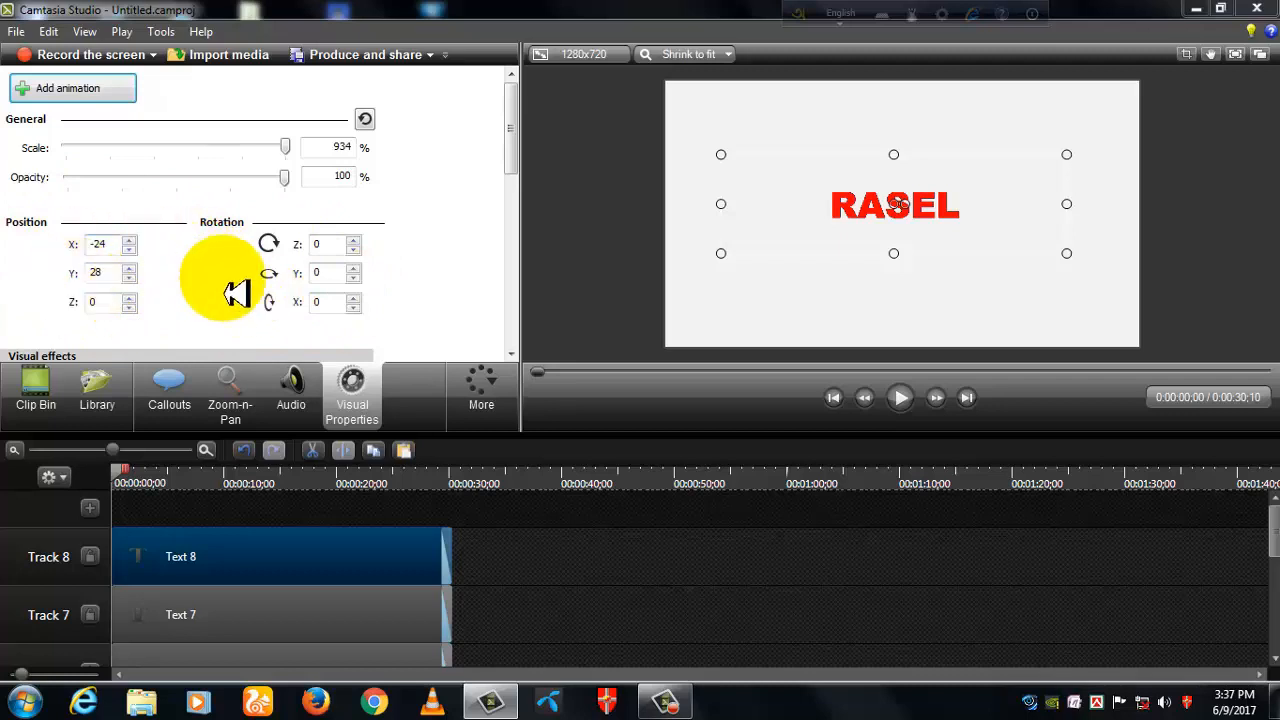
left_click_drag(500, 517, 130, 700)
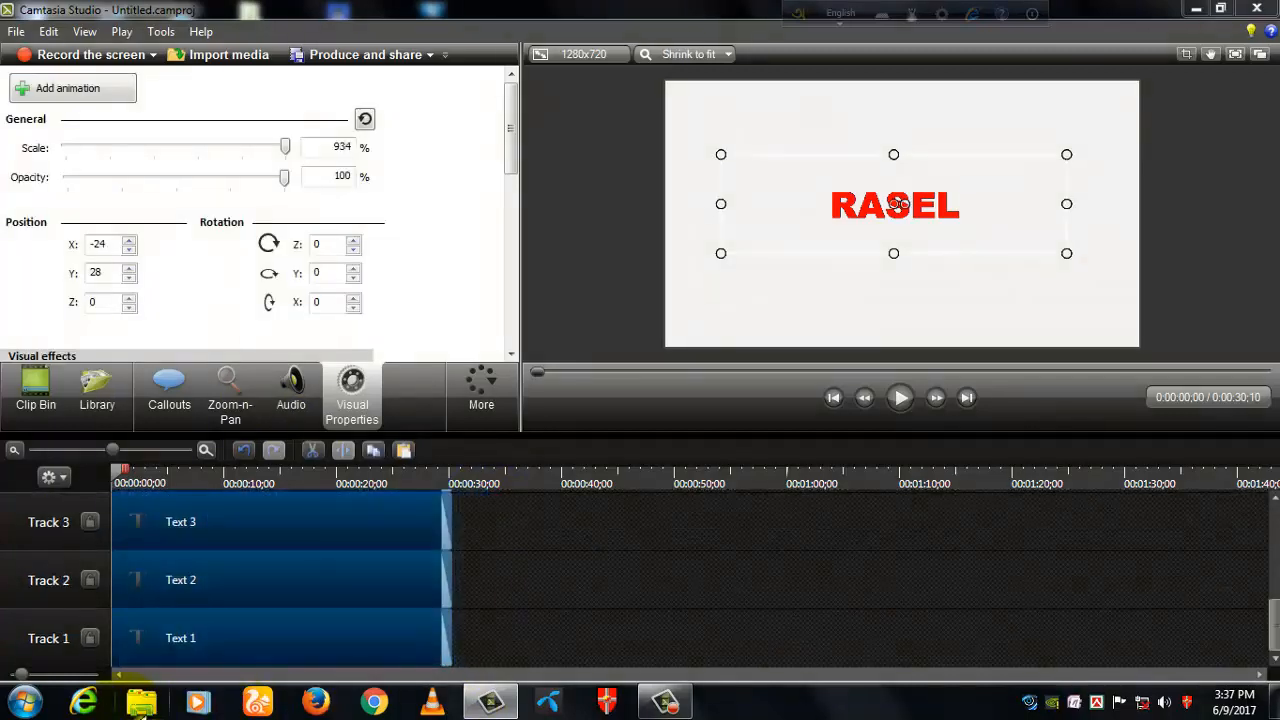
left_click(128, 249)
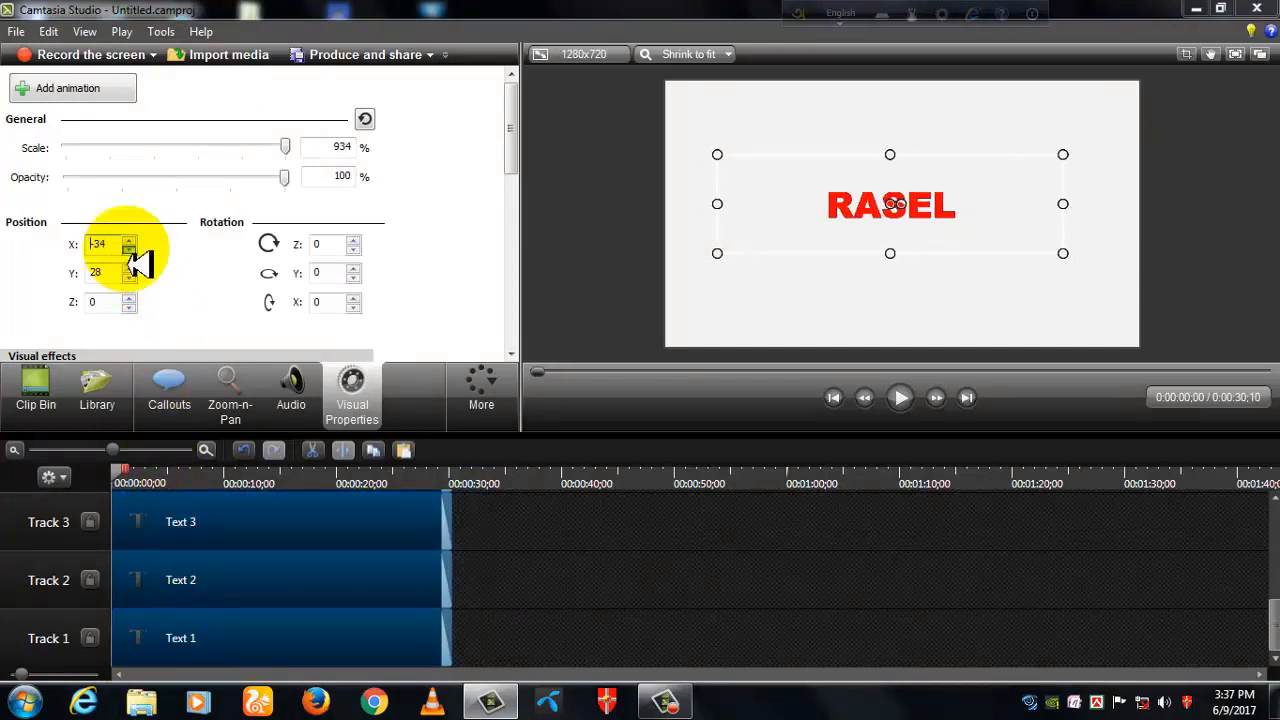
mouse_move(130, 258)
left_mouse_down()
mouse_move(130, 242)
mouse_move(130, 288)
mouse_move(128, 268)
left_mouse_up()
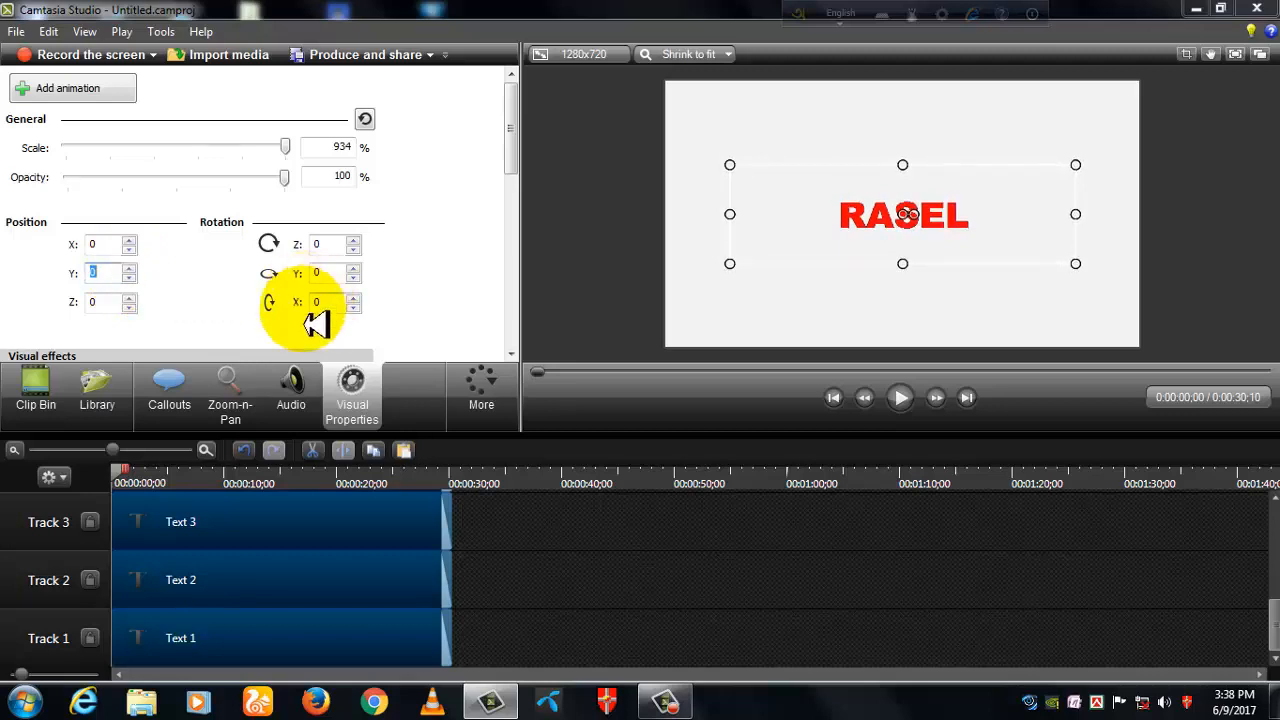
left_click(622, 607)
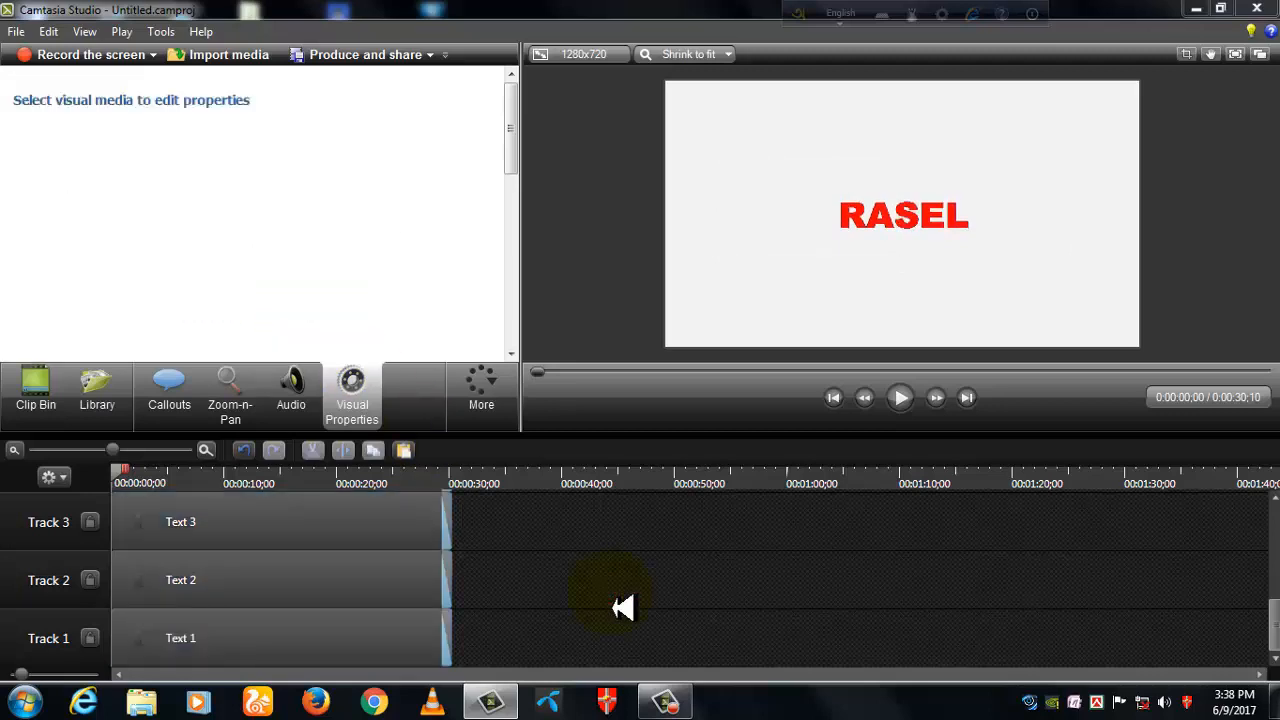
- Set the Z position of the text clip on Track 7 to -3
scroll(1270, 630, "up", 5)
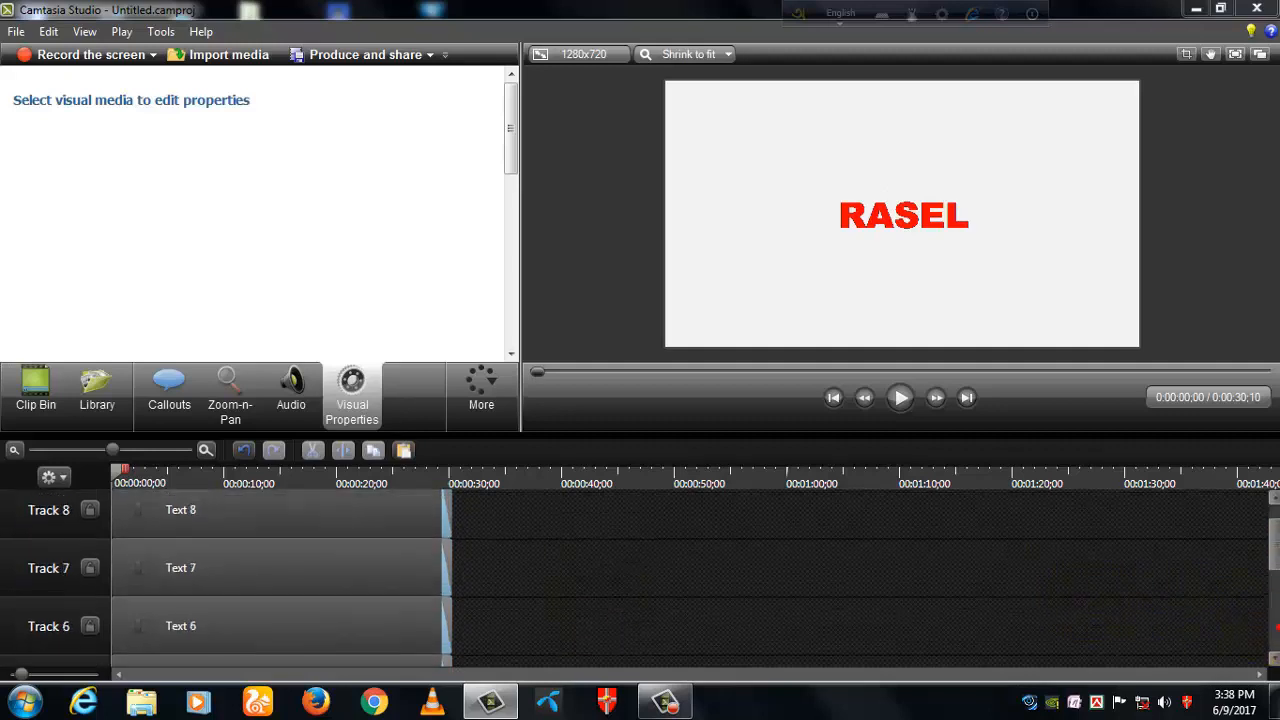
left_click(290, 580)
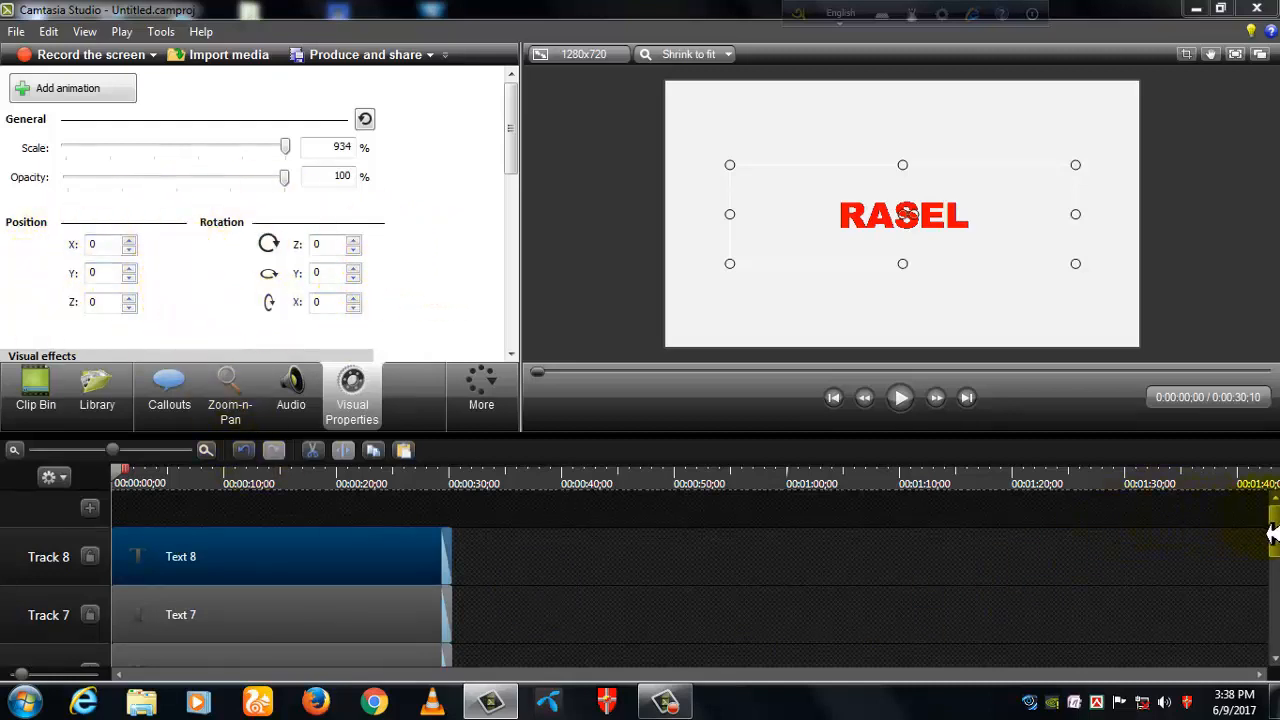
scroll(1275, 540, "down", 1)
left_click(252, 585)
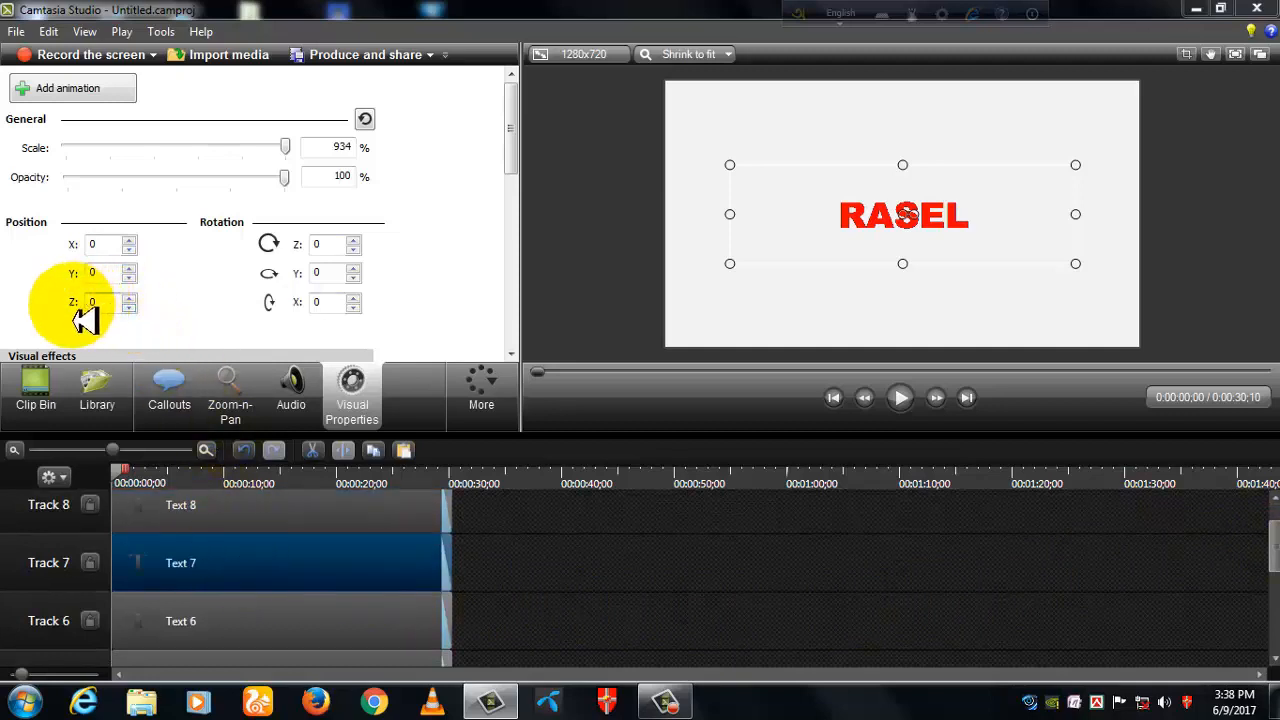
left_click(129, 307)
left_click(129, 307)
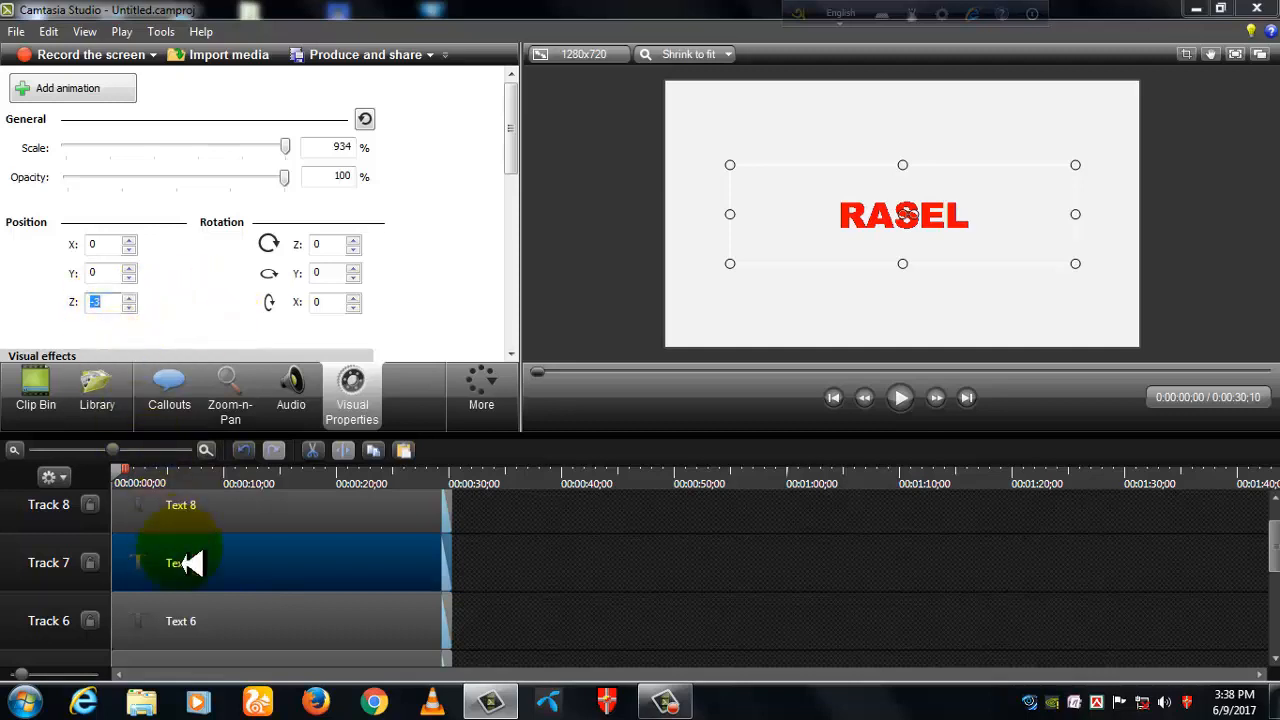
- Set the Z position of the text clip on Track 6 to -3 and the one on Track 5 to -9
left_click(211, 628)
left_click(129, 307)
left_click(129, 307)
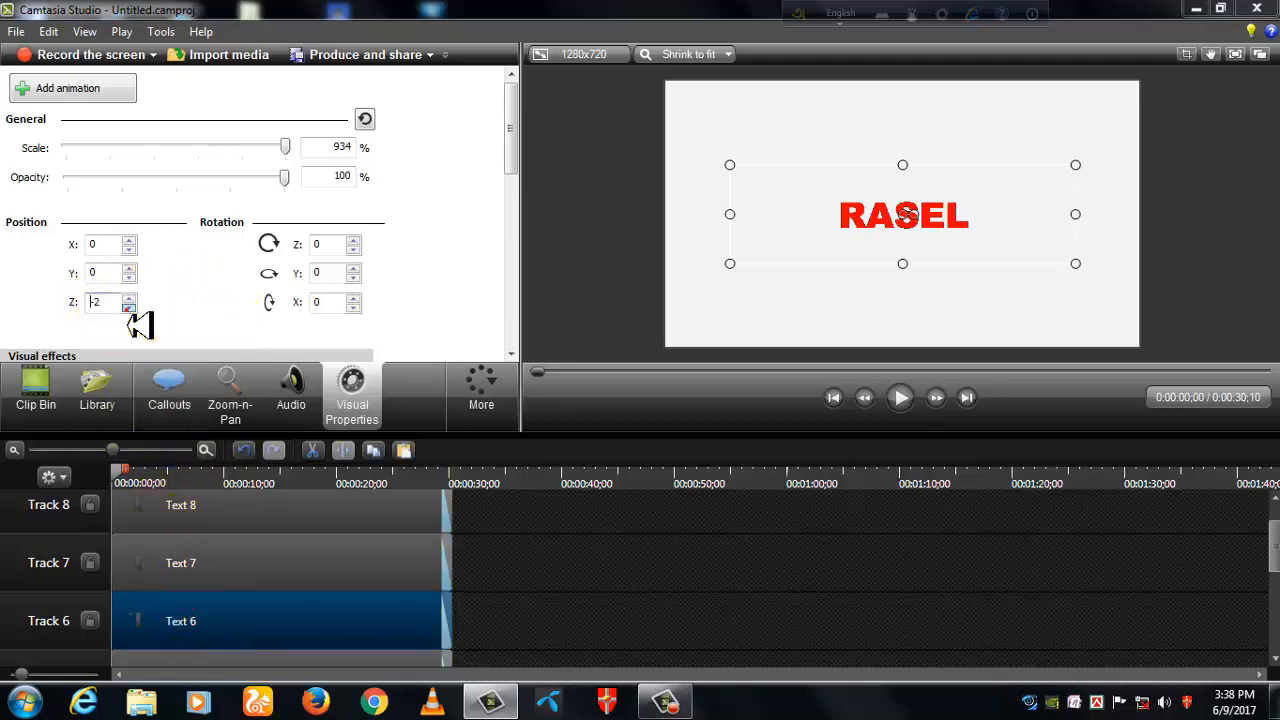
left_click(129, 307)
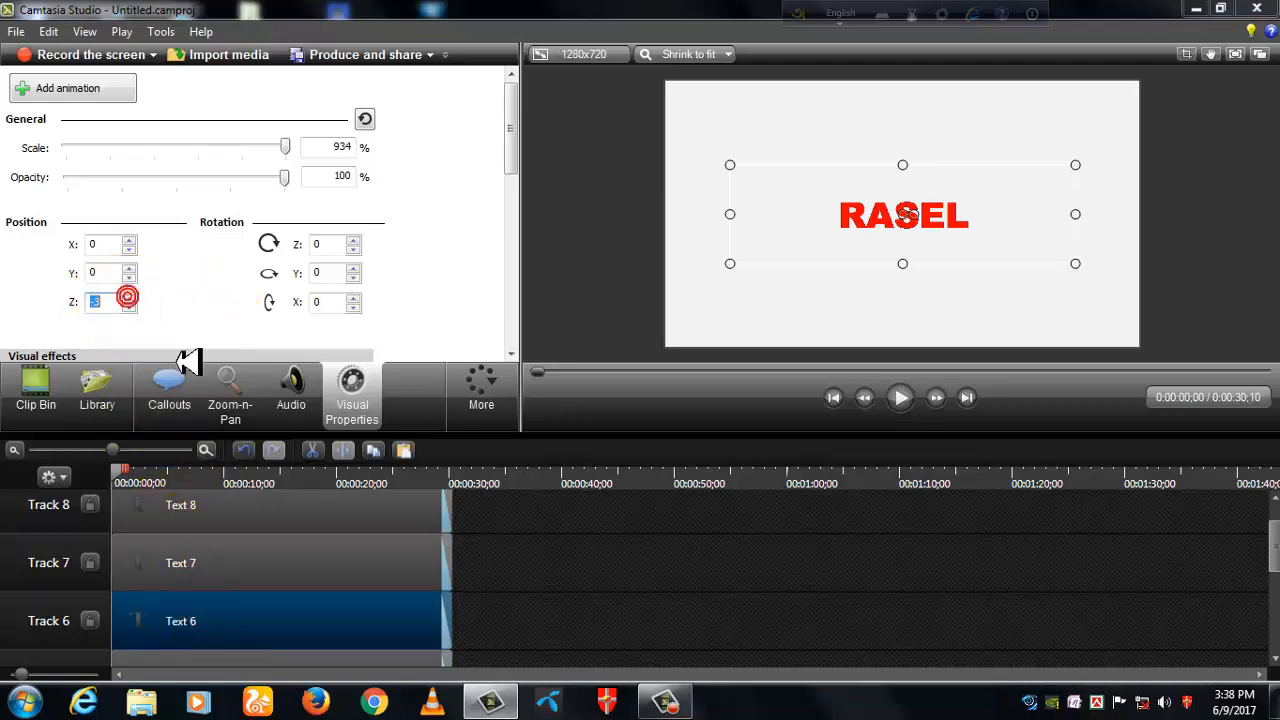
scroll(1274, 558, "down", 2)
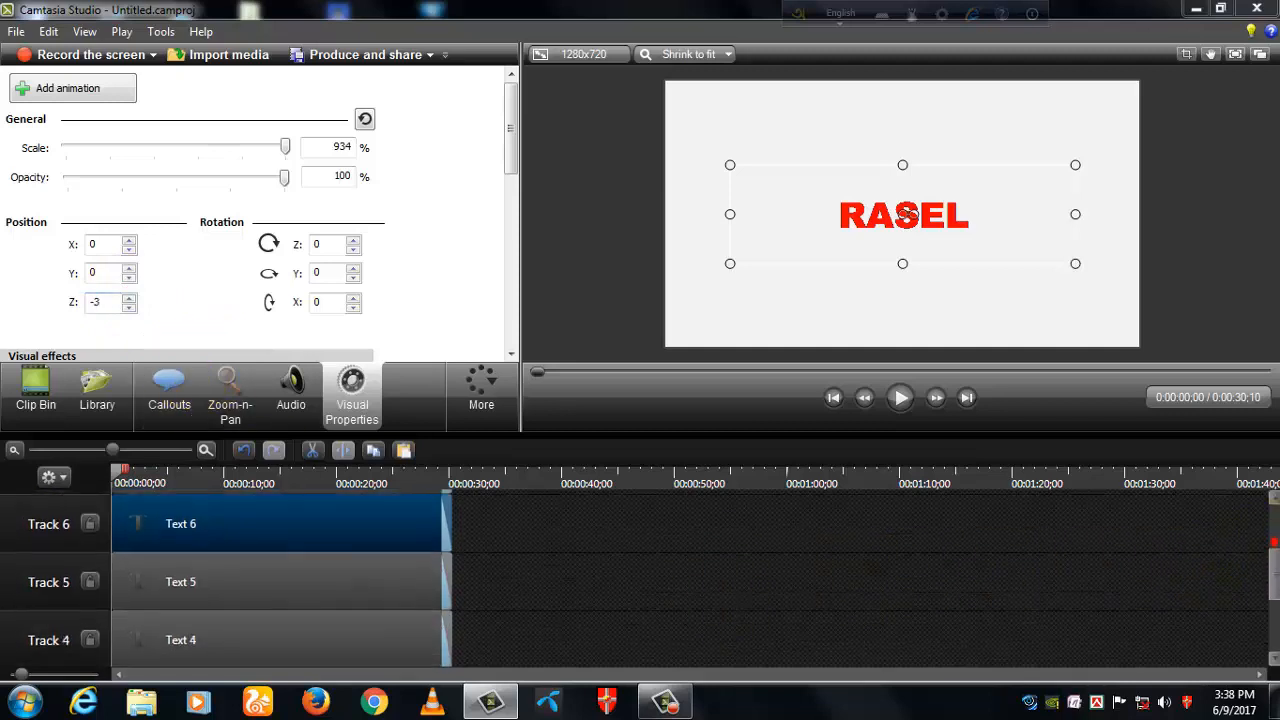
left_click(294, 583)
left_click(129, 307)
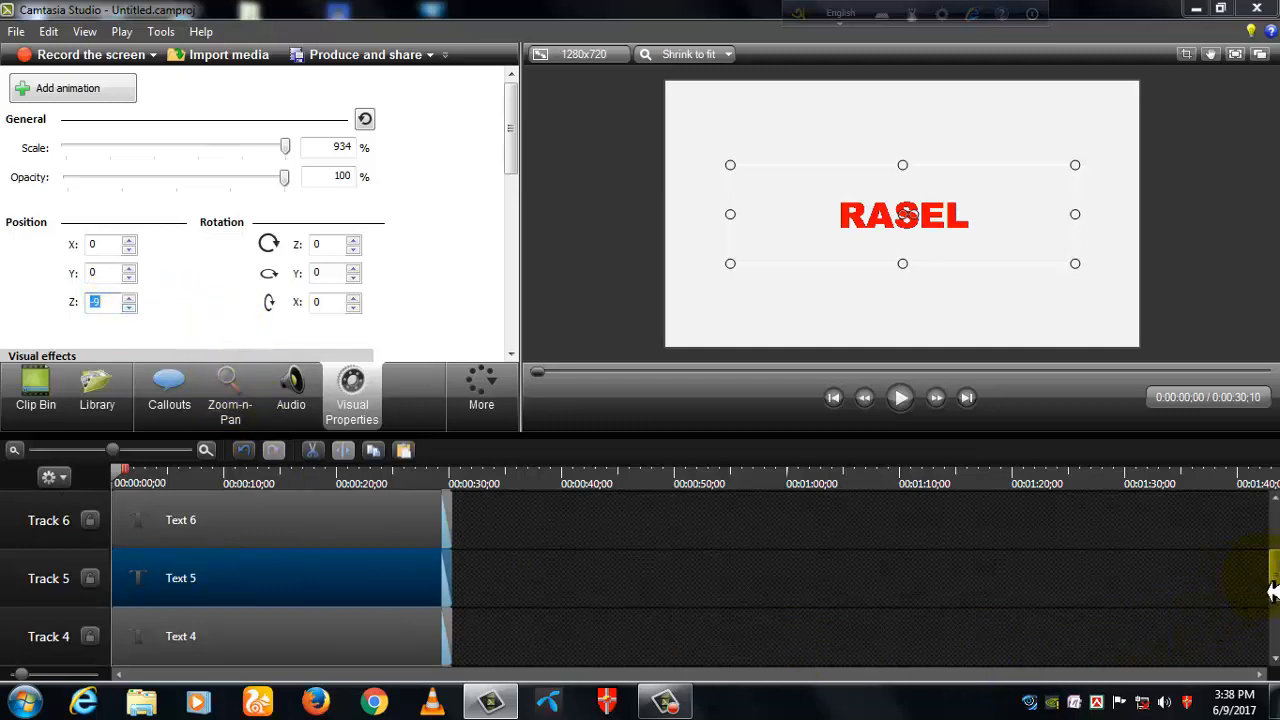
- Set the Z position of the text clip on Track 4 to -12 and the one on Track 3 to -15
scroll(1272, 590, "down", 2)
left_click(248, 584)
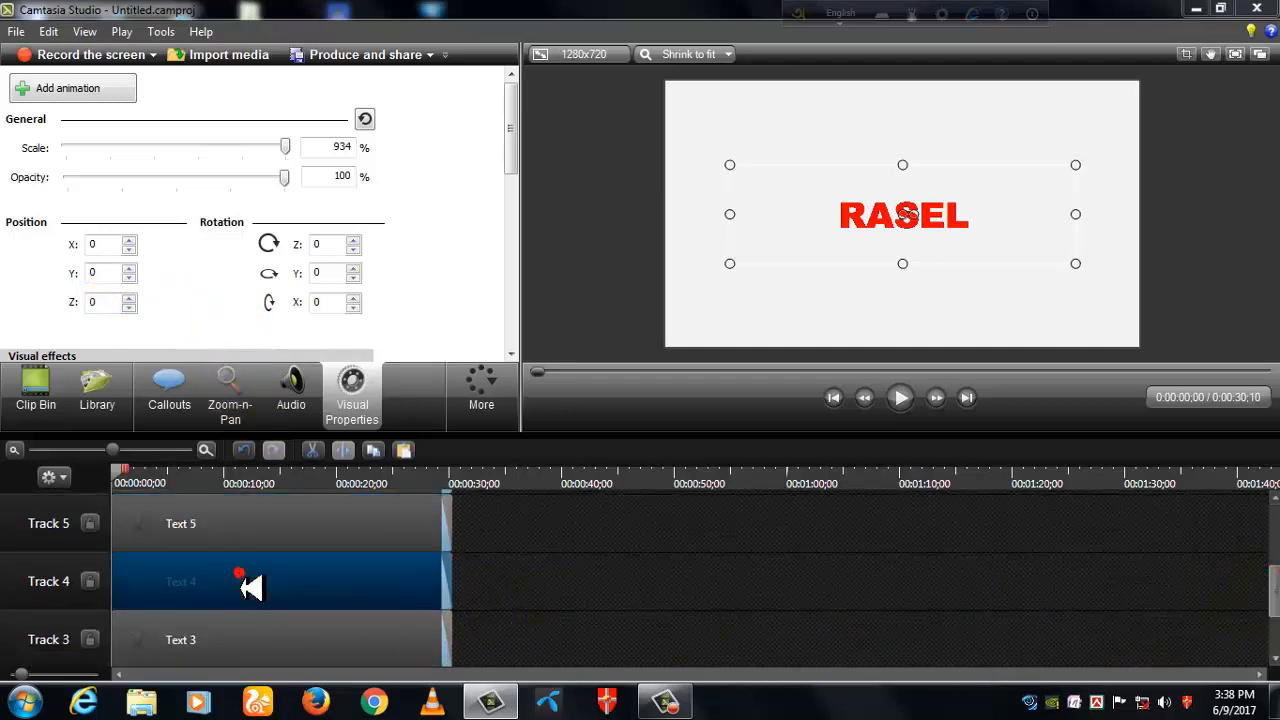
left_click(129, 308)
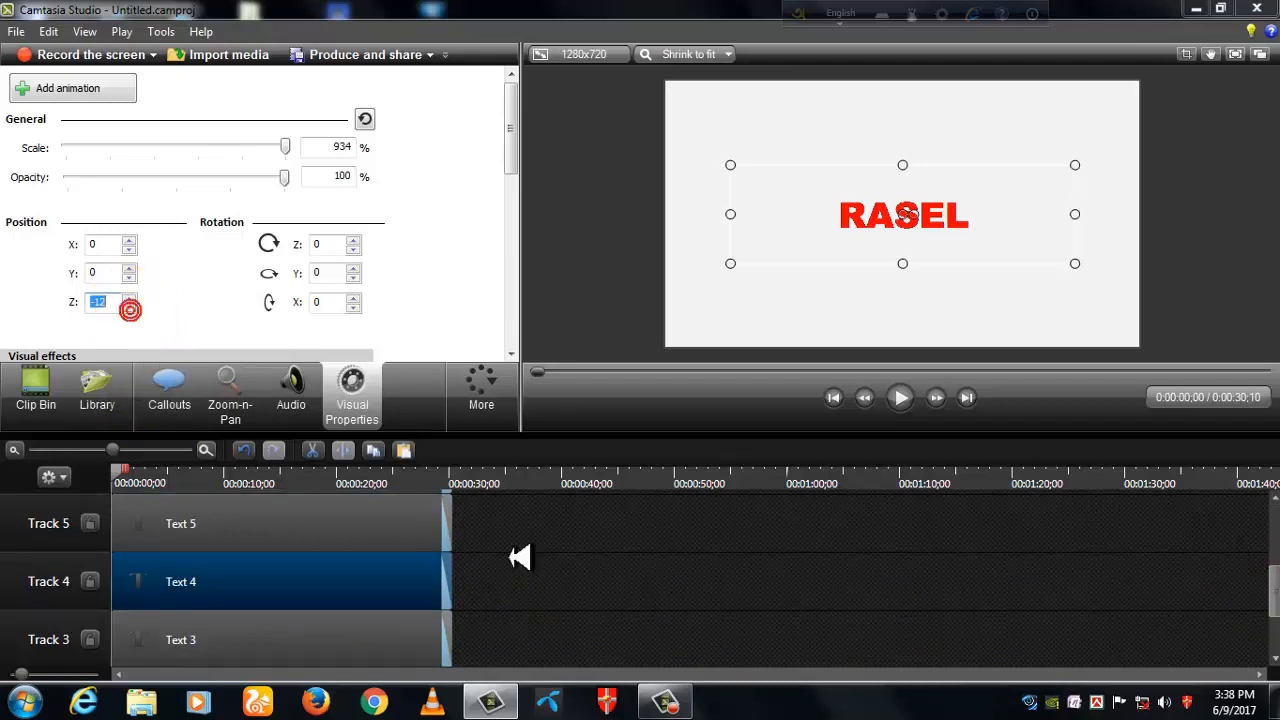
left_click(251, 650)
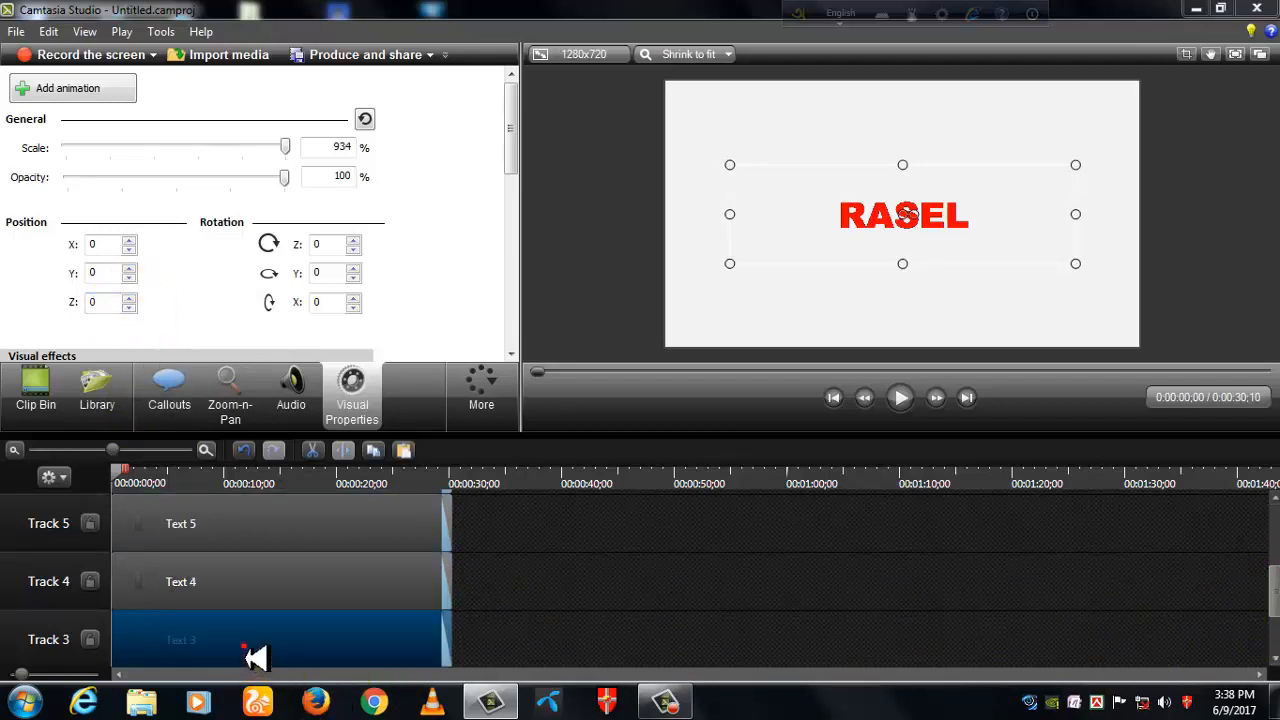
left_click(129, 307)
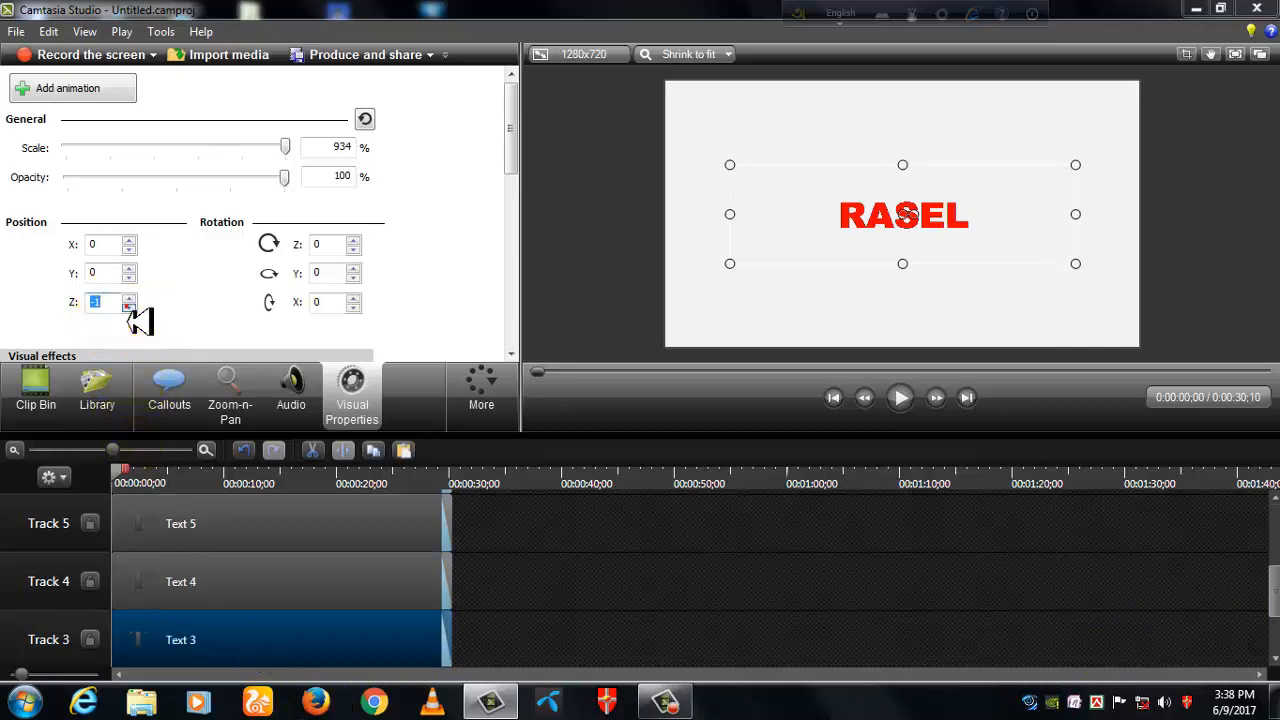
left_click(129, 307)
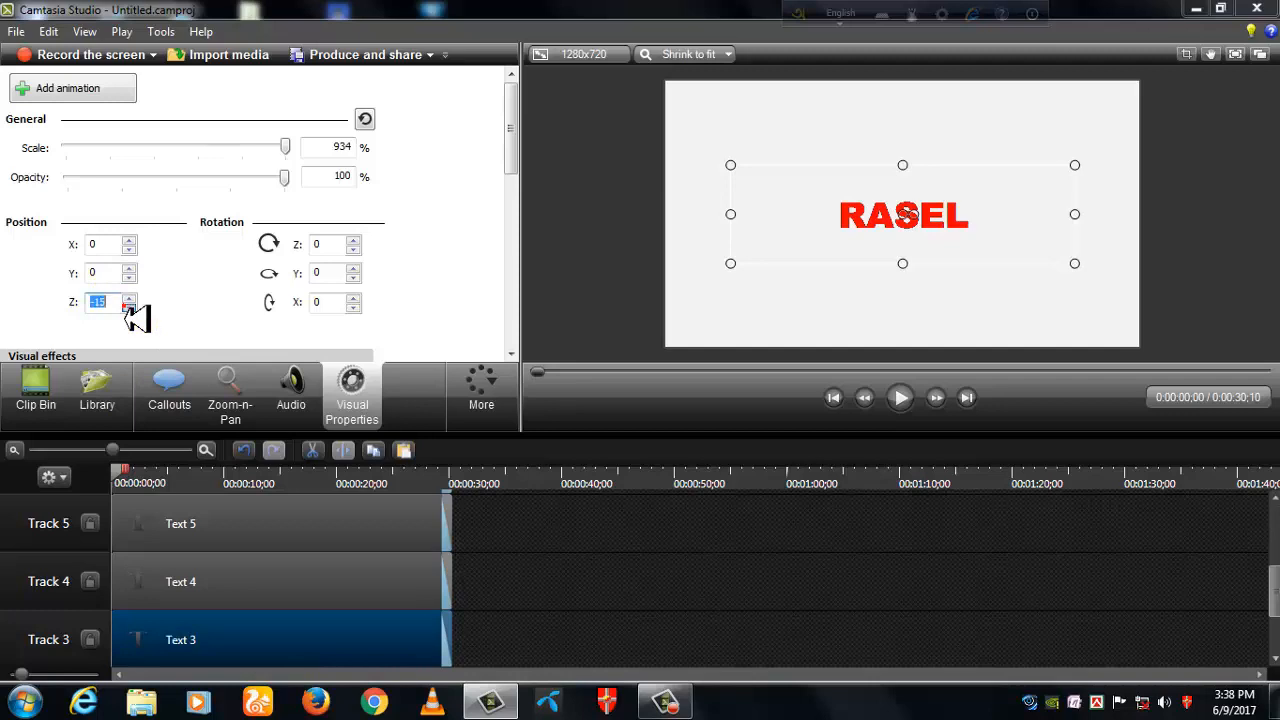
- Set the Z position of the text clip on Track 2 to -18
scroll(1275, 595, "down", 1)
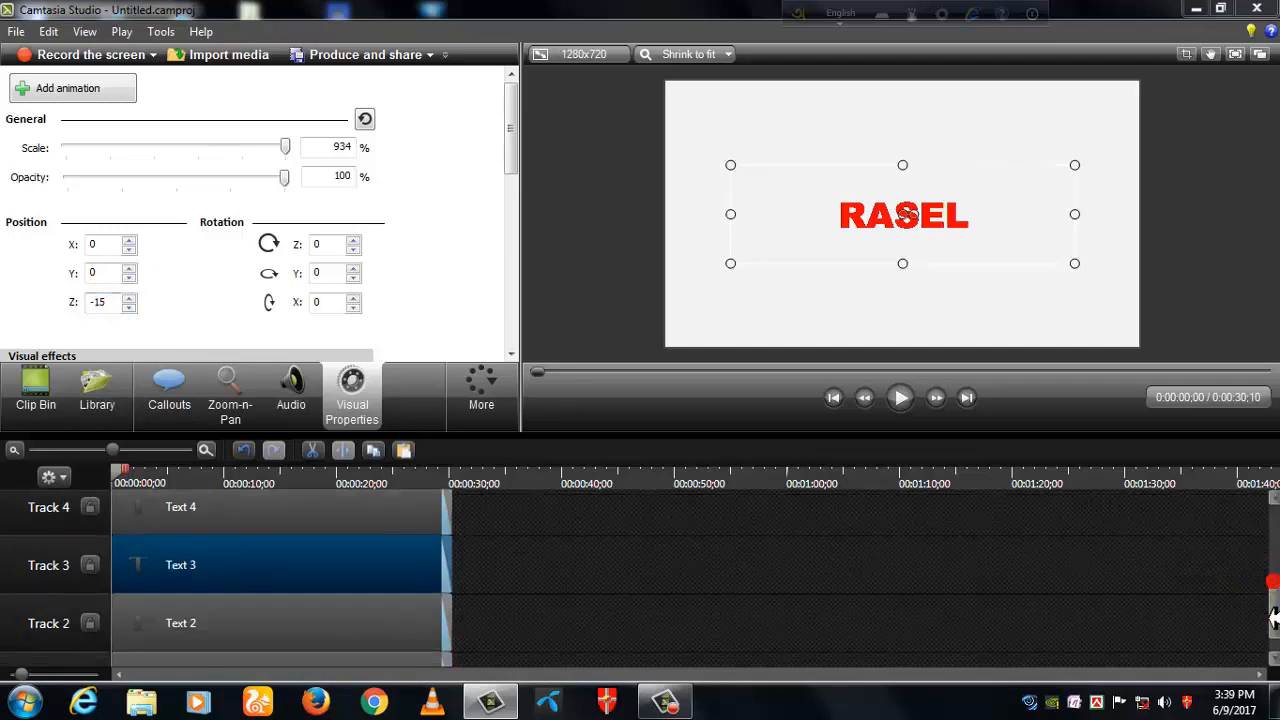
left_click(314, 629)
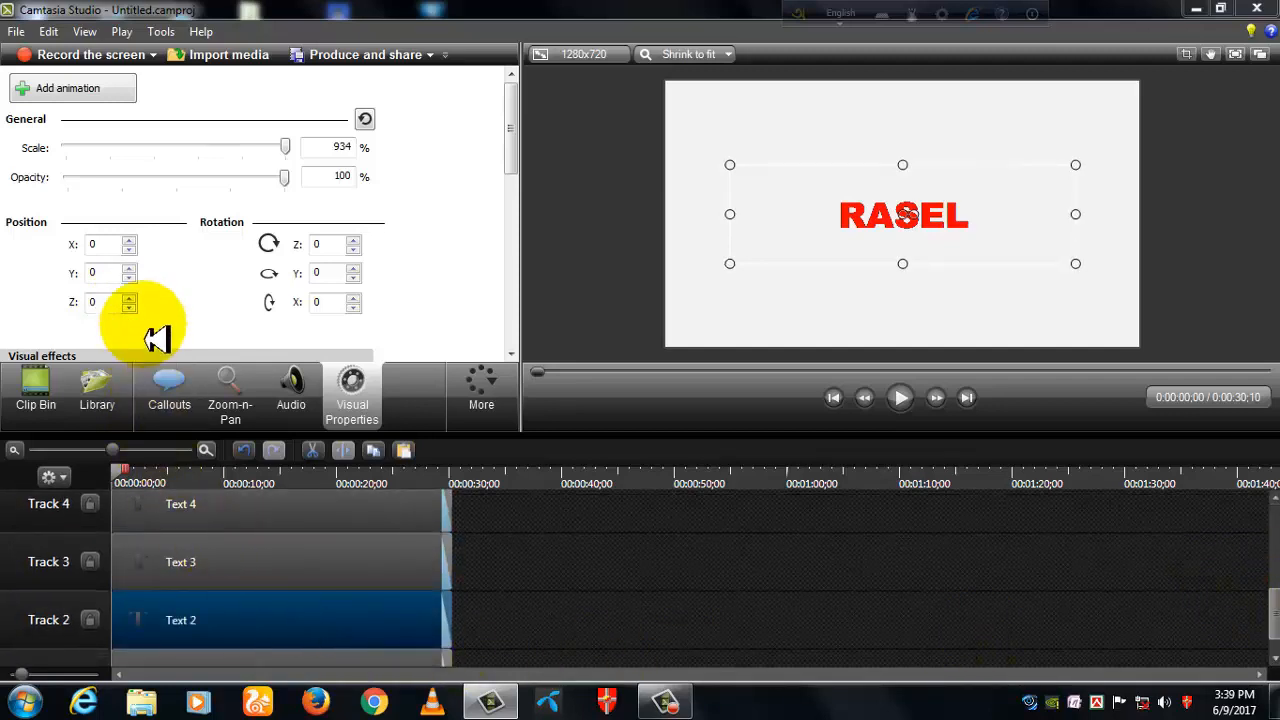
left_click(130, 308)
left_click(130, 308)
left_click(130, 308)
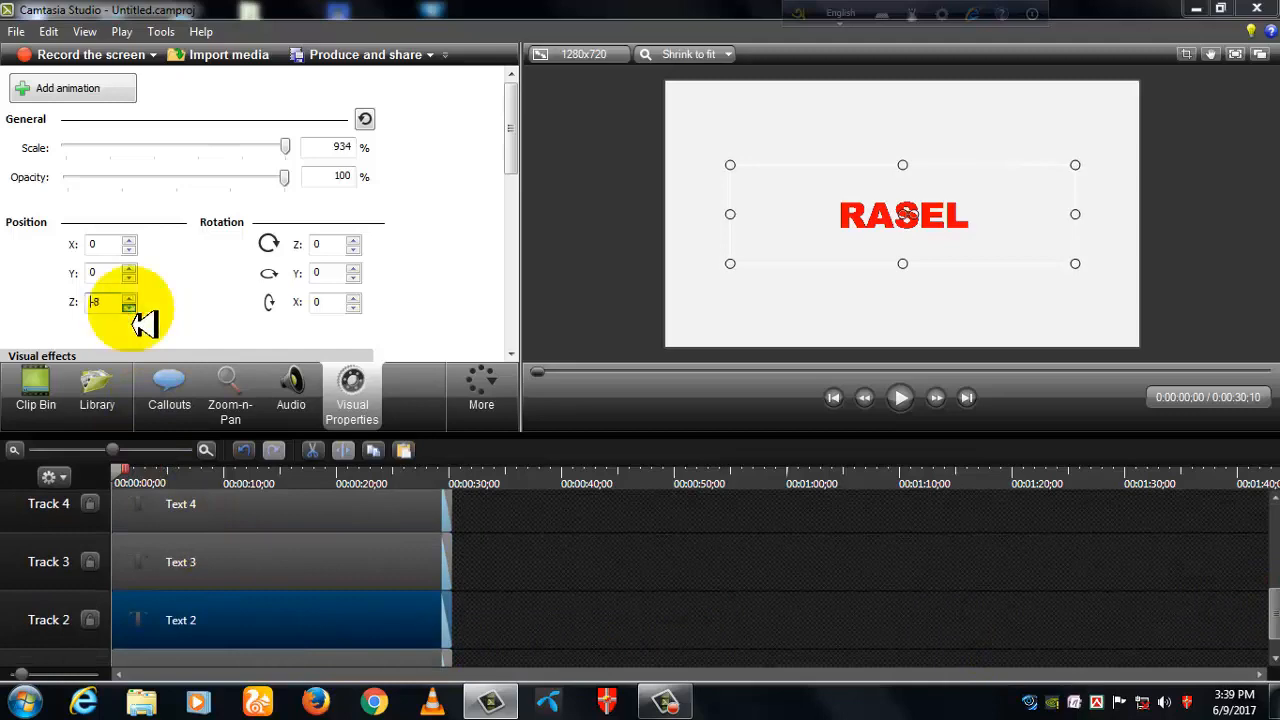
left_click(130, 308)
left_click(130, 308)
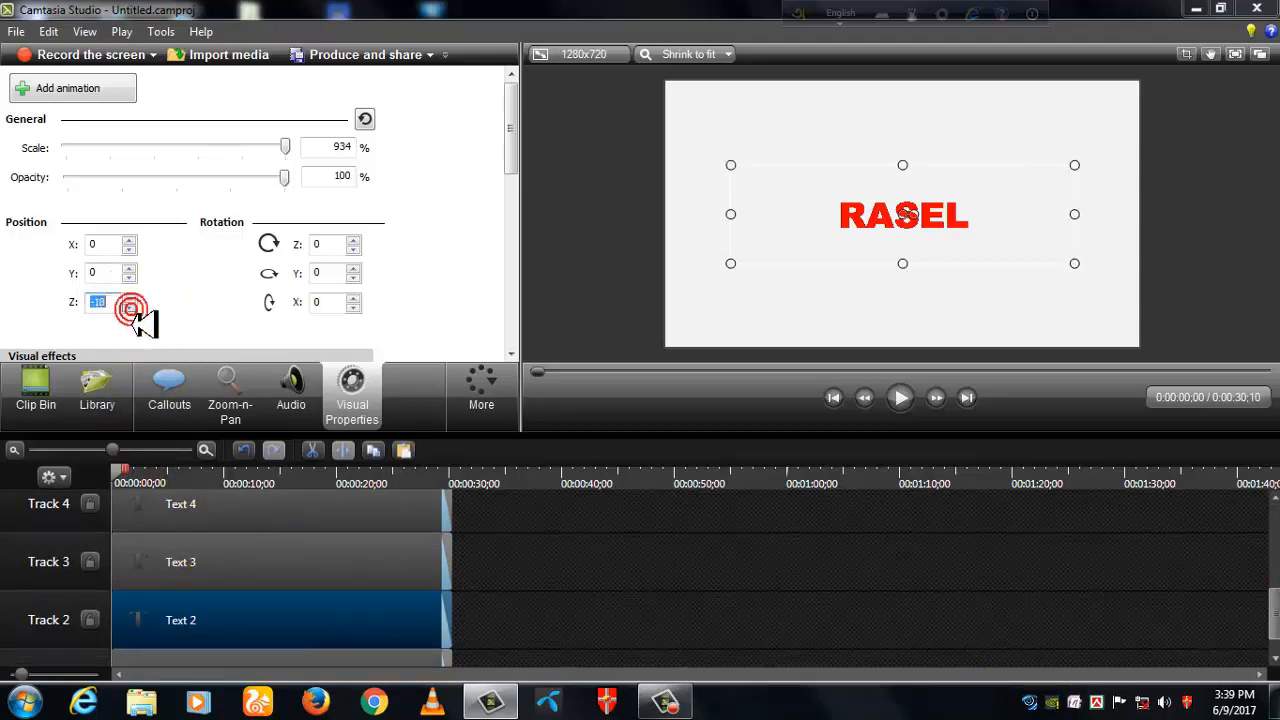
- Set the Z position of the text clip on Track 1 to -21
scroll(1275, 640, "down", 1)
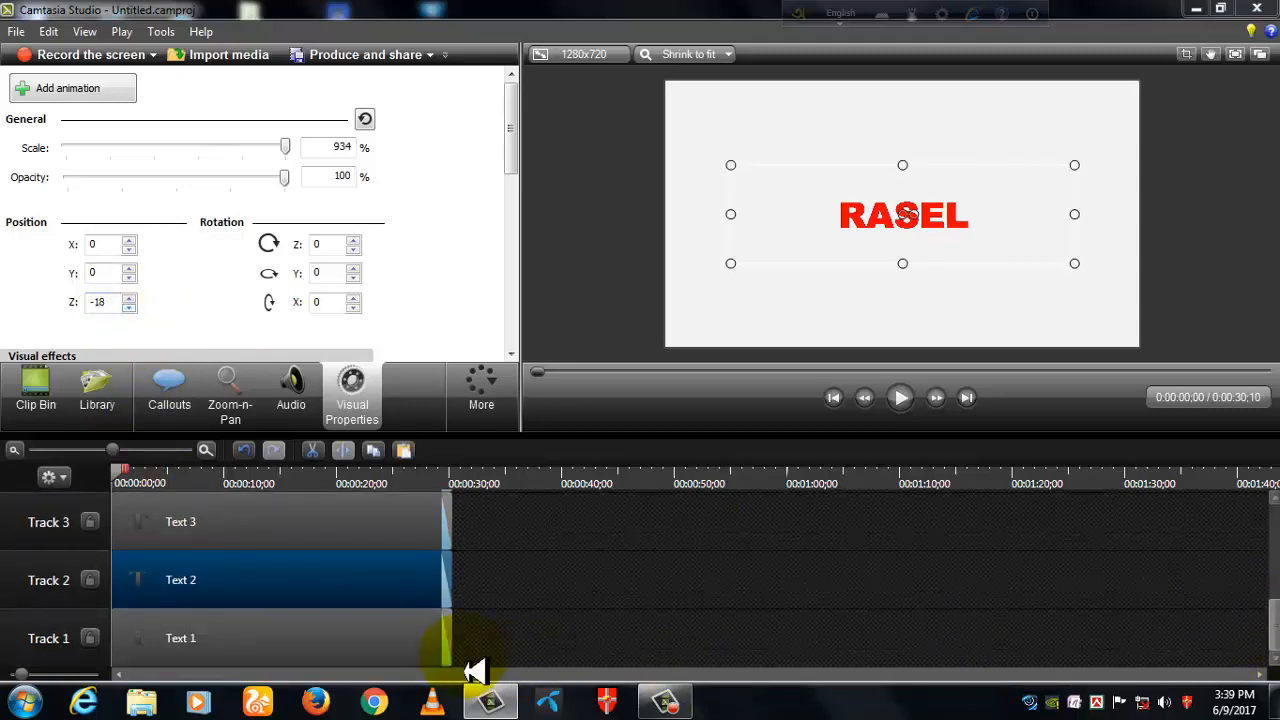
left_click(366, 648)
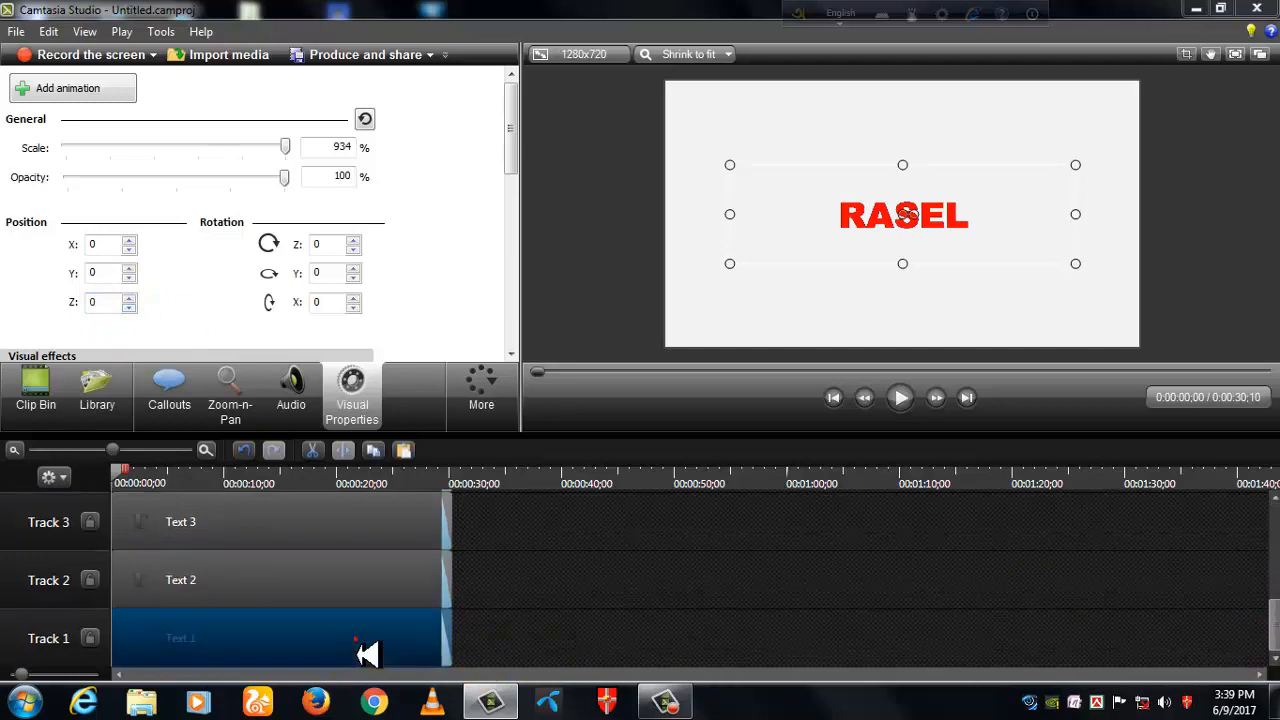
left_click(130, 308)
left_click(130, 308)
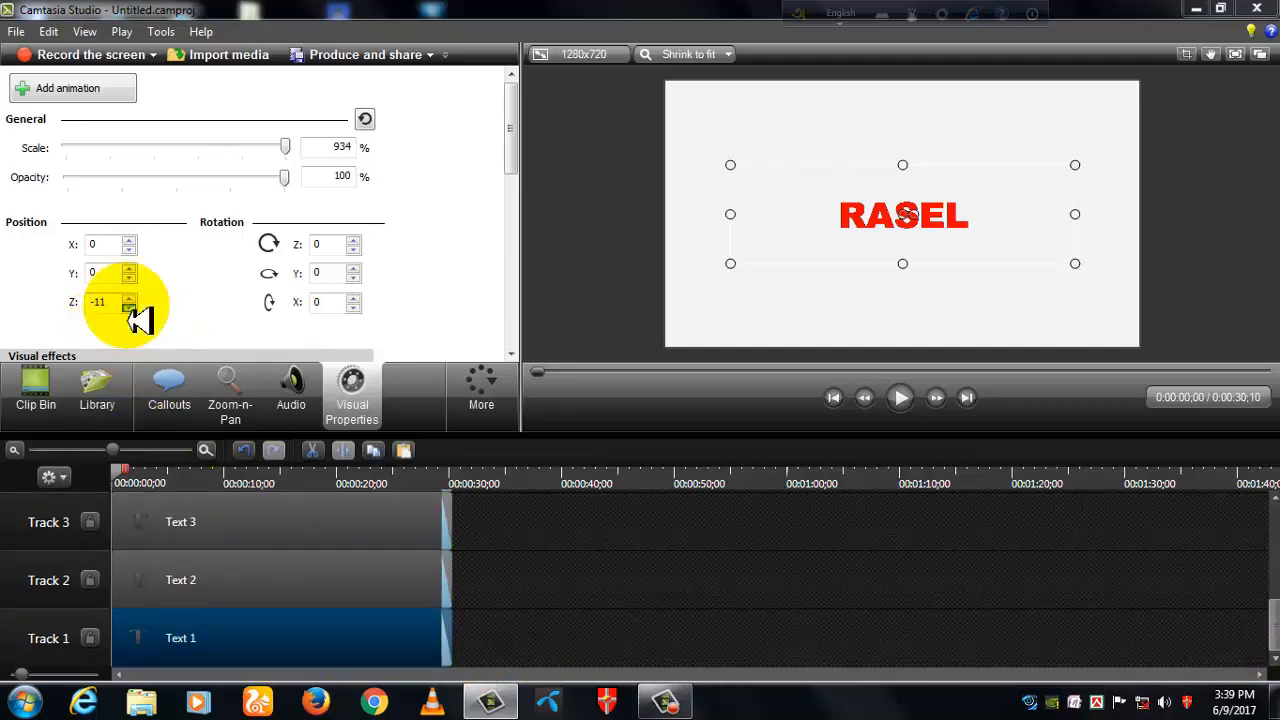
left_click(130, 308)
left_click(130, 308)
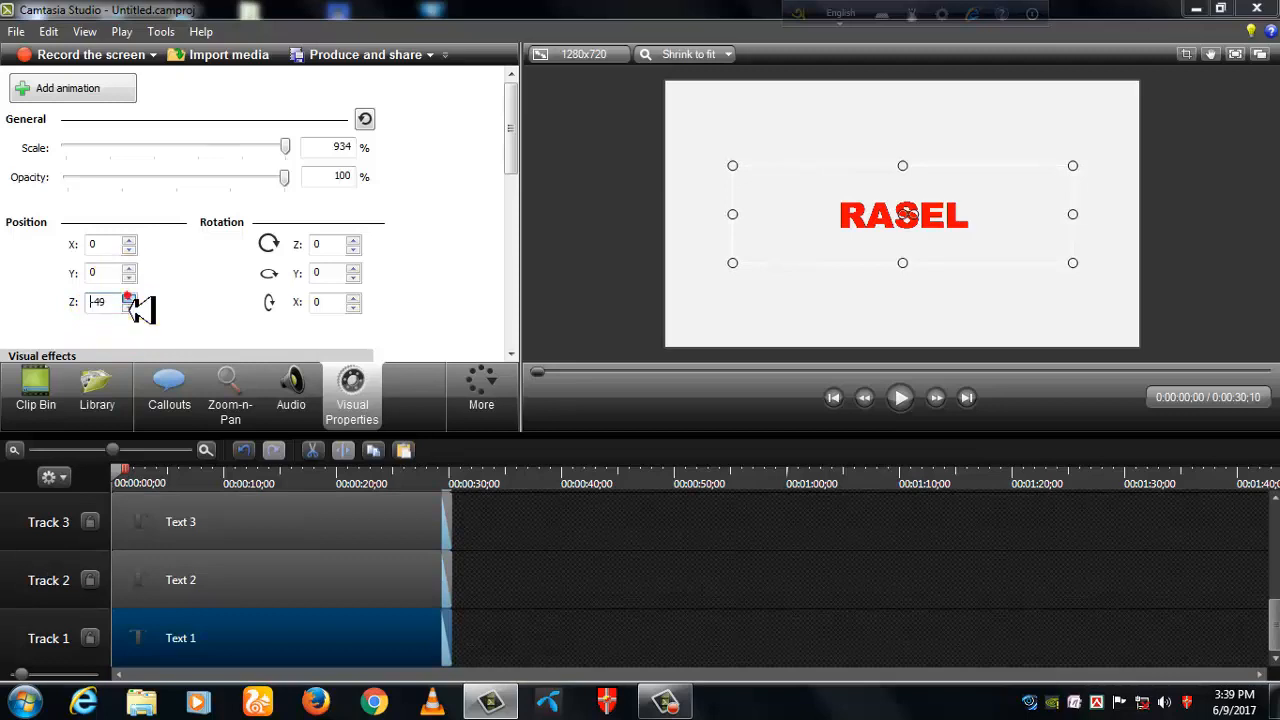
left_click(131, 308)
left_click(130, 300)
left_click(130, 300)
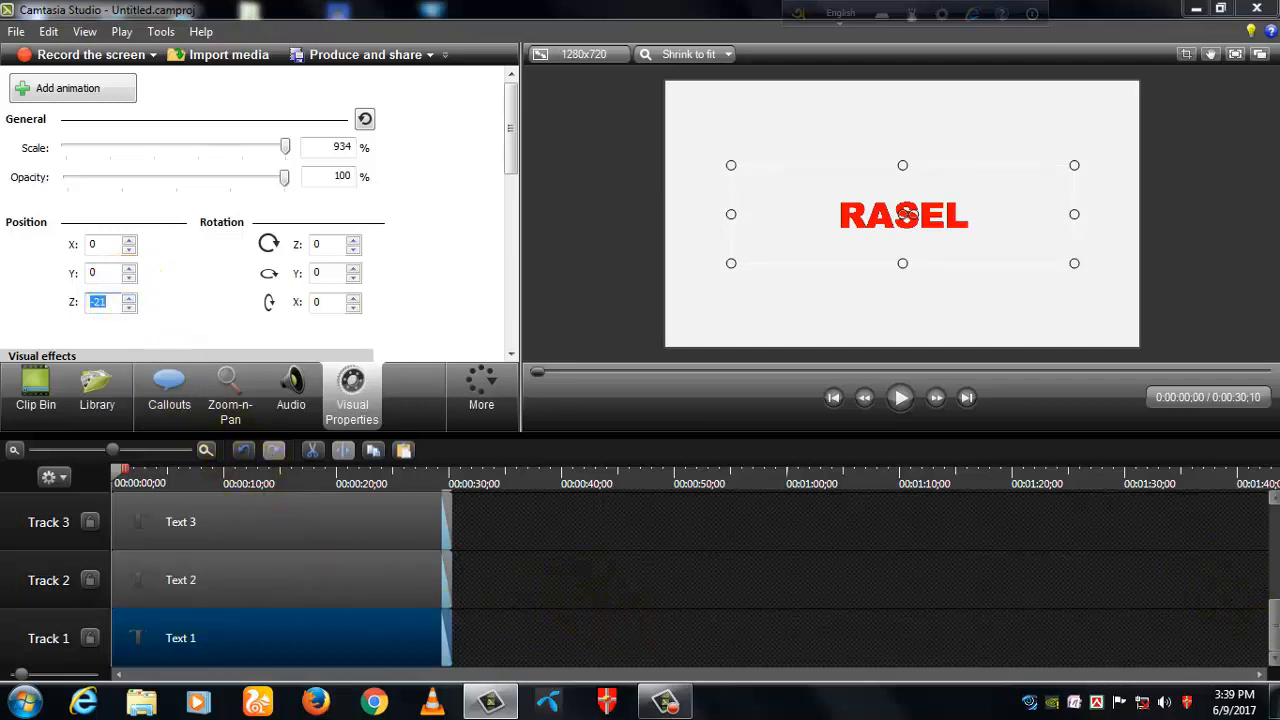
- Select all eight text clips on the timeline and combine them into one group
left_click_drag(1275, 631, 1274, 525)
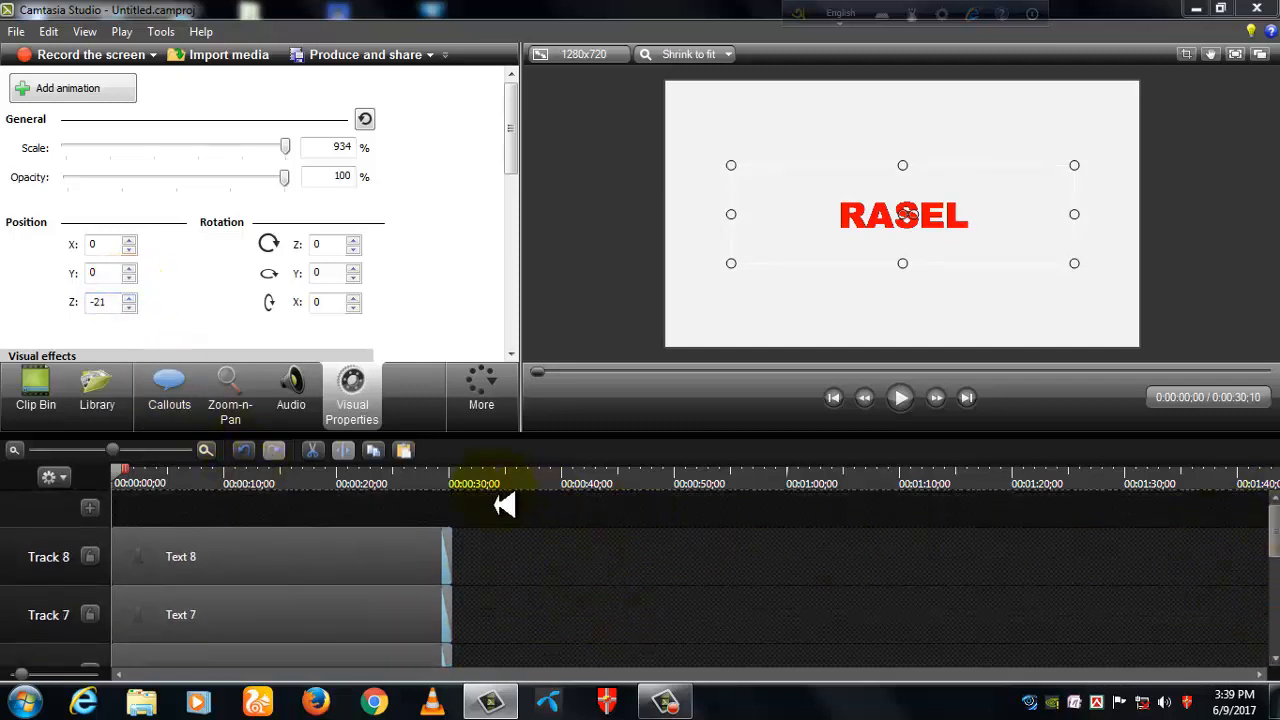
left_click_drag(483, 494, 120, 688)
right_click(243, 565)
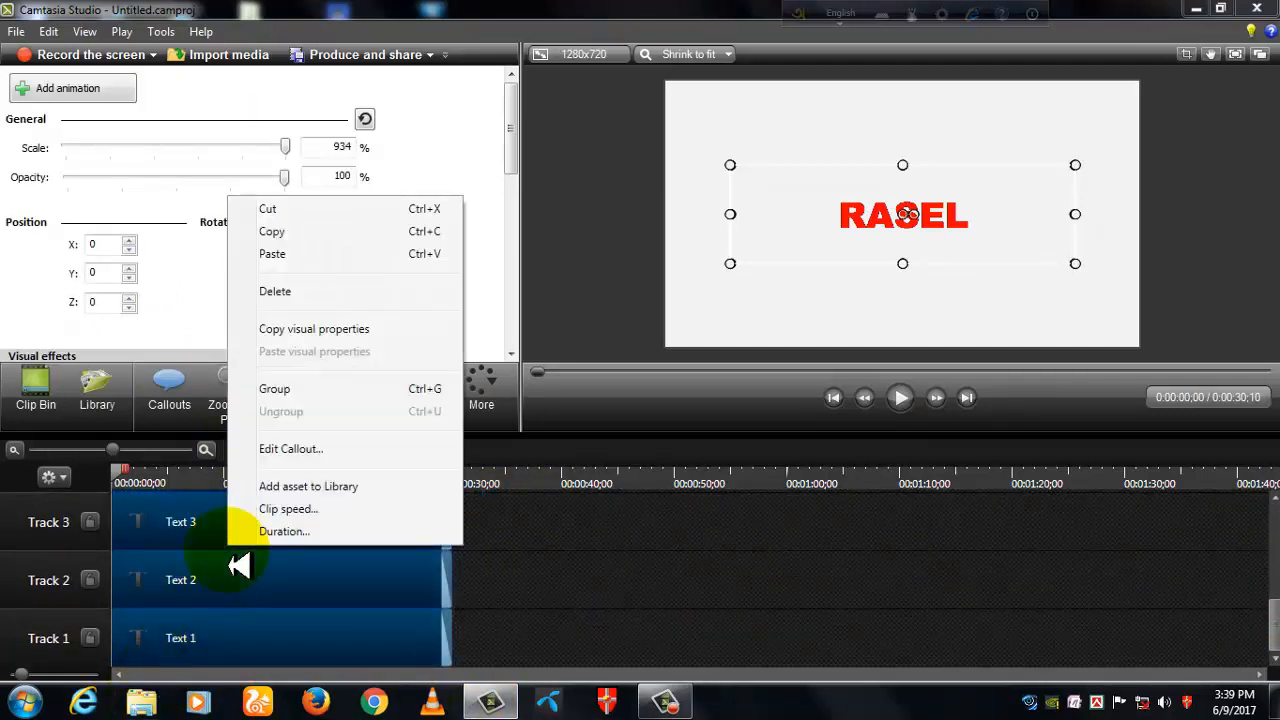
left_click(284, 390)
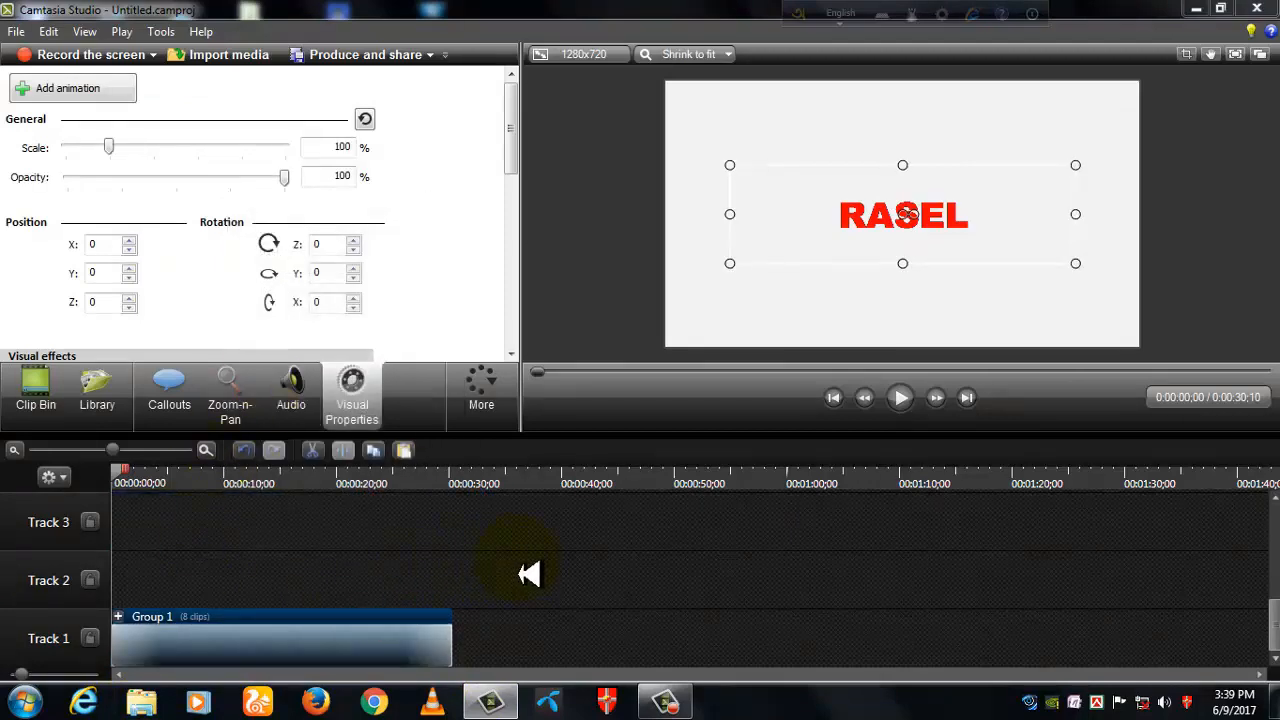
- Add an animation at the start of the group and raise its Z position to the maximum of 2000
left_click(86, 90)
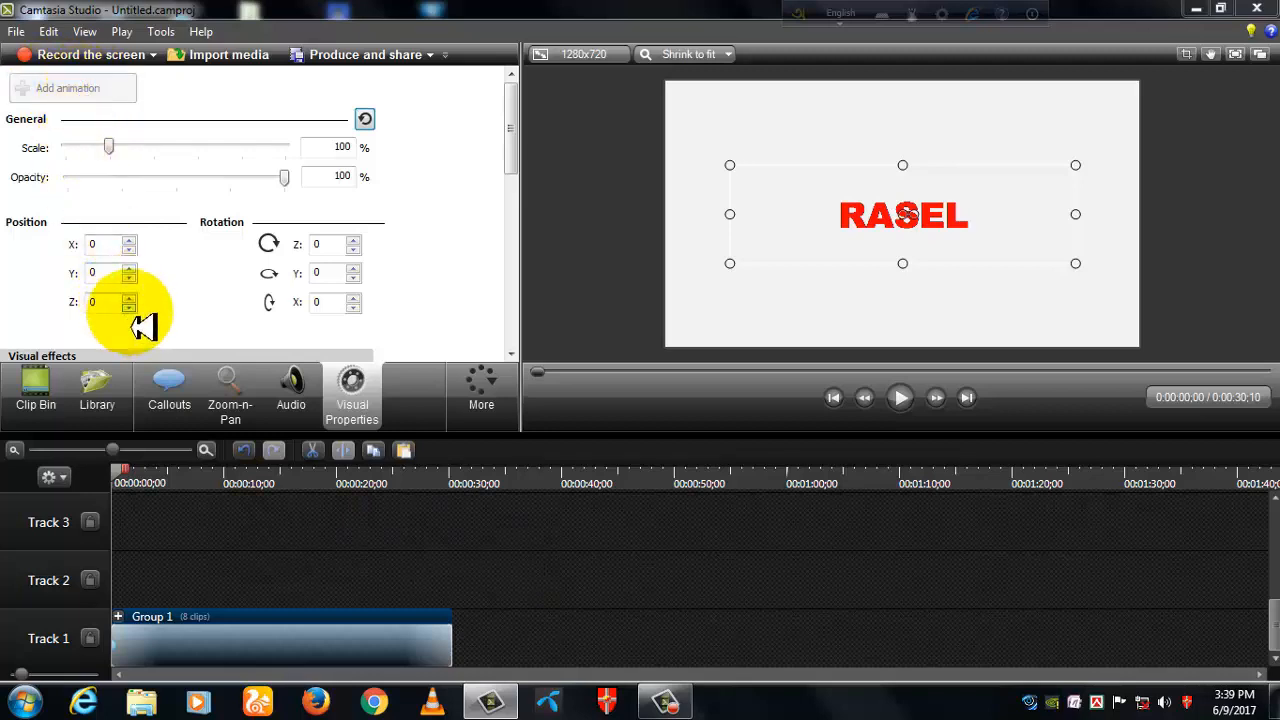
left_click(129, 297)
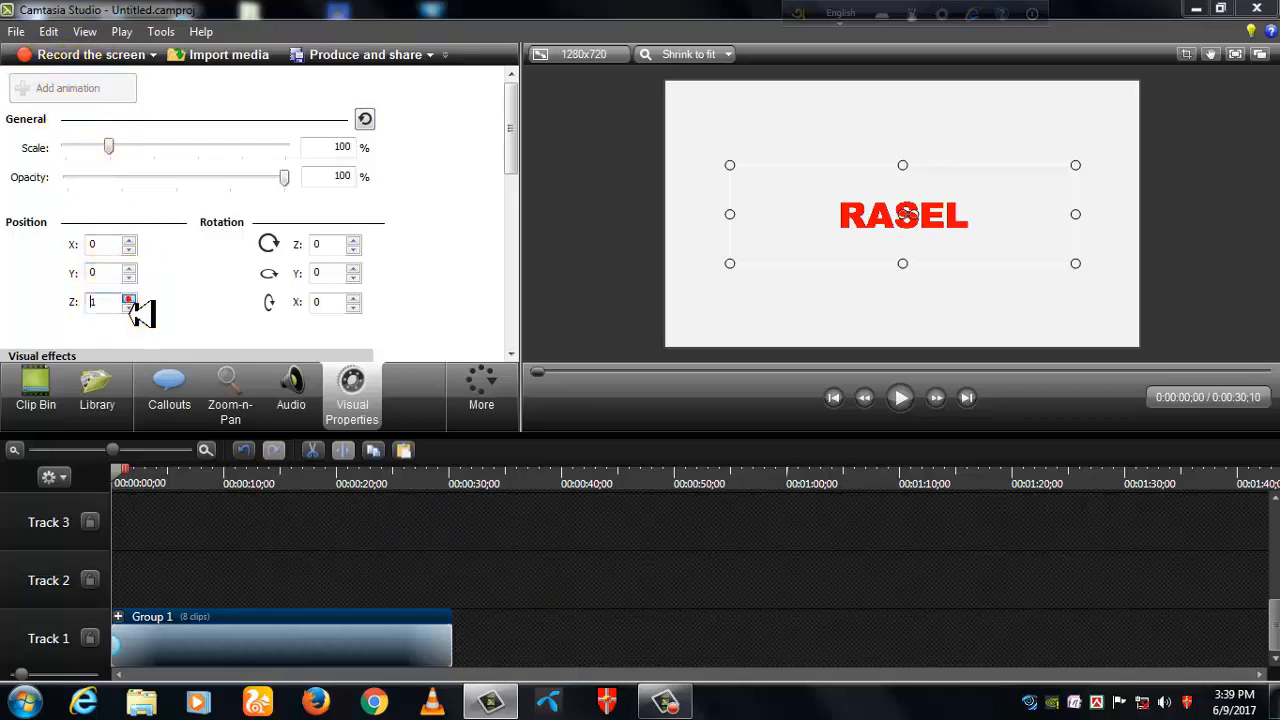
left_click(129, 297)
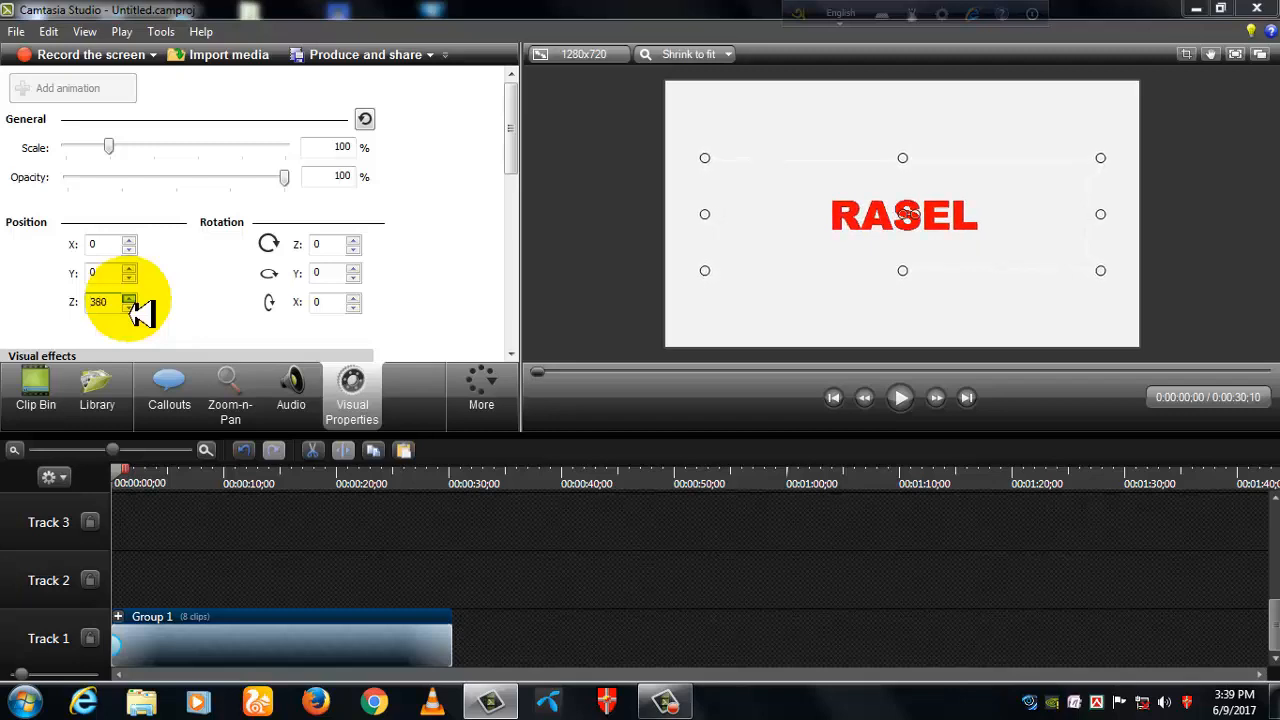
left_click(129, 297)
left_click(129, 298)
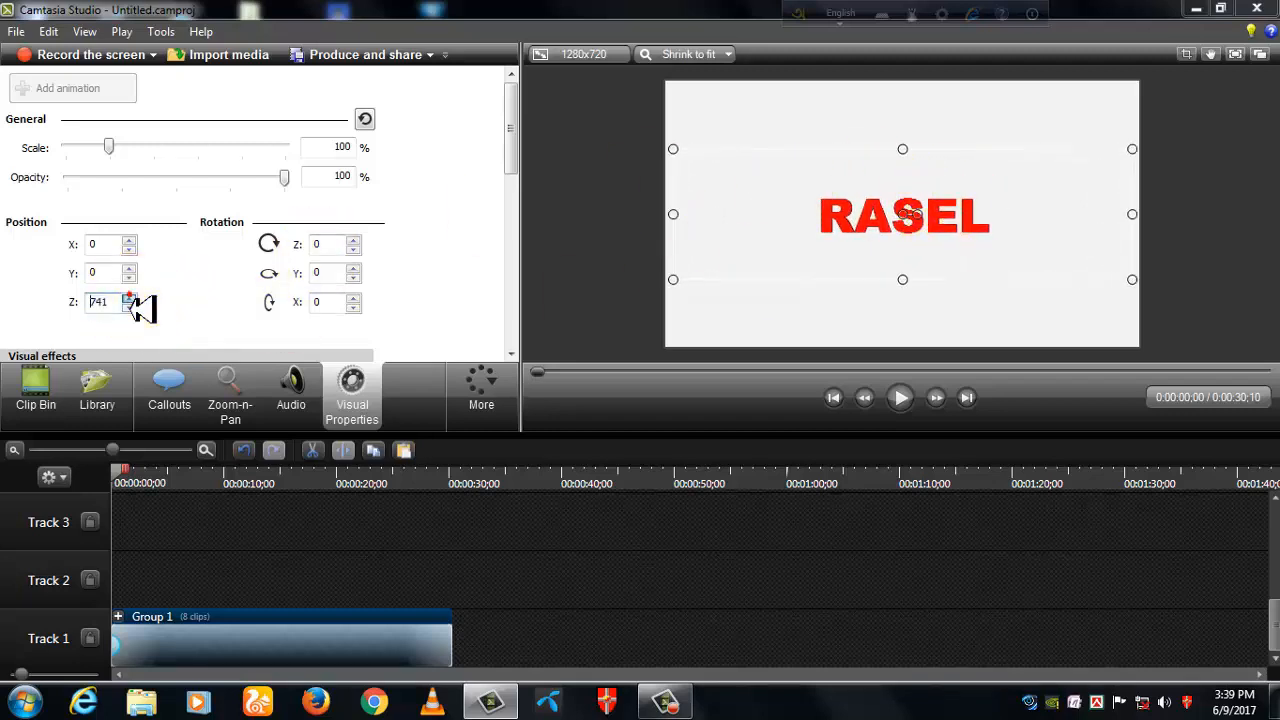
left_click(130, 298)
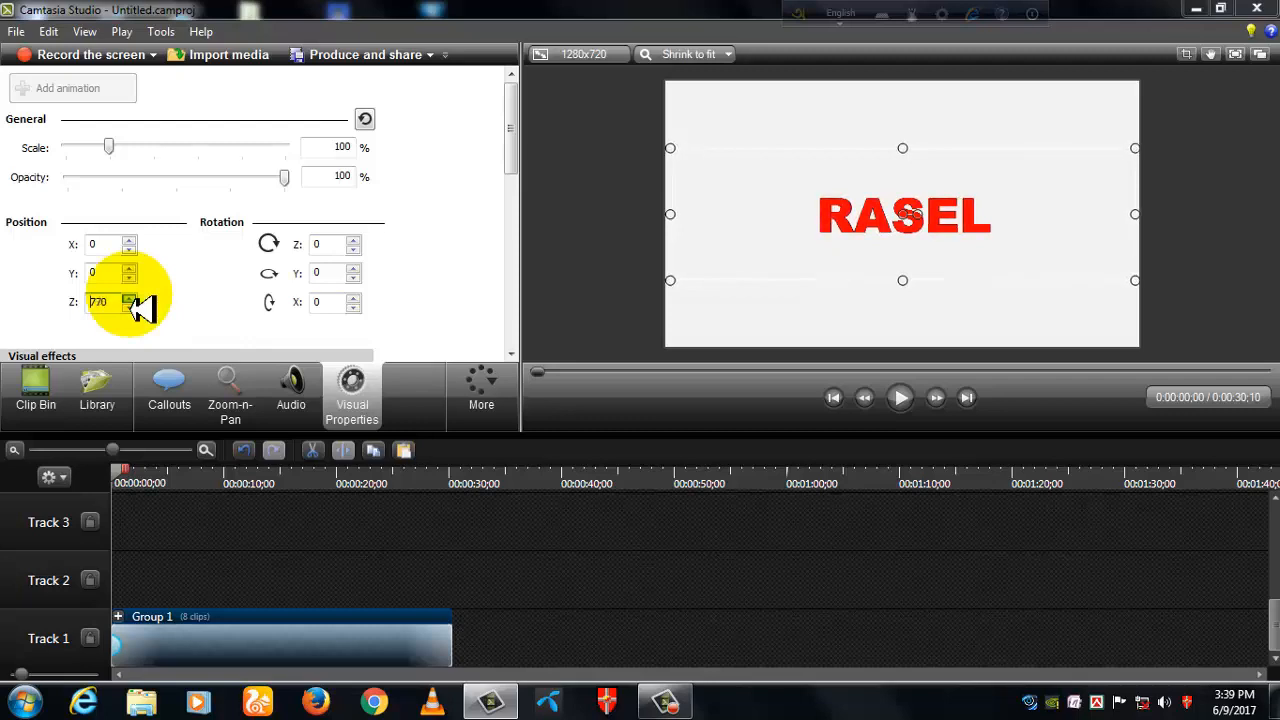
left_click(129, 297)
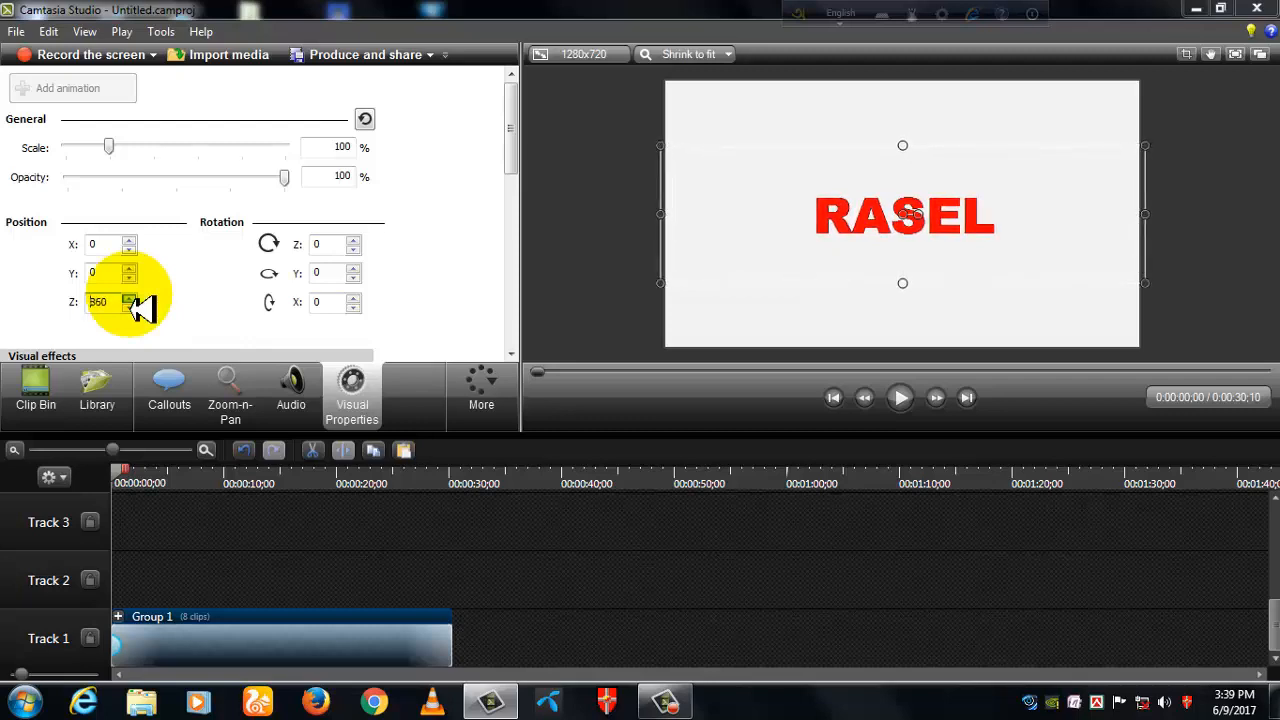
left_click_drag(130, 299, 130, 299)
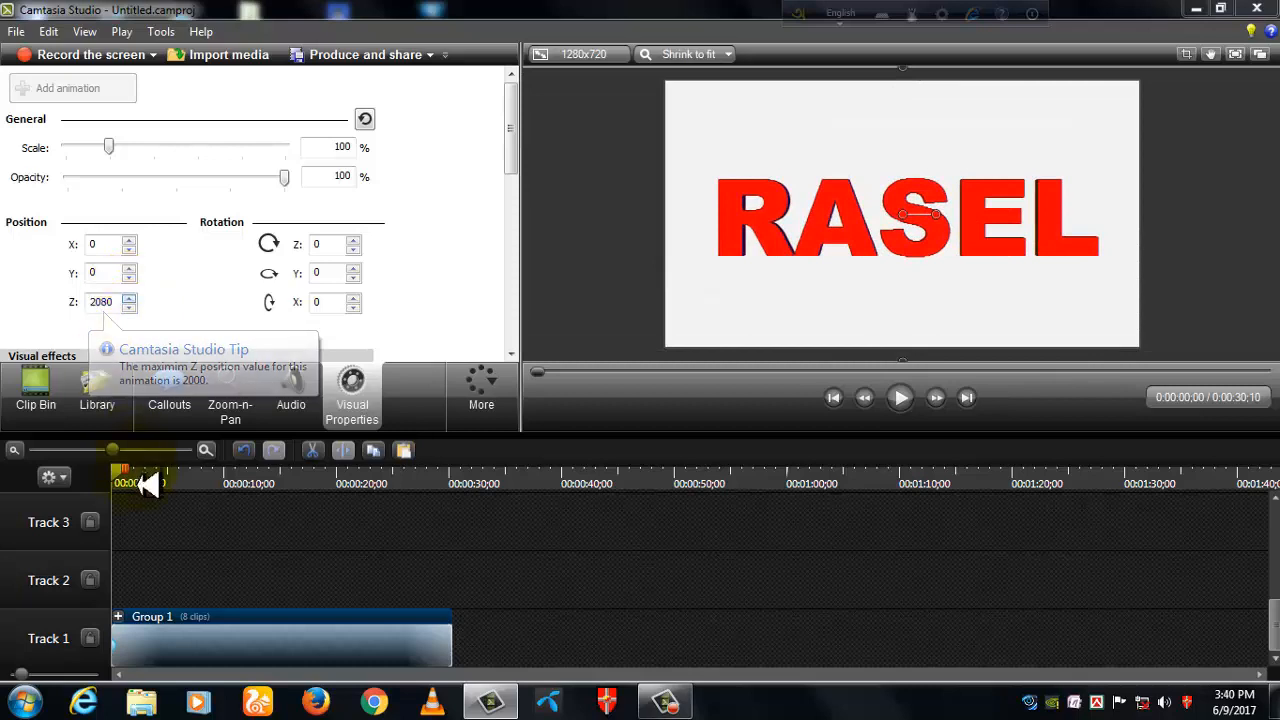
- Add a second animation to the group at 0:00:01;05 and set its X rotation to -40
mouse_move(123, 484)
left_mouse_down()
mouse_move(149, 491)
mouse_move(137, 505)
left_mouse_up()
left_click(30, 95)
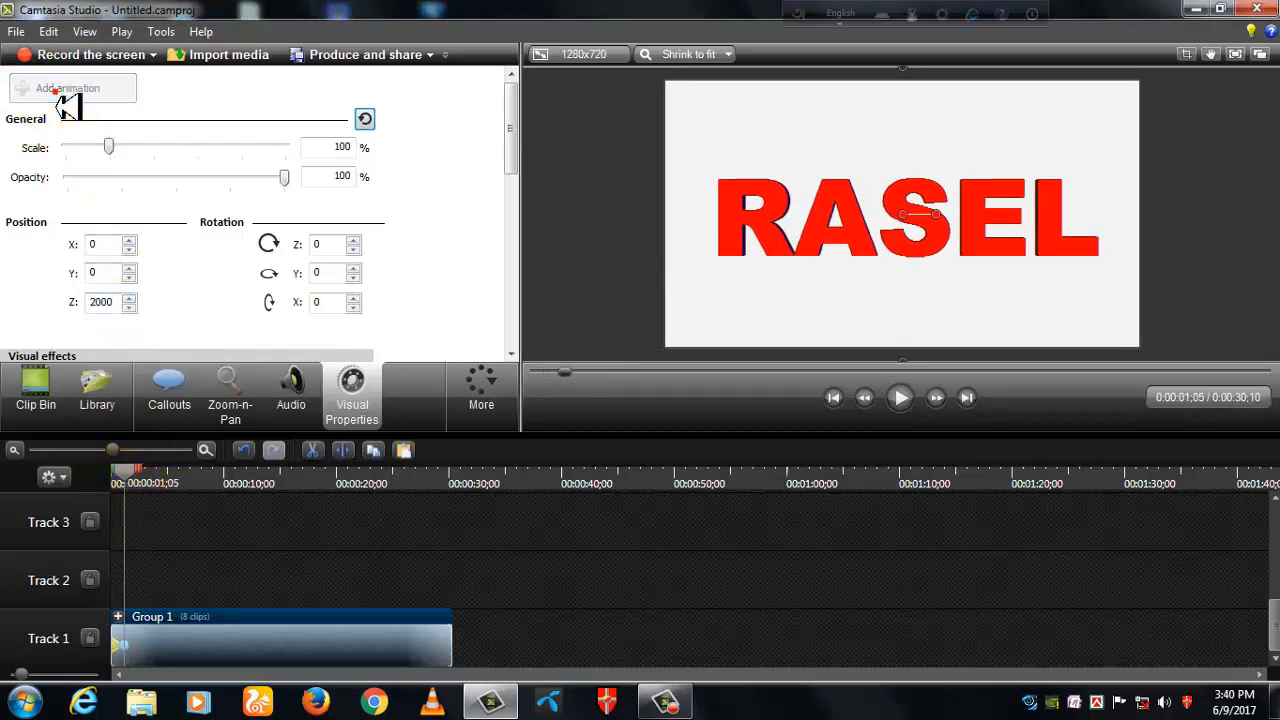
left_click(353, 306)
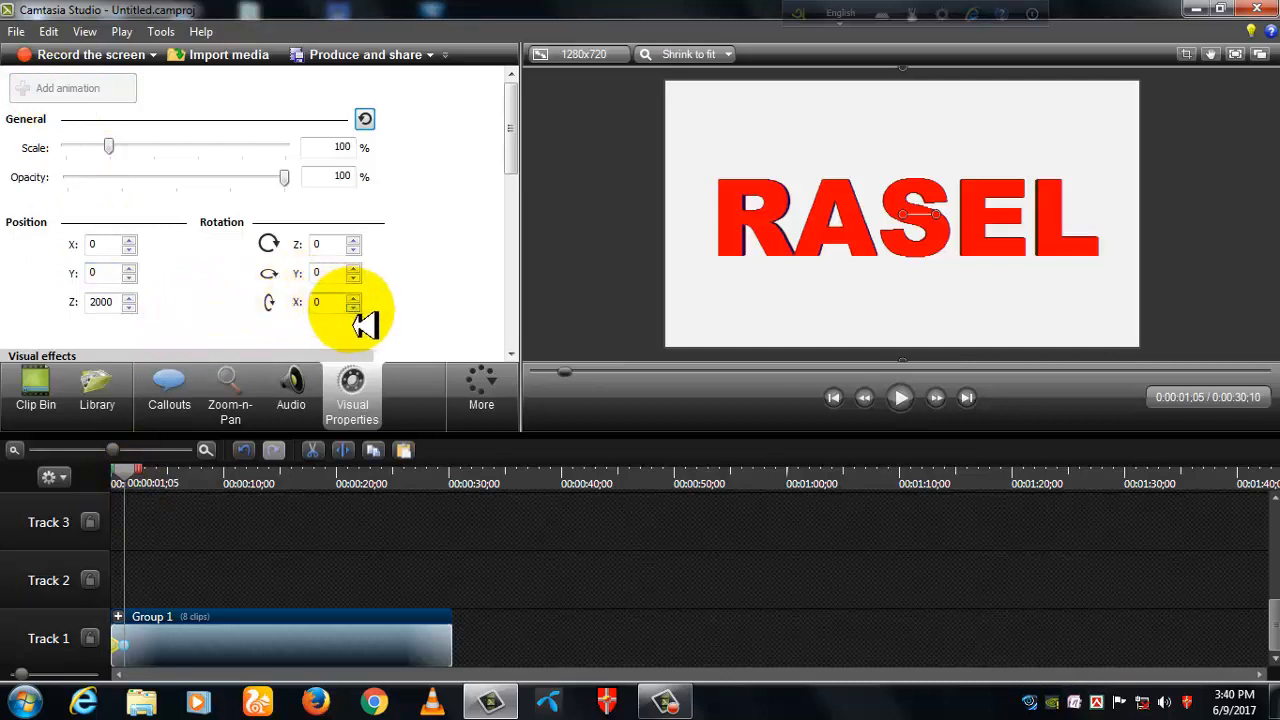
left_click(353, 307)
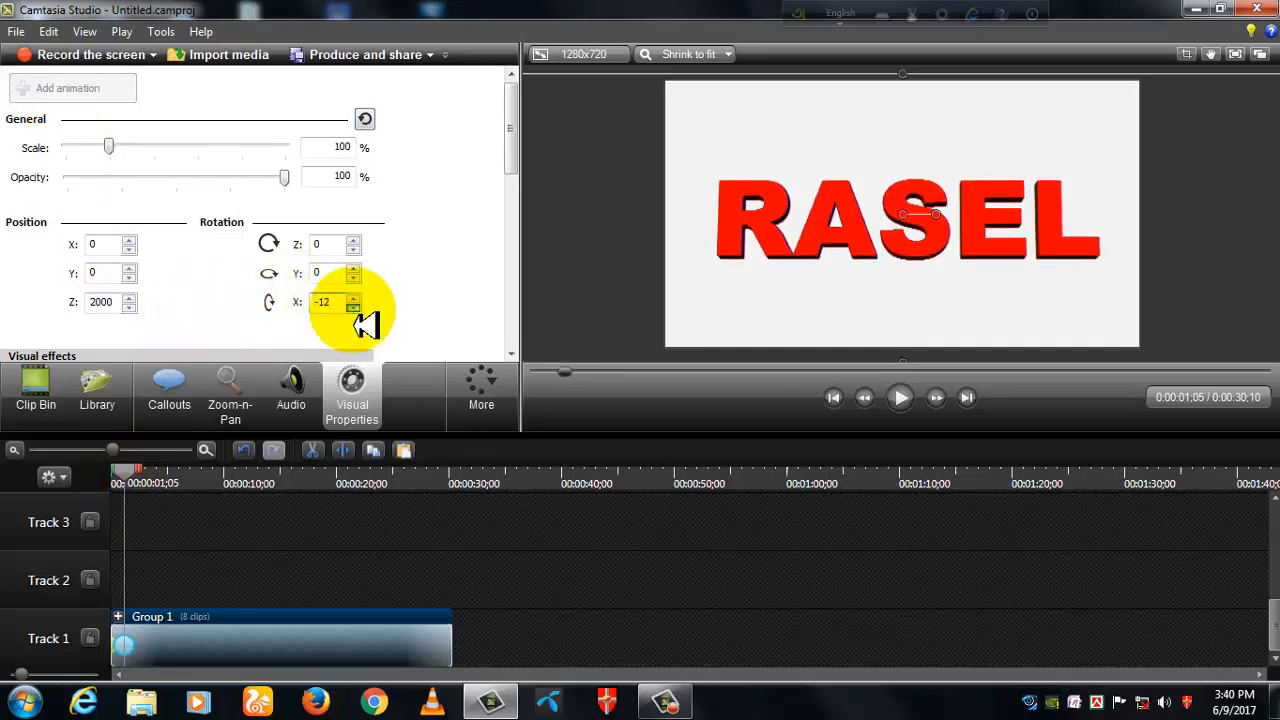
left_click(353, 307)
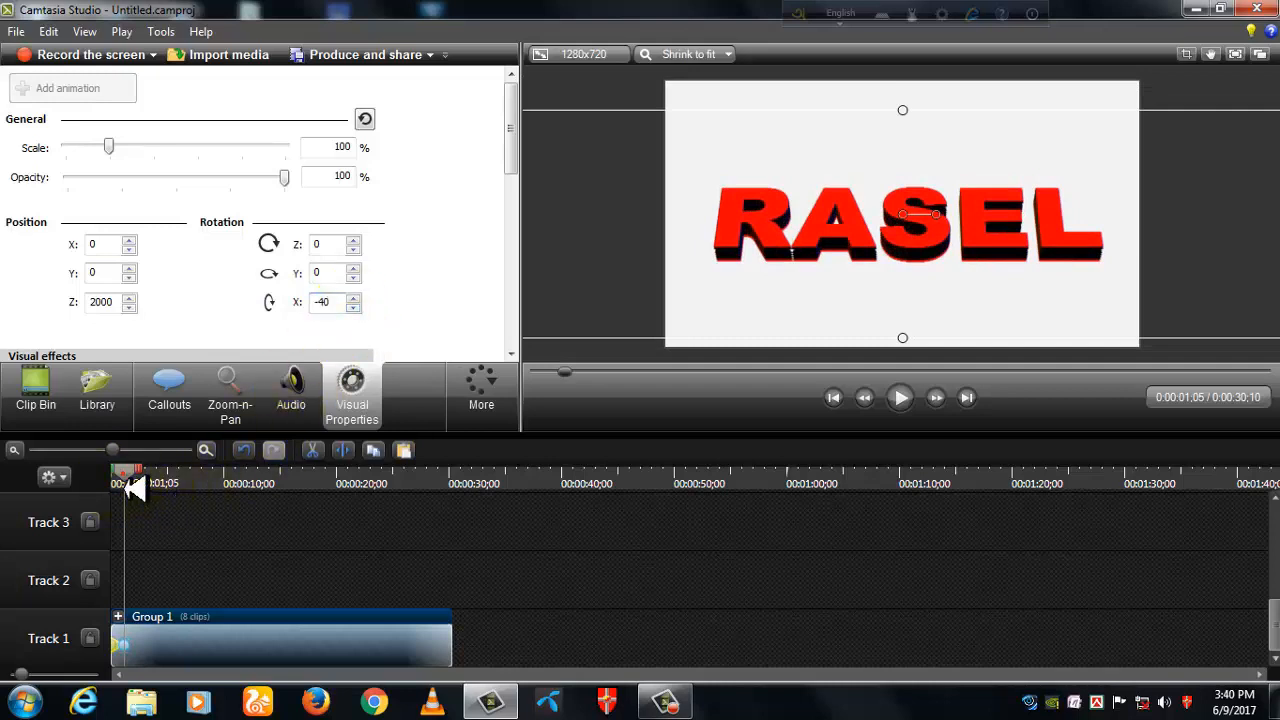
- Add another animation to the group at 0:00:02;12 and lower its Z position to -320
left_click_drag(135, 488, 147, 490)
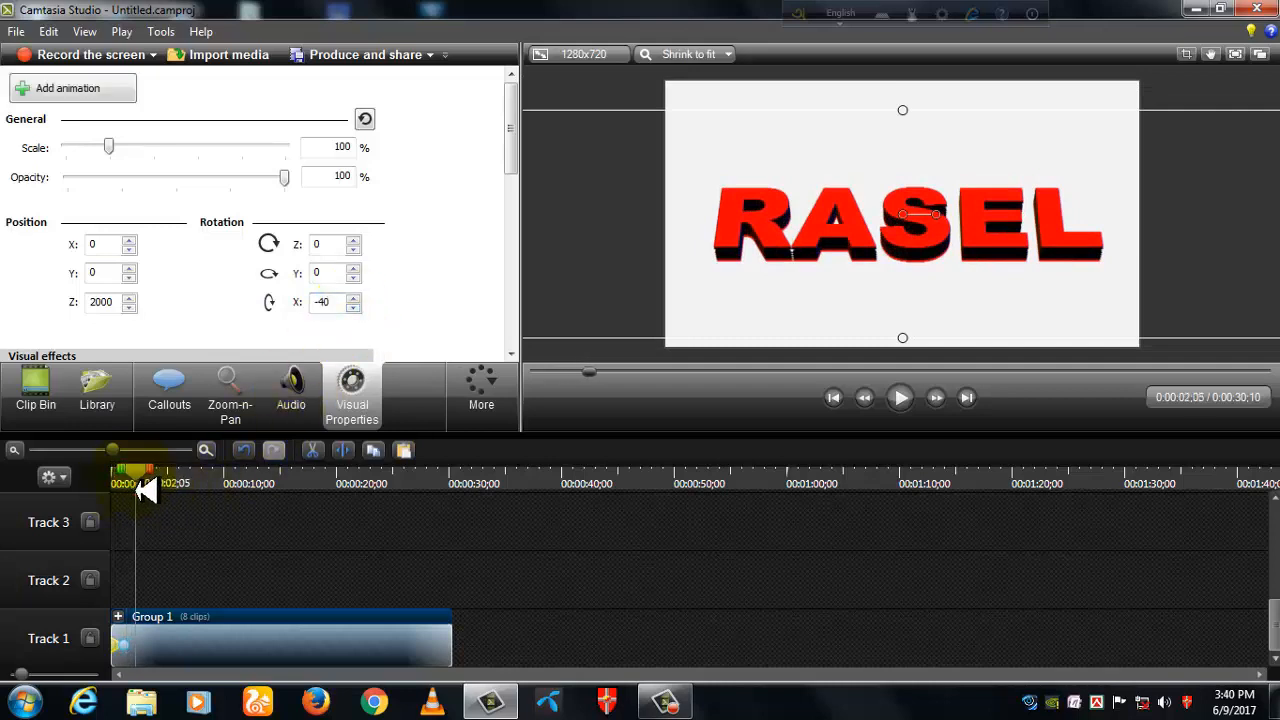
left_click(58, 95)
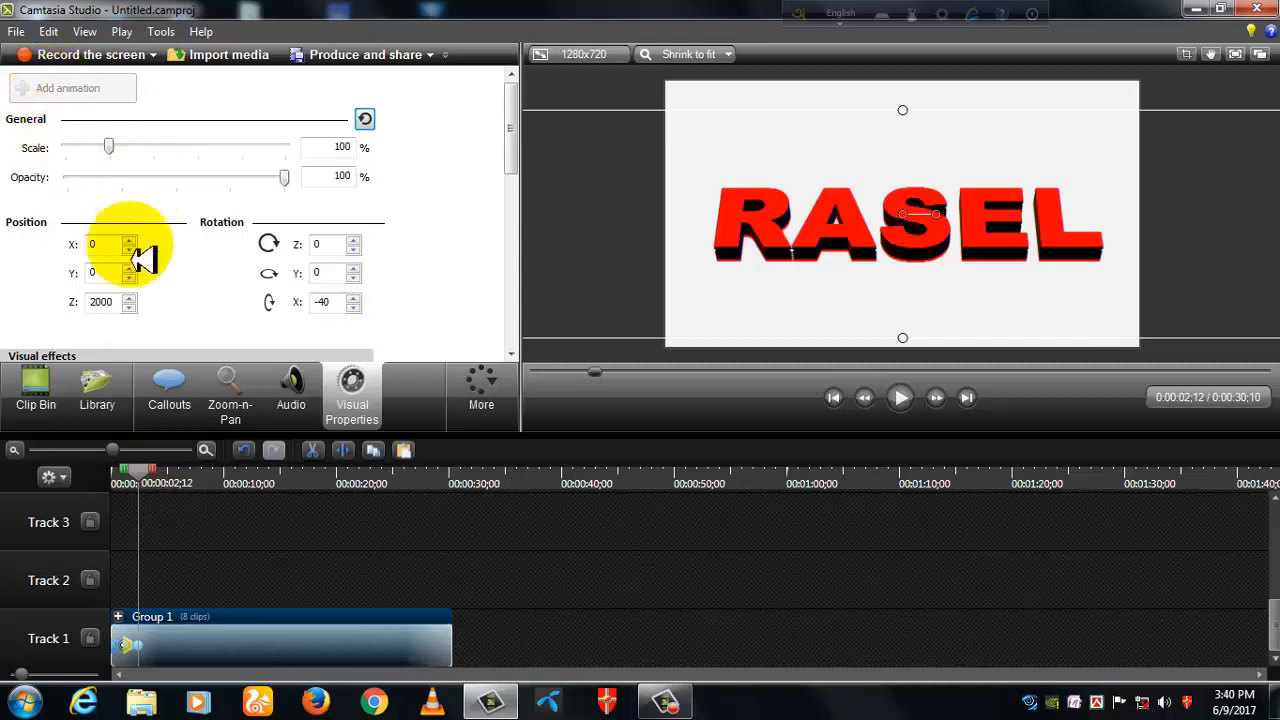
left_click(129, 307)
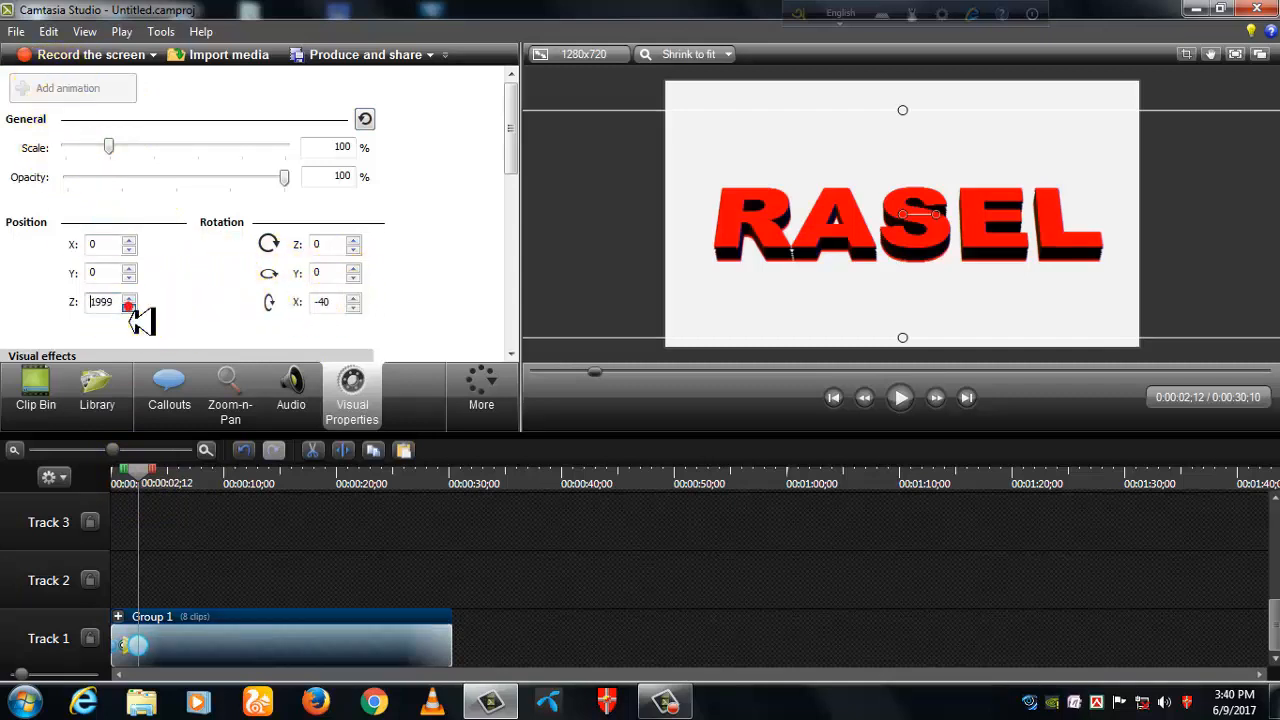
left_click_drag(129, 307, 129, 307)
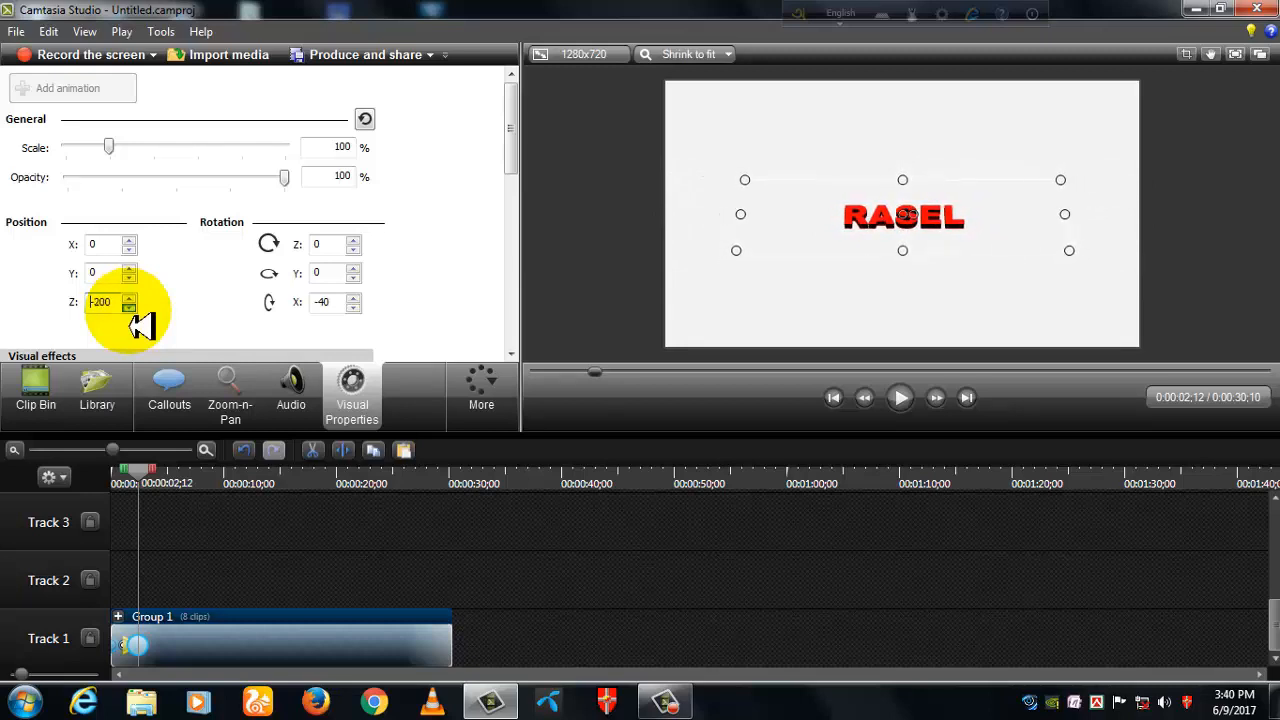
left_click_drag(129, 309, 129, 309)
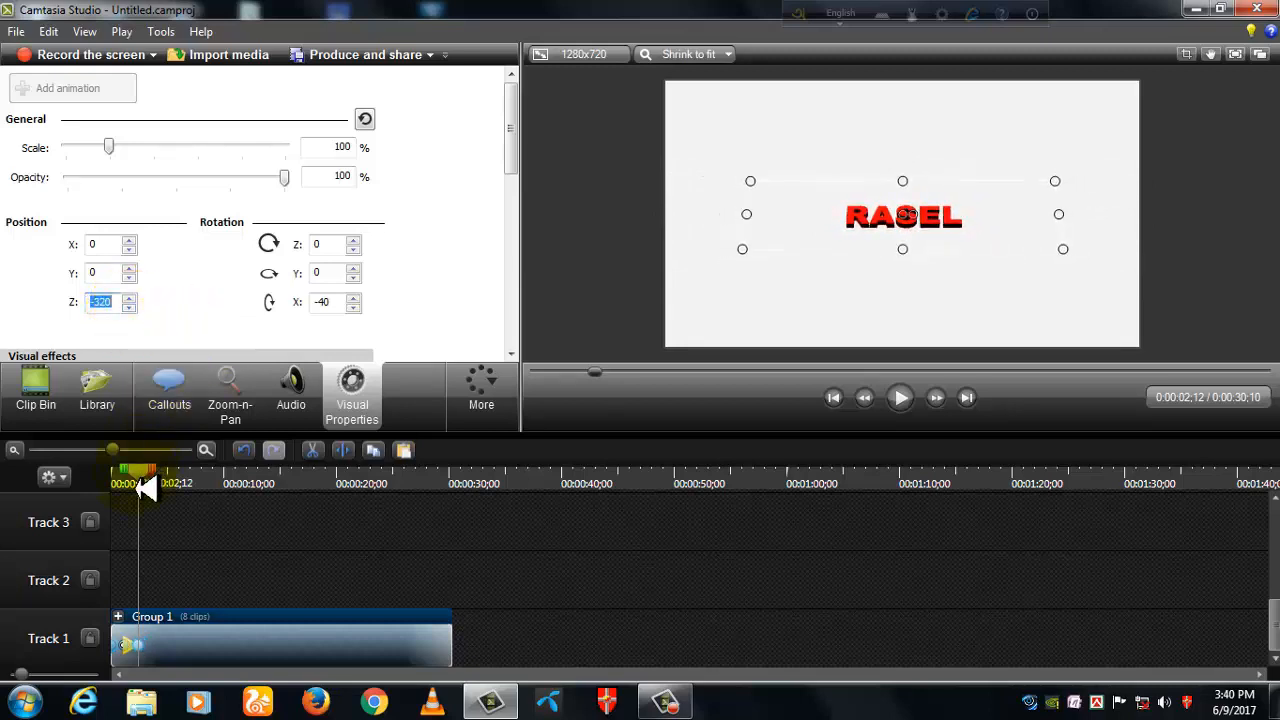
- Add an animation to the group at 0:00:04;14 and raise its Z position to 1520
left_click_drag(136, 473, 166, 491)
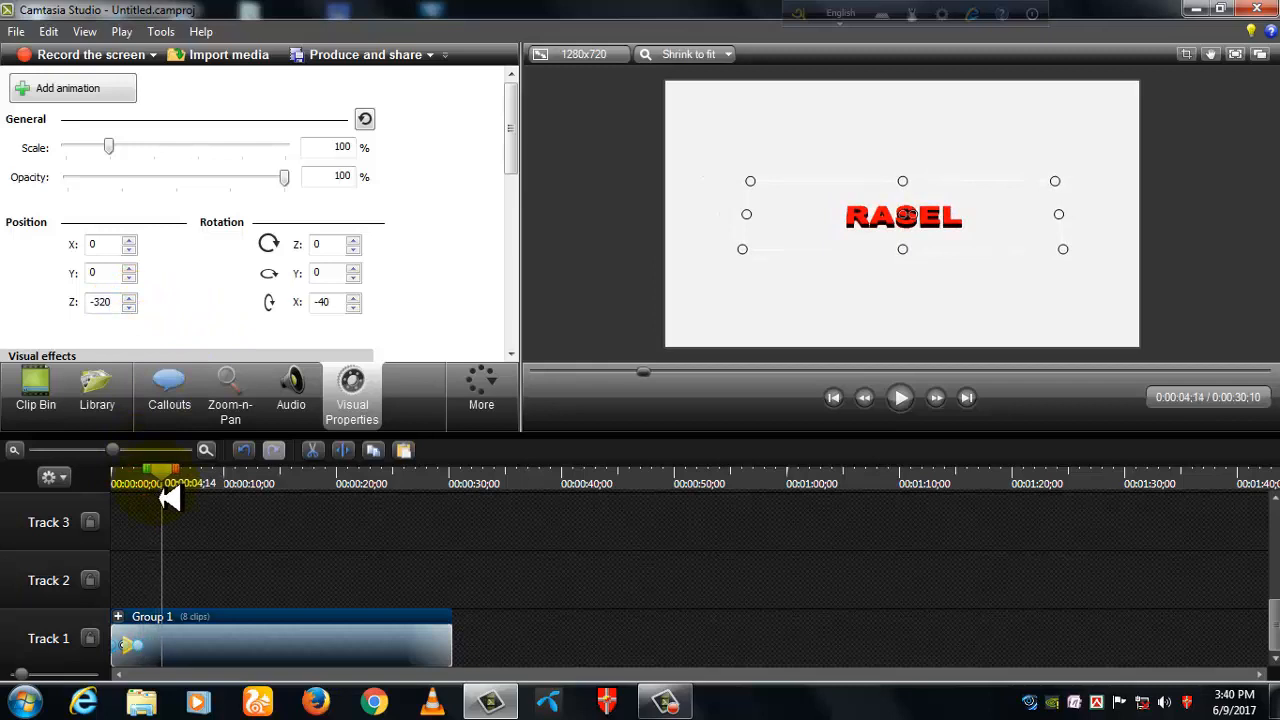
left_click(58, 89)
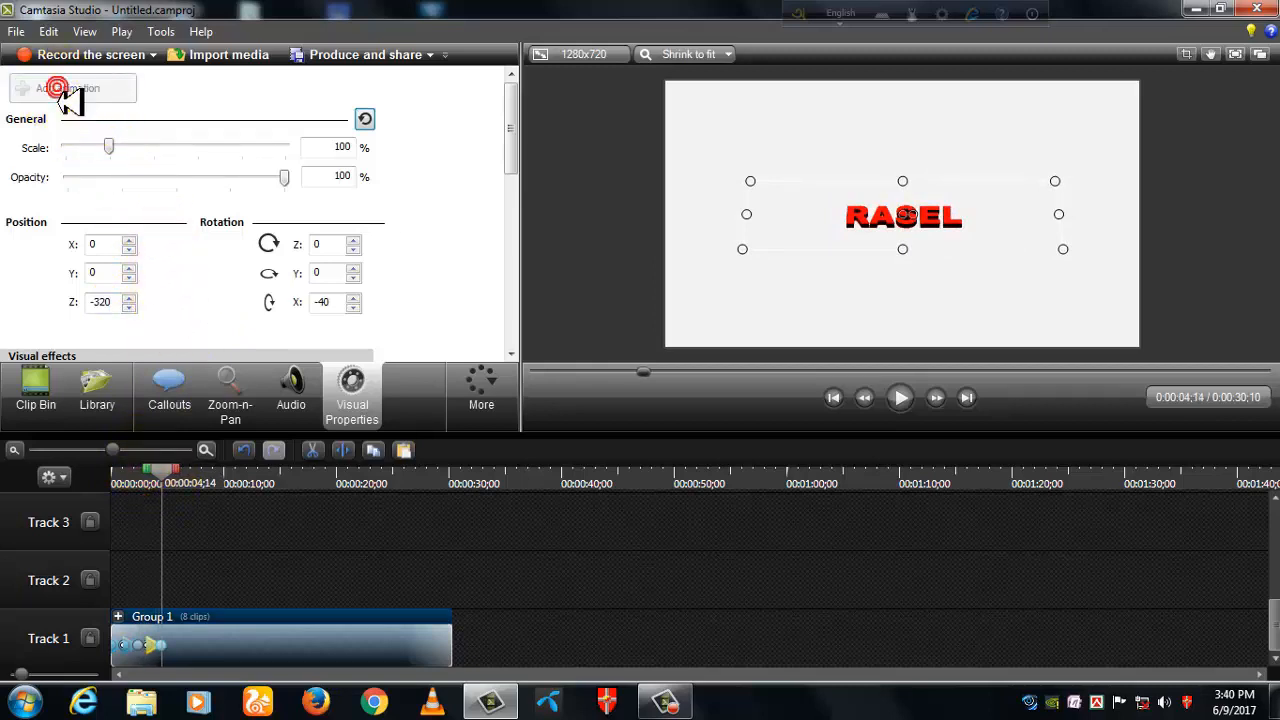
left_click(129, 298)
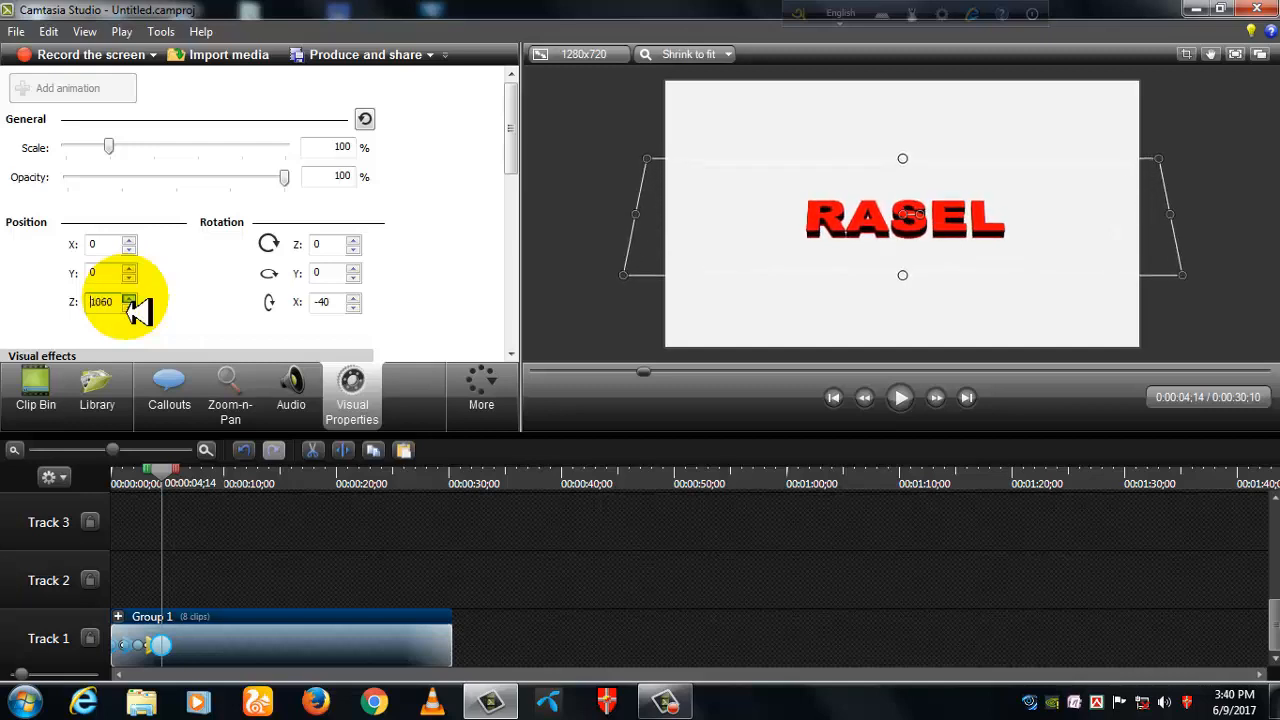
left_click(128, 298)
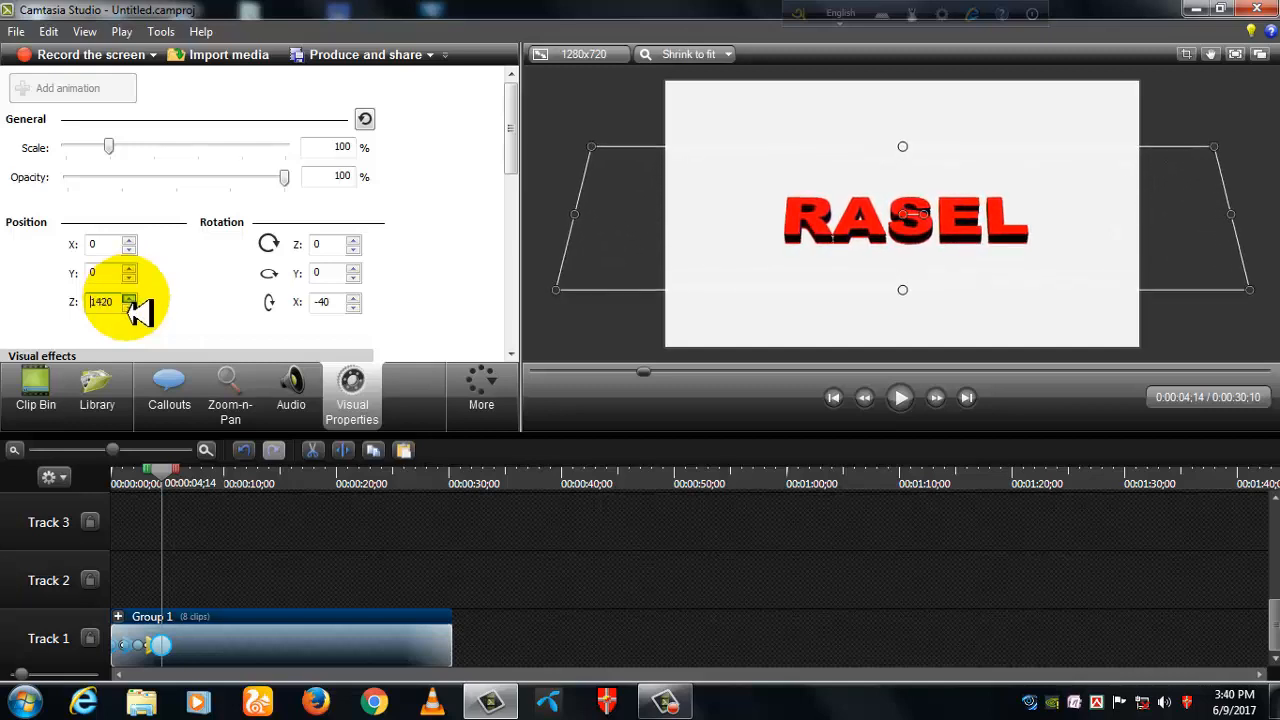
- Set the X rotation of the group's animation at 0:00:04;14 to 50
left_click(355, 309)
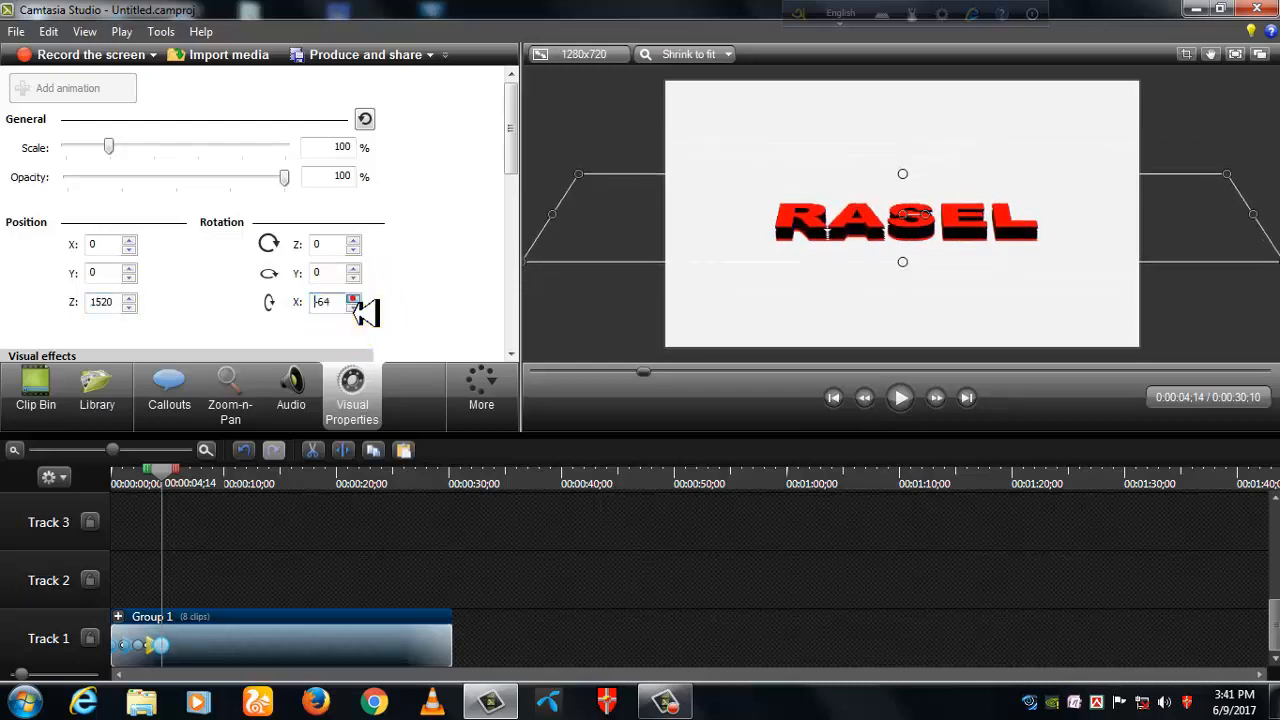
left_click(355, 307)
left_click(355, 299)
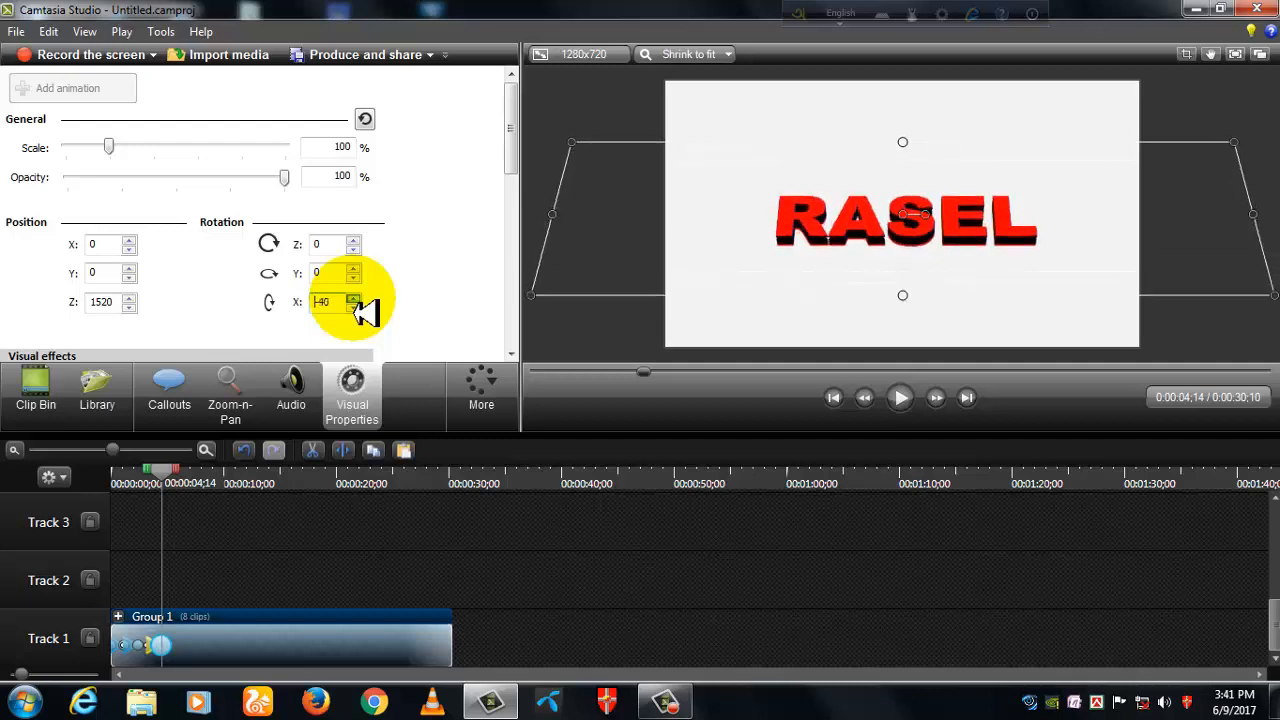
left_click(357, 300)
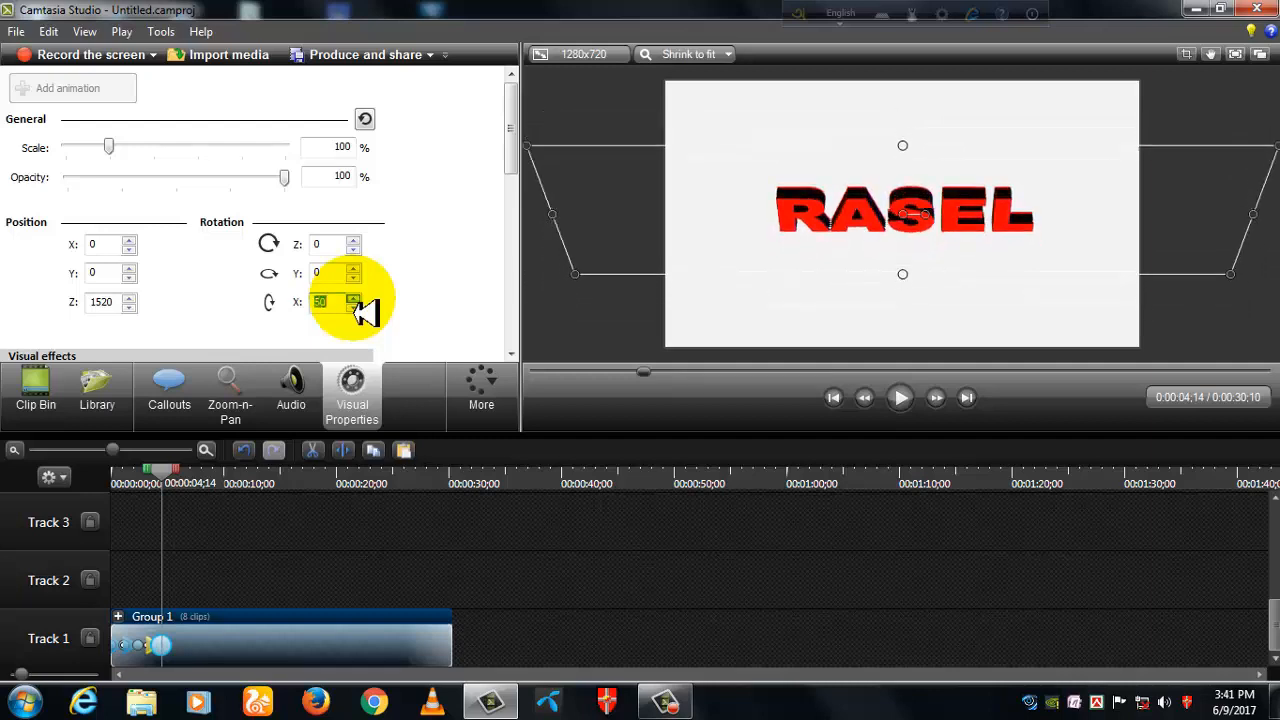
- Add an animation to the group at 0:00:06;21 and set its Y rotation to -360
left_click_drag(168, 478, 187, 483)
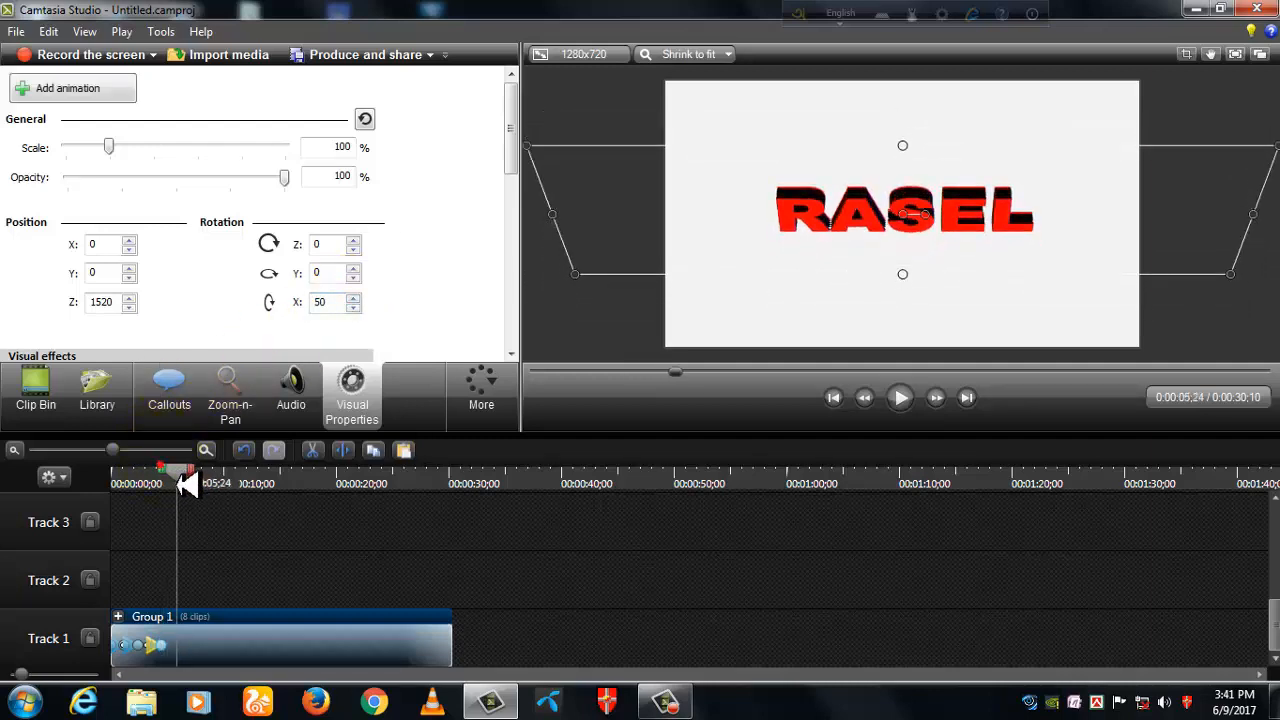
left_click(40, 88)
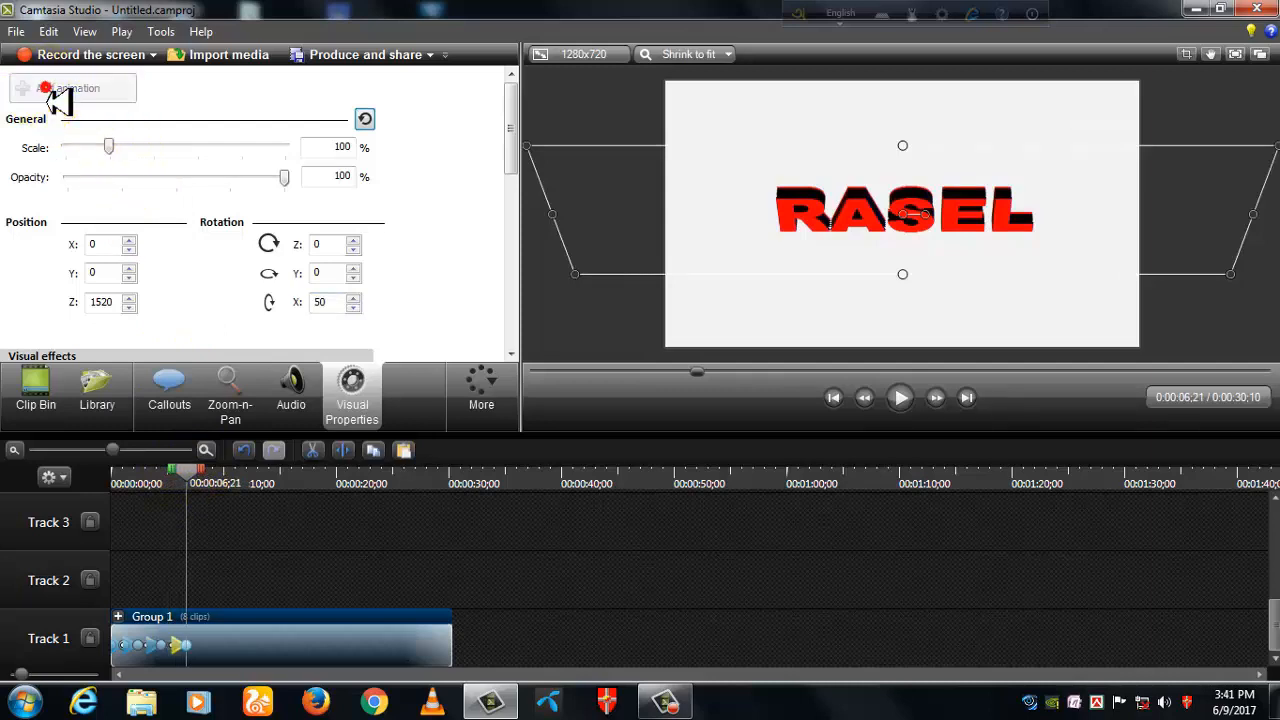
left_click(354, 279)
left_click(354, 279)
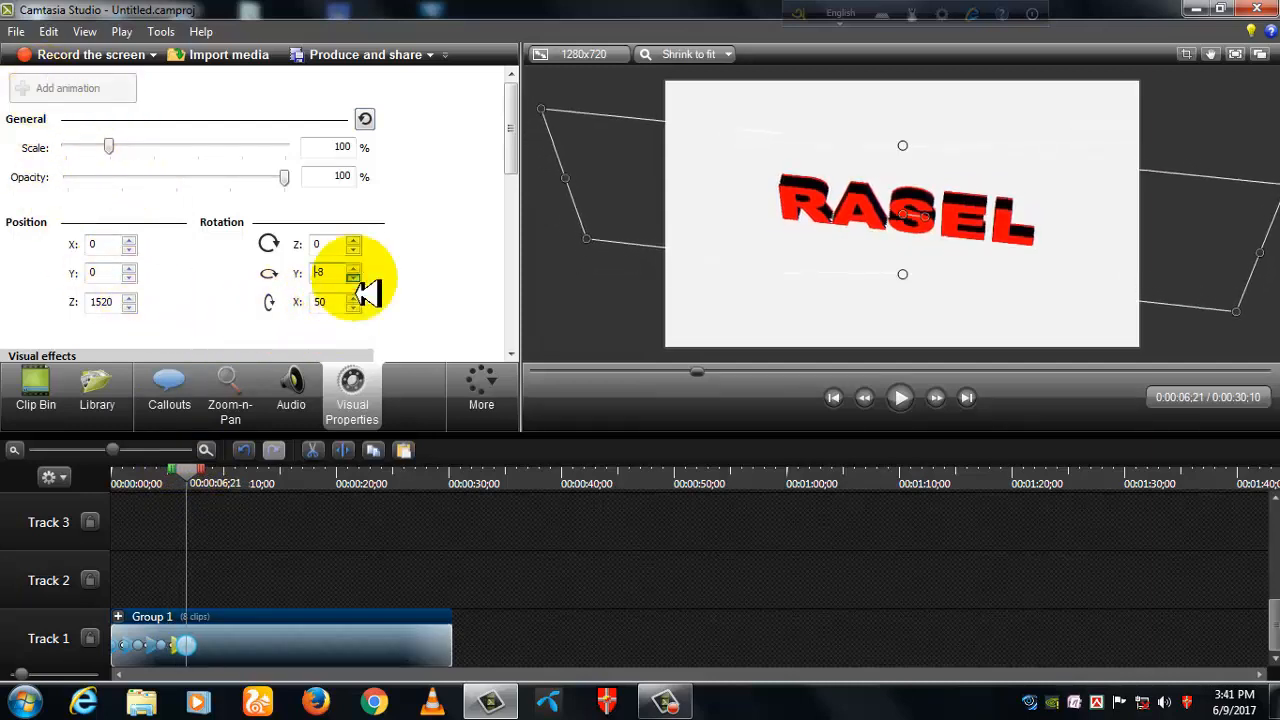
left_click_drag(354, 279, 354, 279)
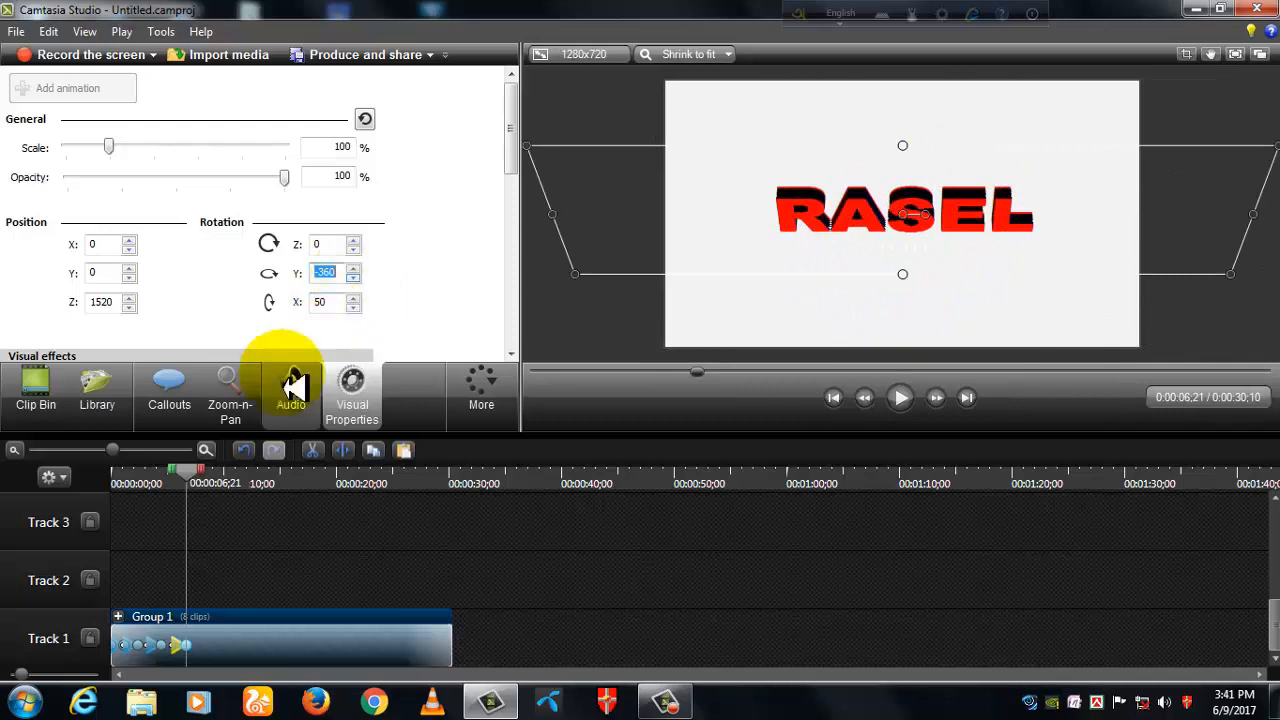
- Add an animation to the group at 0:00:09;01 and set its Y rotation to 335
left_click_drag(190, 472, 212, 485)
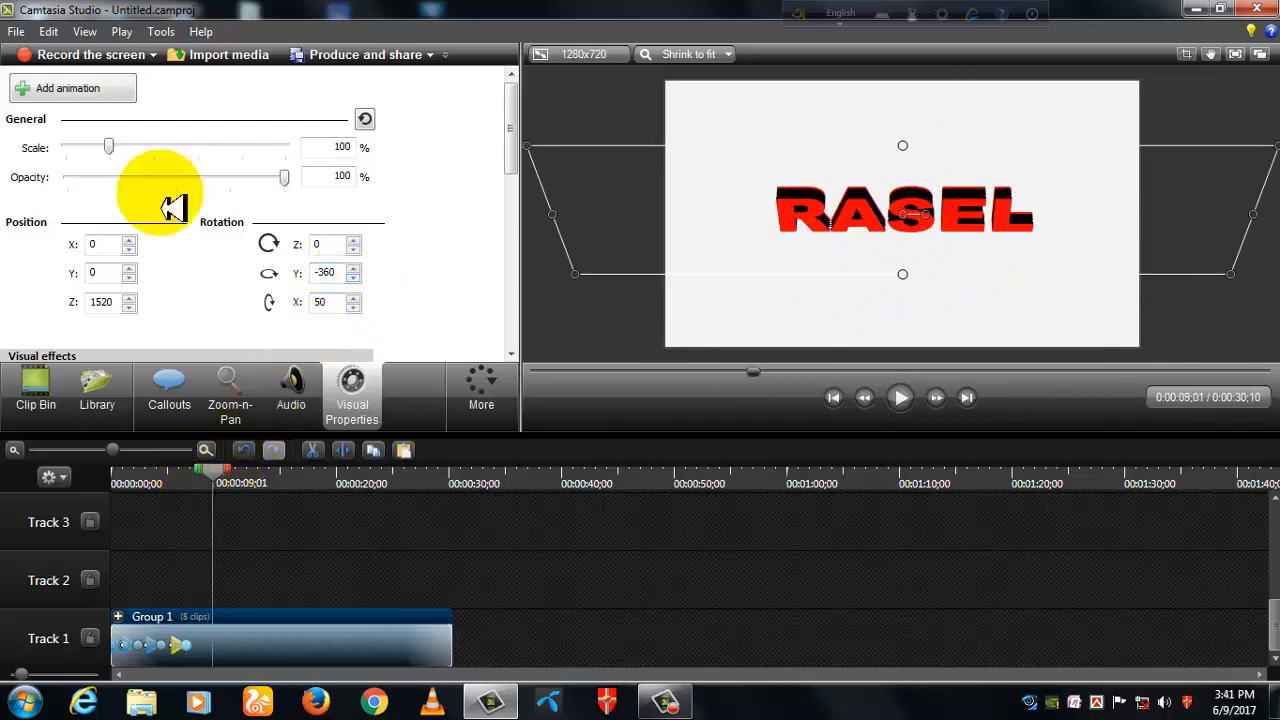
left_click(60, 88)
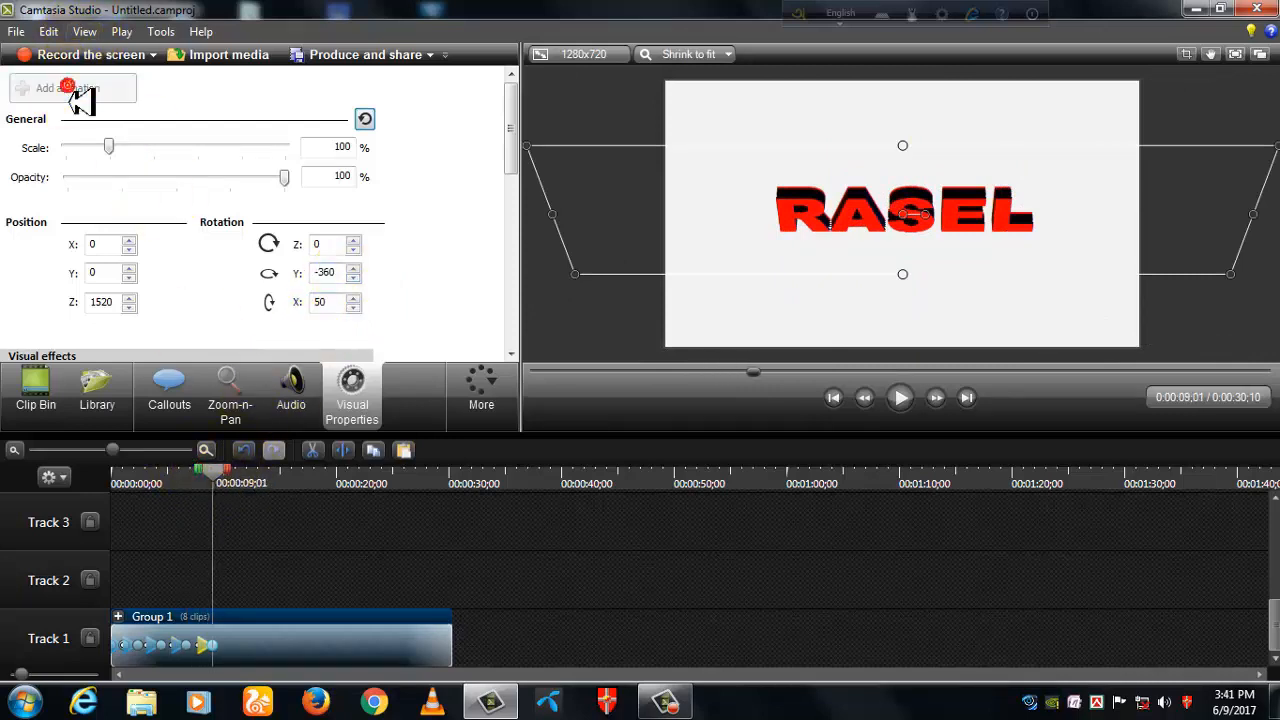
left_click(356, 270)
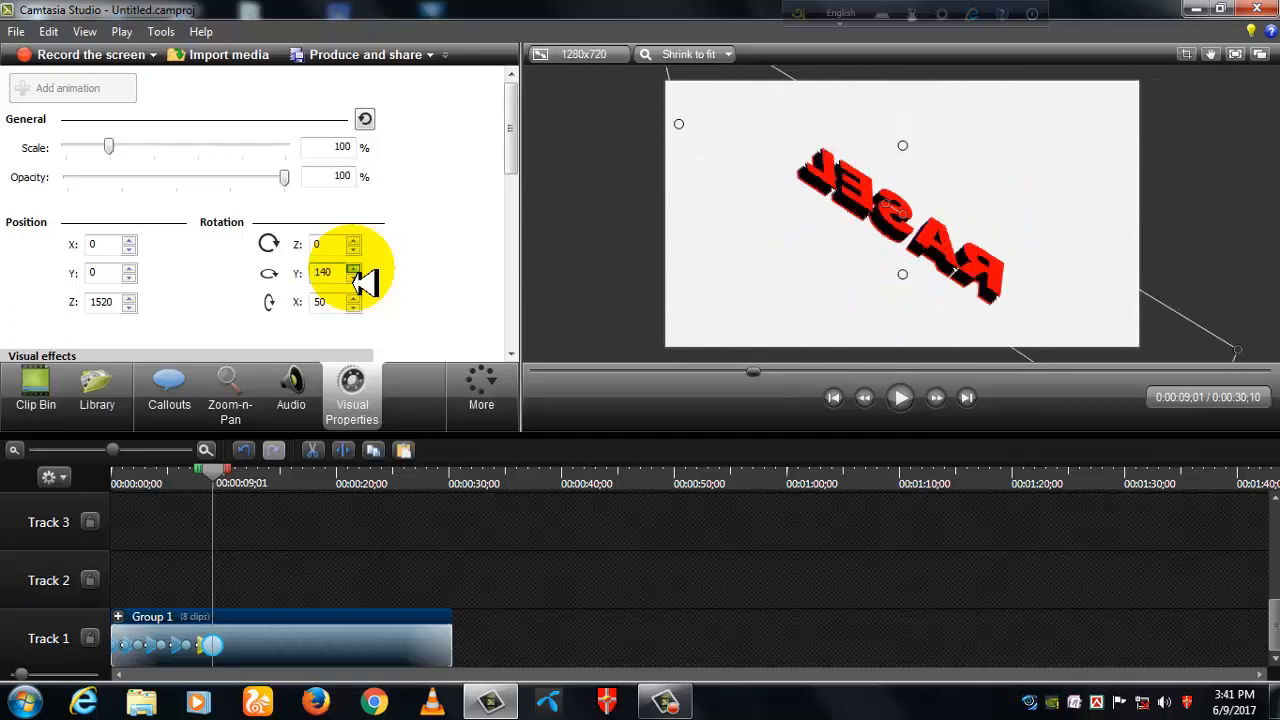
left_click(353, 268)
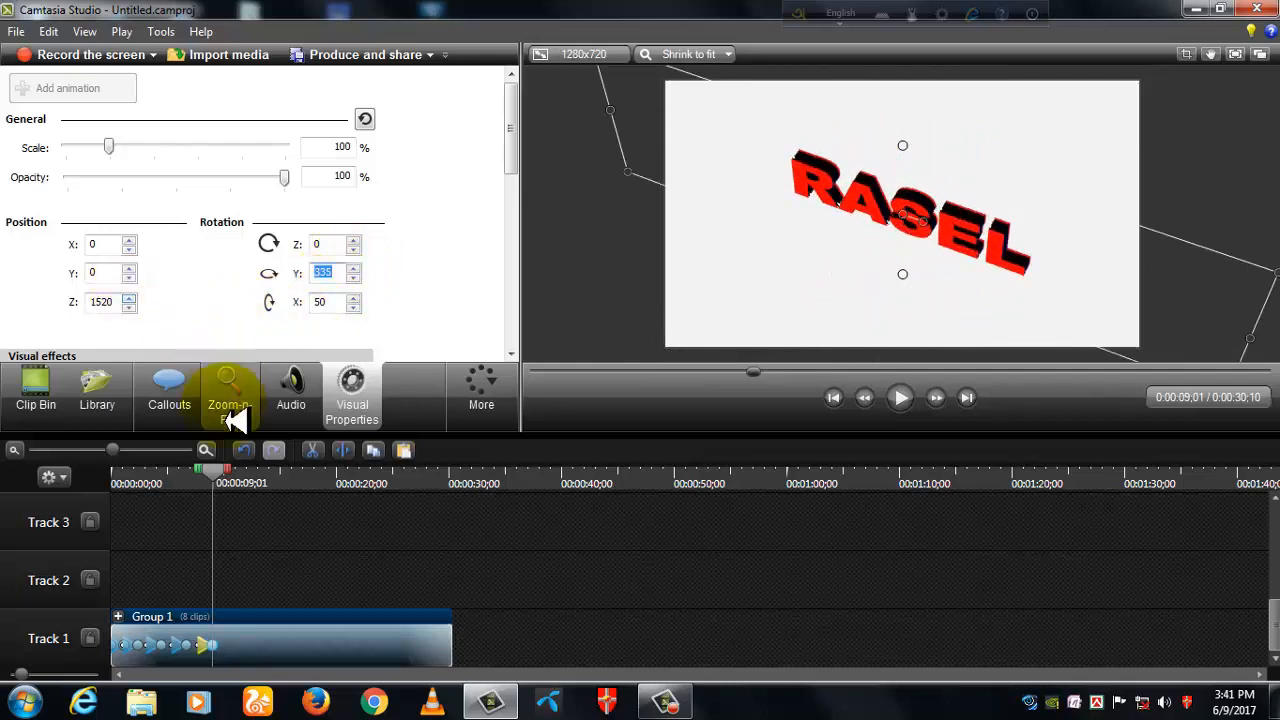
- Add an animation to the group at 0:00:11;13 and raise its Z position to 2000
left_click_drag(220, 485, 240, 488)
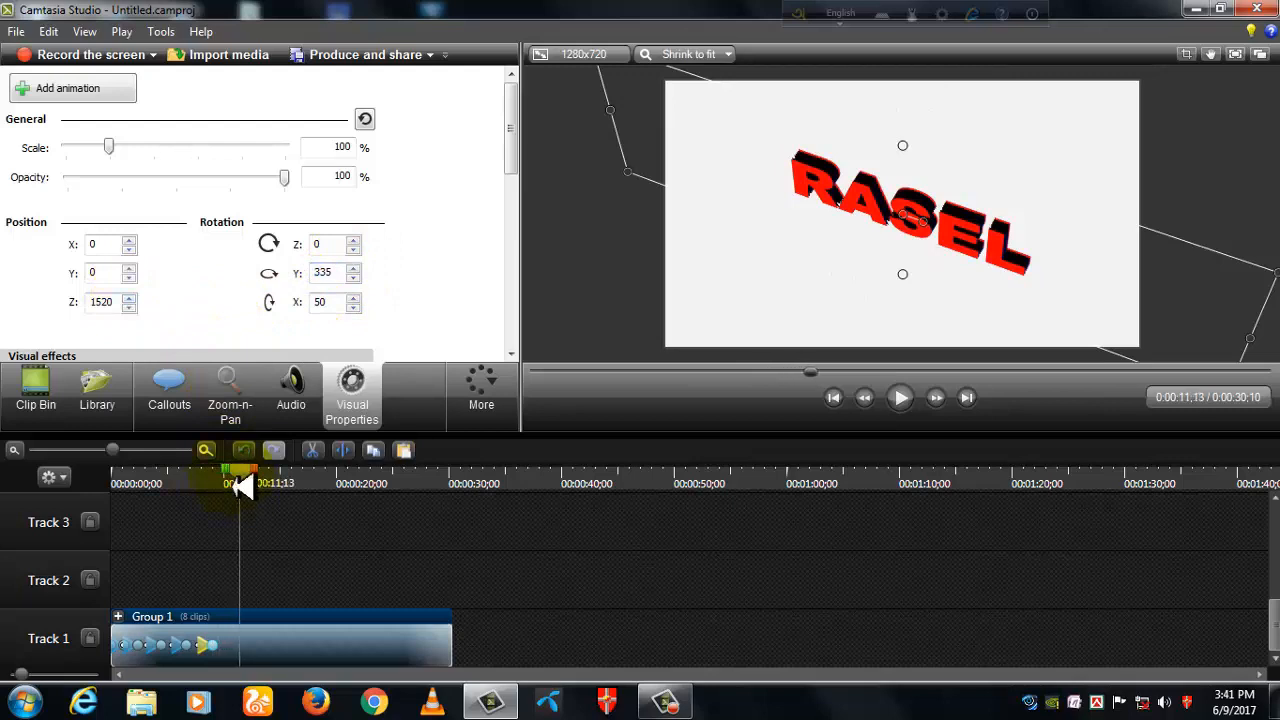
left_click(68, 92)
left_click(129, 297)
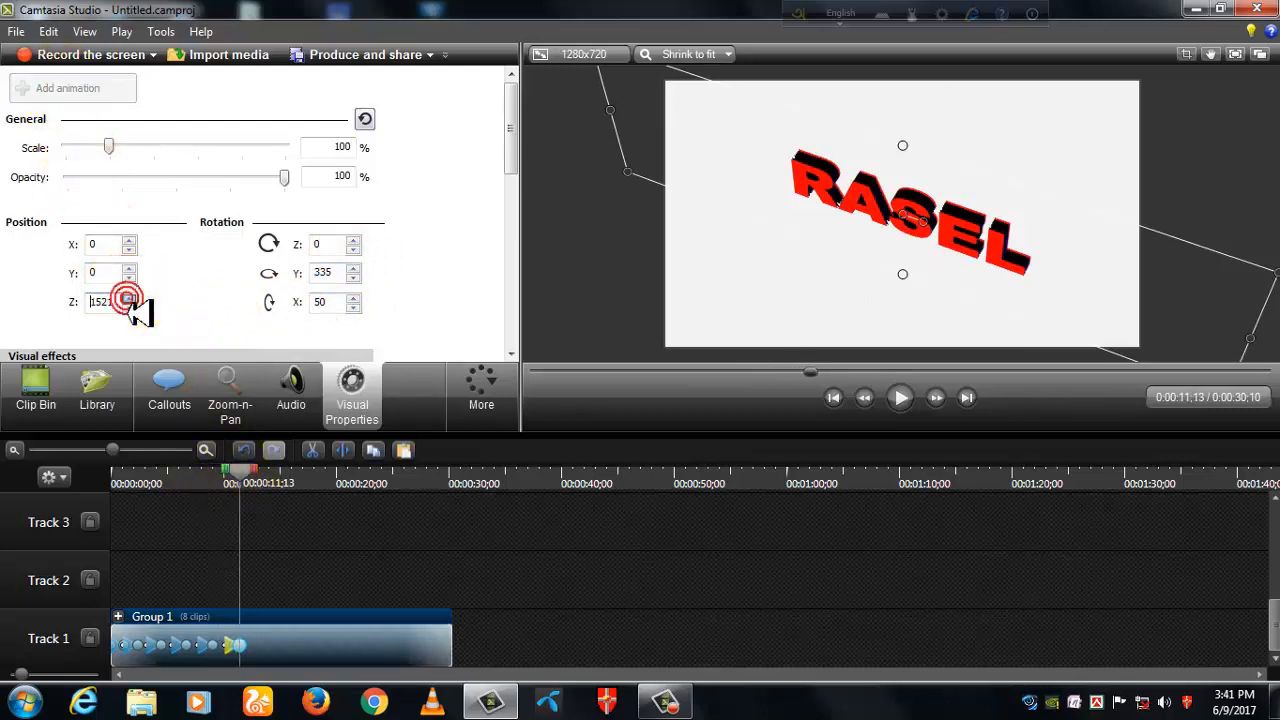
left_click(129, 297)
left_click(129, 297)
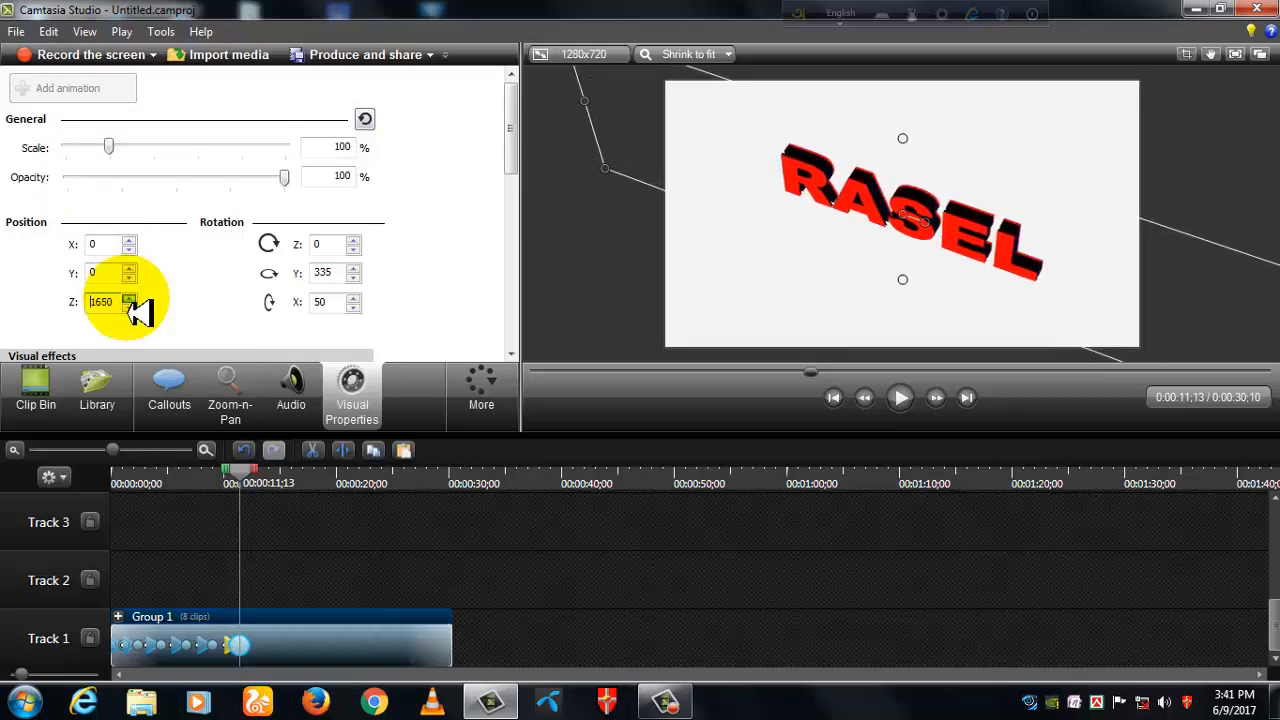
left_click(129, 298)
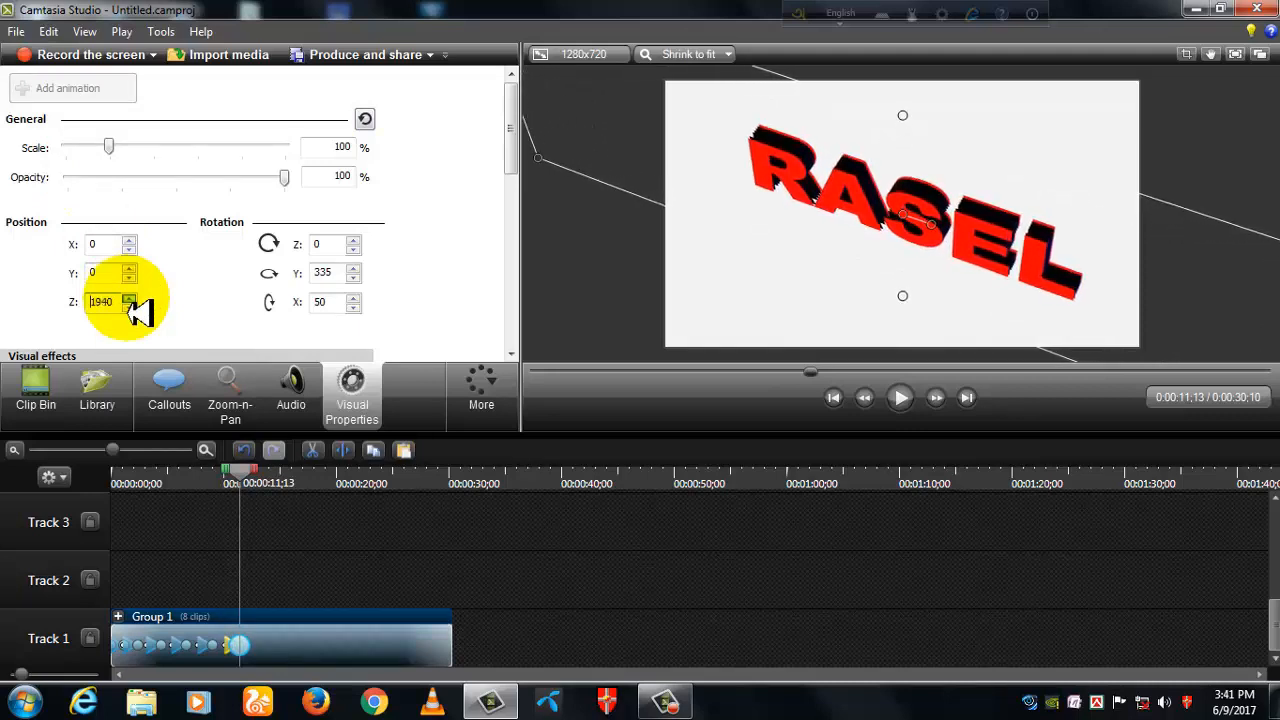
- Add an animation to the group at 0:00:13;00 and lower its Z position to 80
left_click_drag(238, 477, 262, 486)
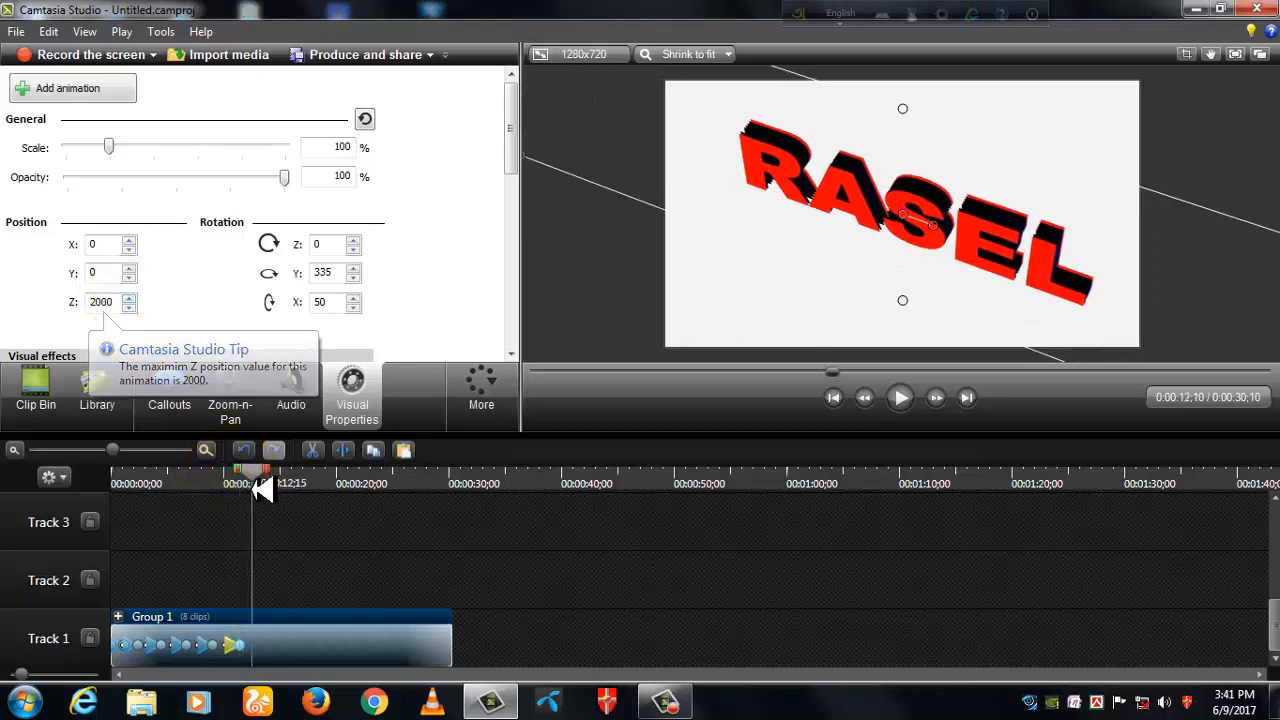
left_click(62, 88)
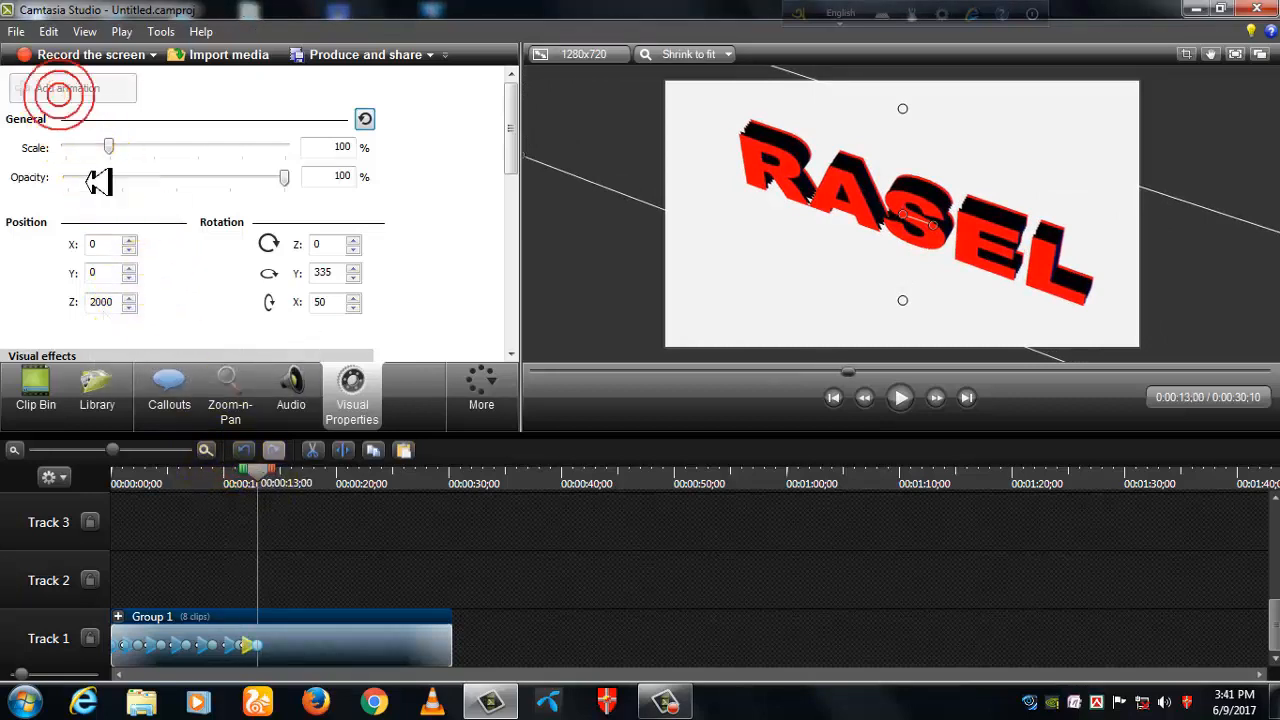
left_click(129, 307)
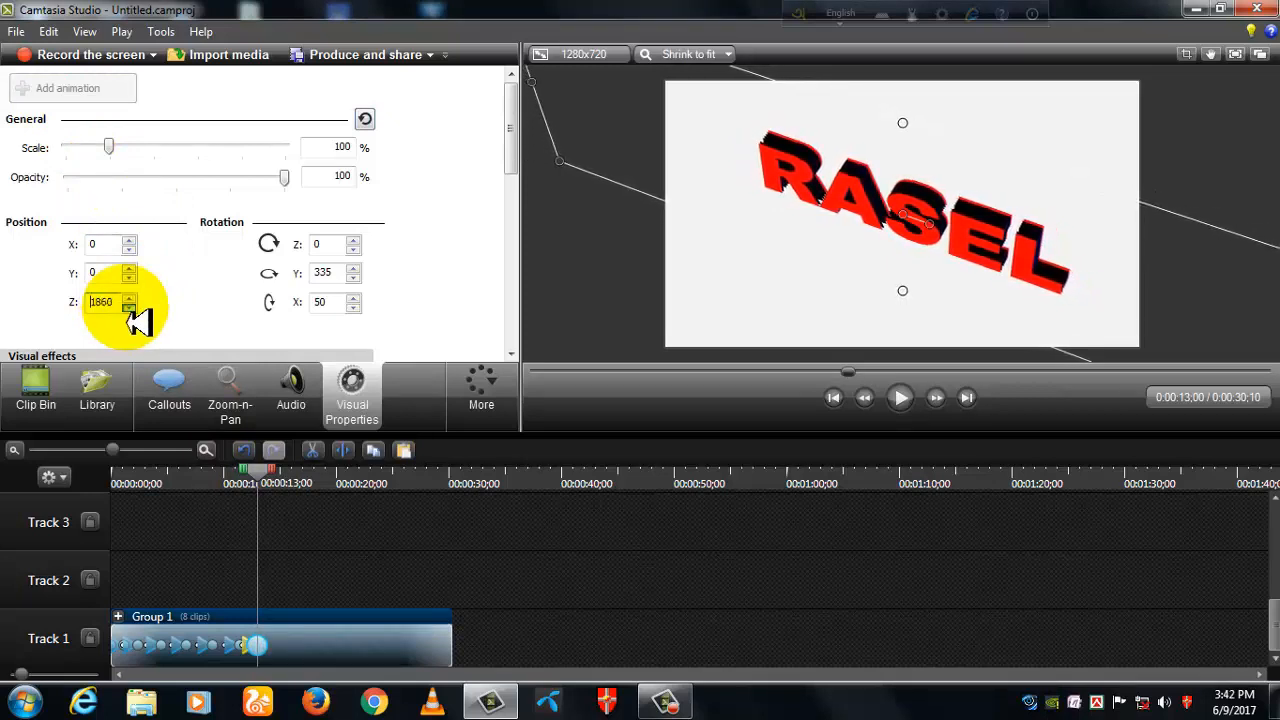
left_click_drag(130, 309, 130, 309)
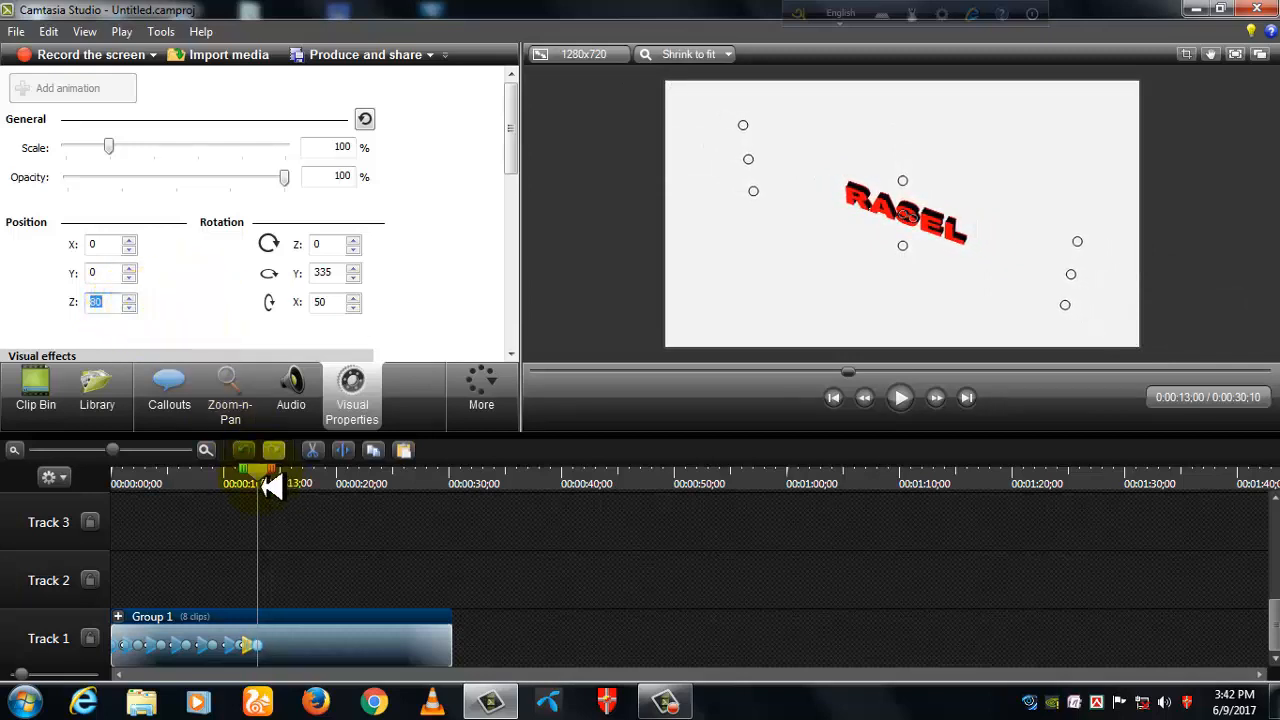
- Add an animation to the group at 0:00:15;17 and raise its Z position to 1940
left_click_drag(270, 484, 288, 484)
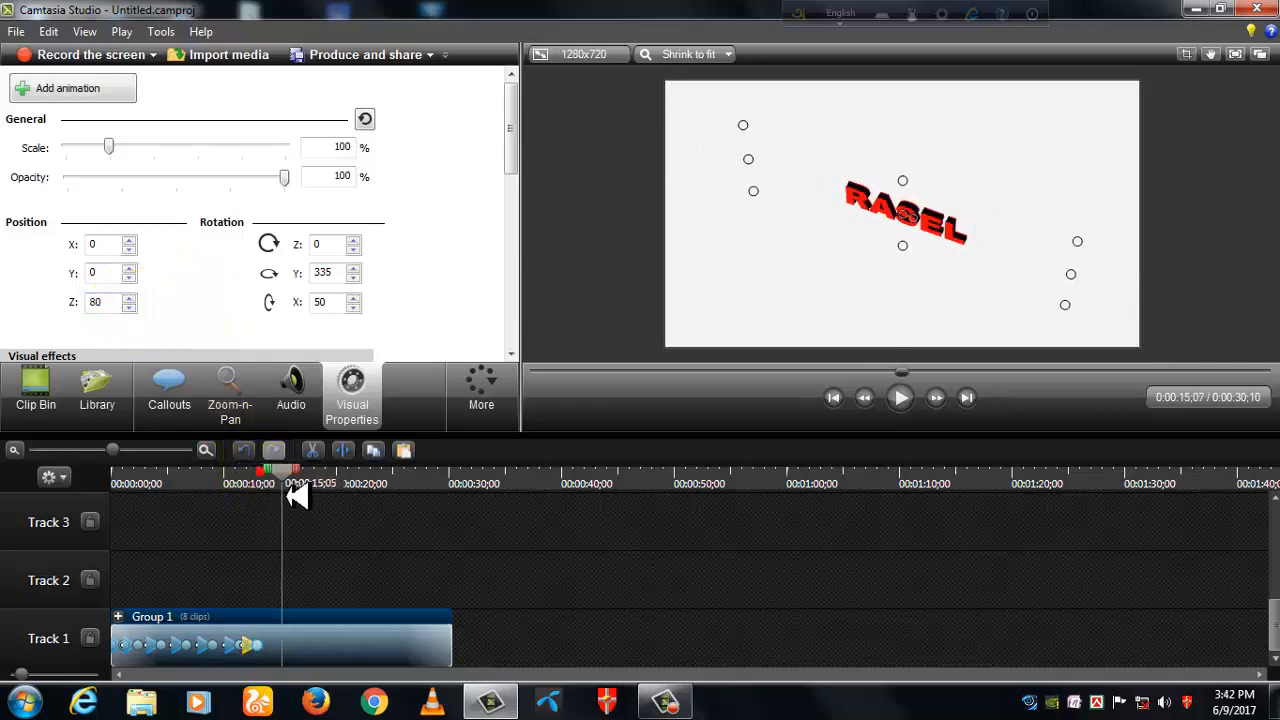
left_click(70, 90)
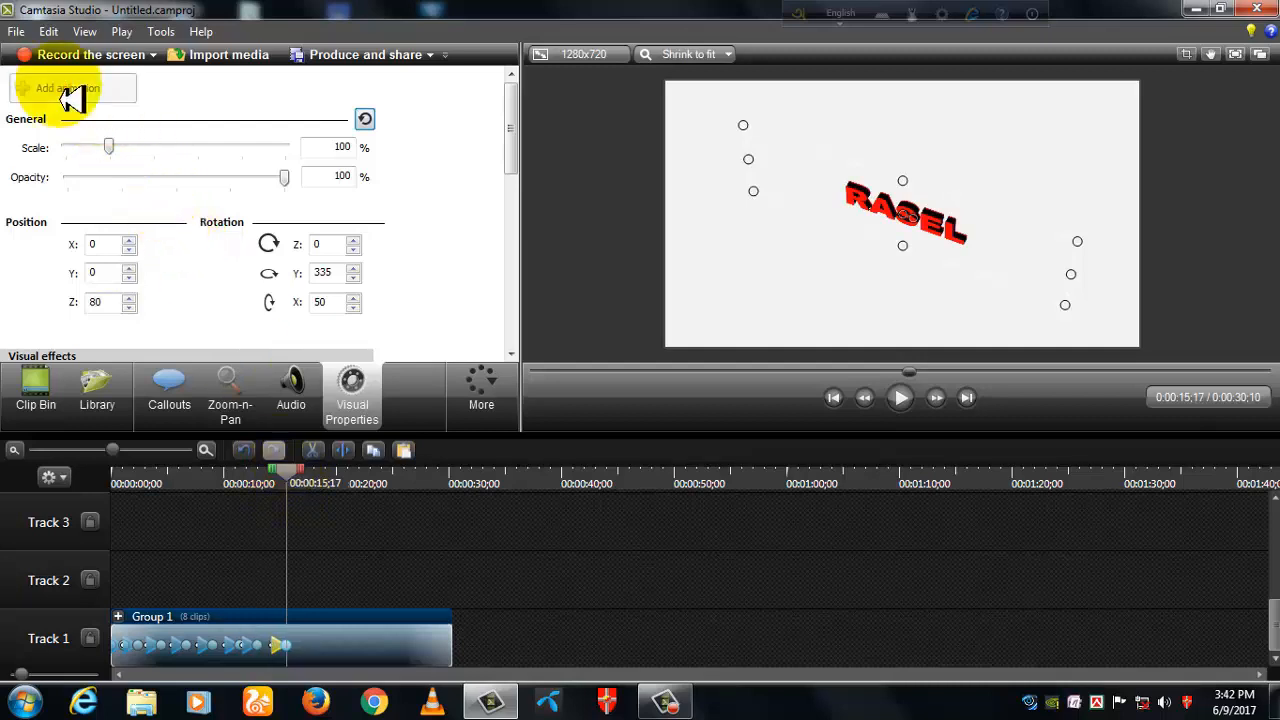
left_click(129, 298)
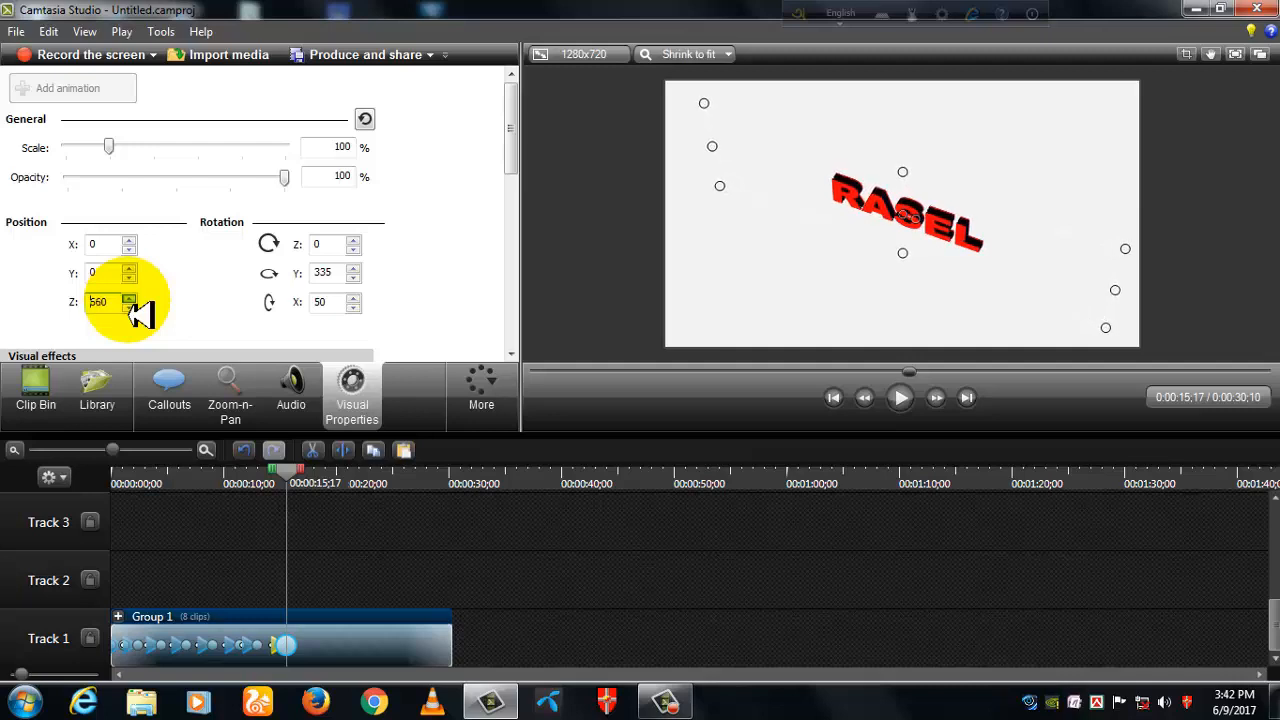
left_click_drag(130, 300, 130, 300)
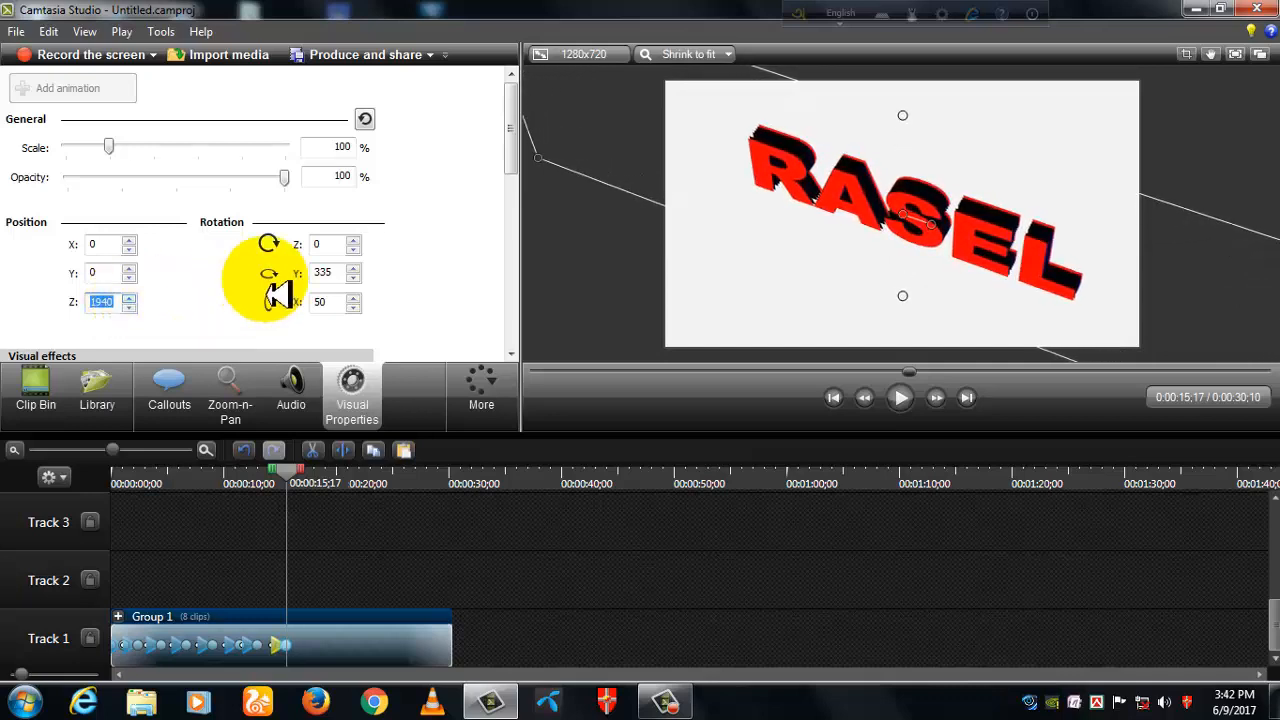
- Add an animation to the group at 0:00:17;24 and lower its X rotation to -1440
left_click(312, 485)
left_click(88, 100)
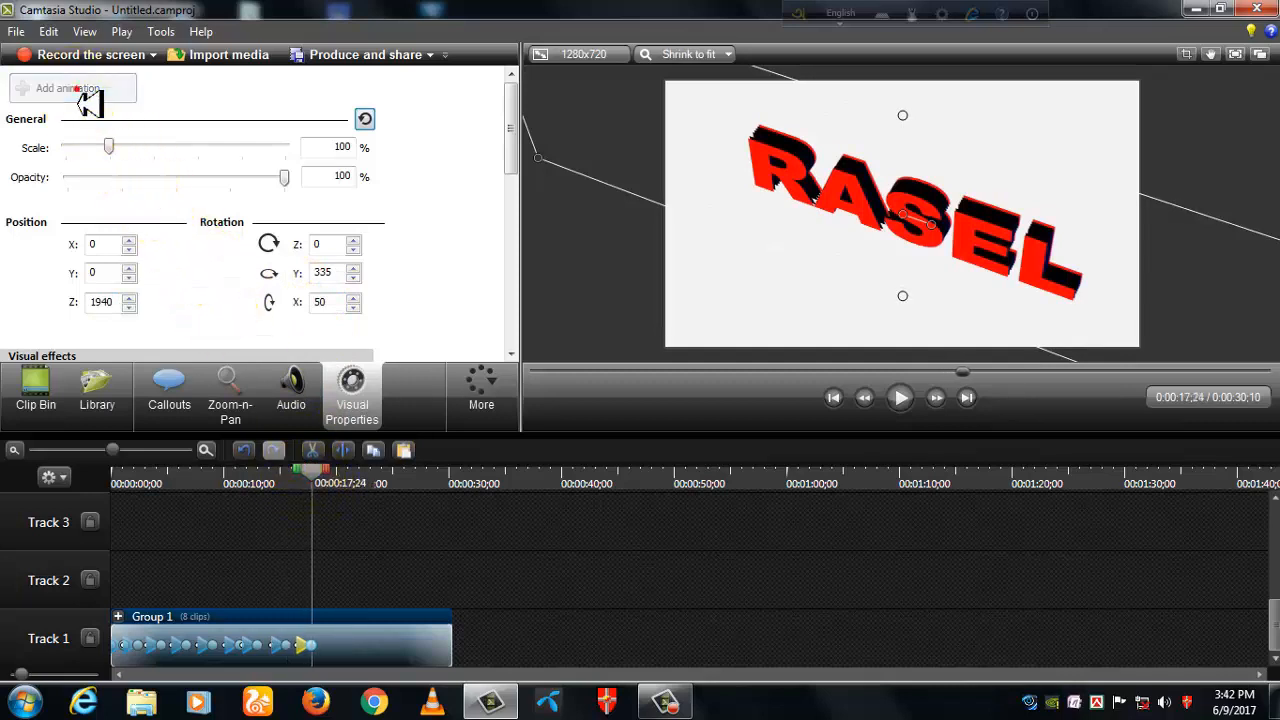
left_click(352, 298)
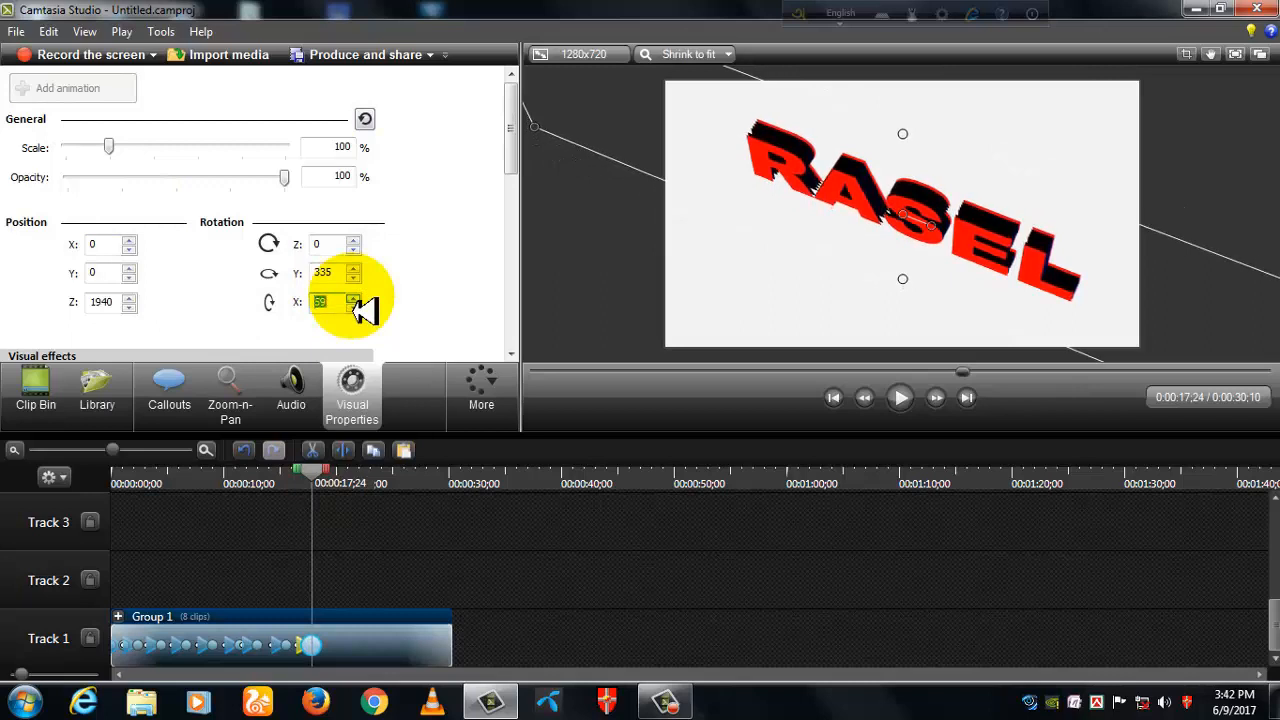
left_click(353, 306)
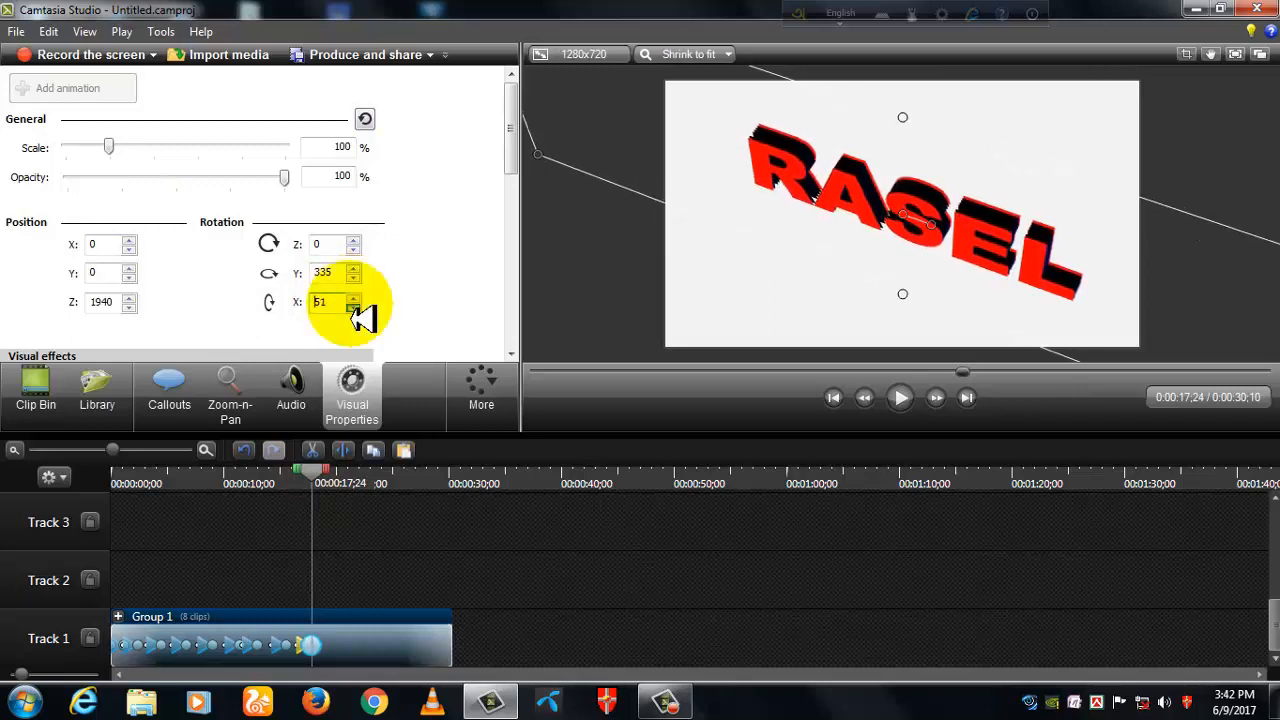
left_click_drag(353, 306, 353, 306)
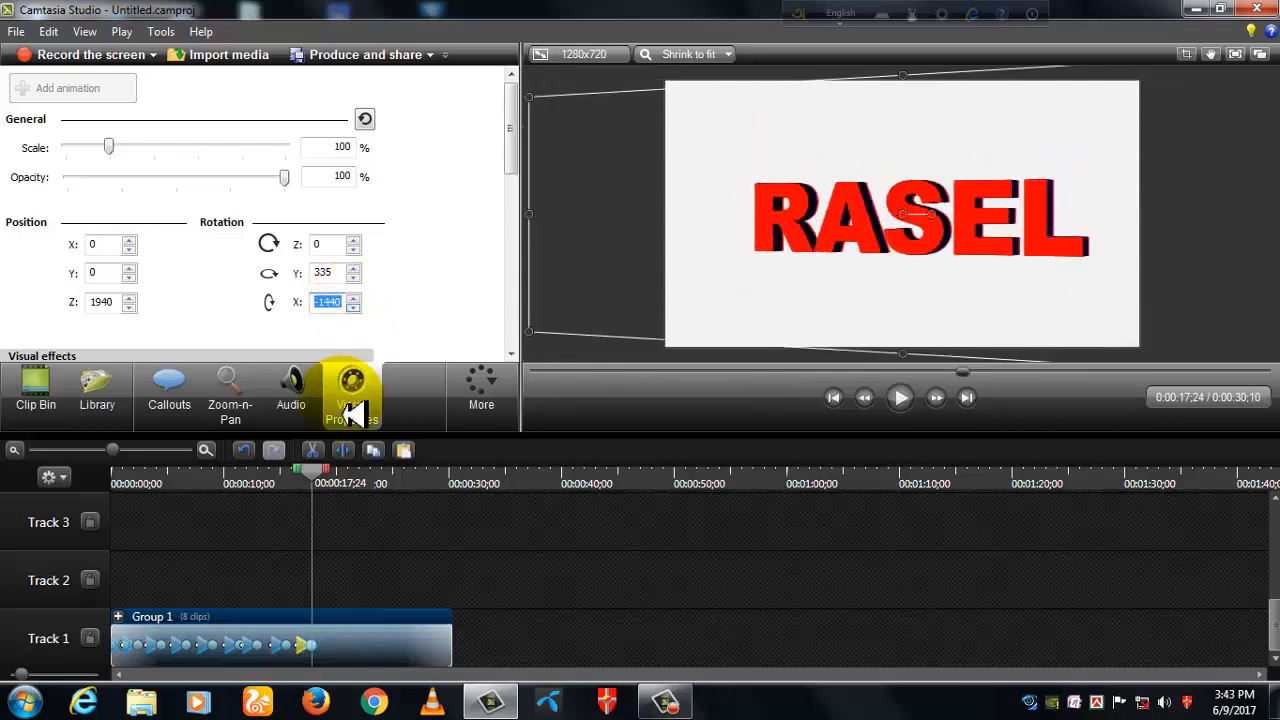
- Add an animation to the group at 0:00:19;24 and lower its Y rotation to 295
left_click_drag(314, 478, 335, 480)
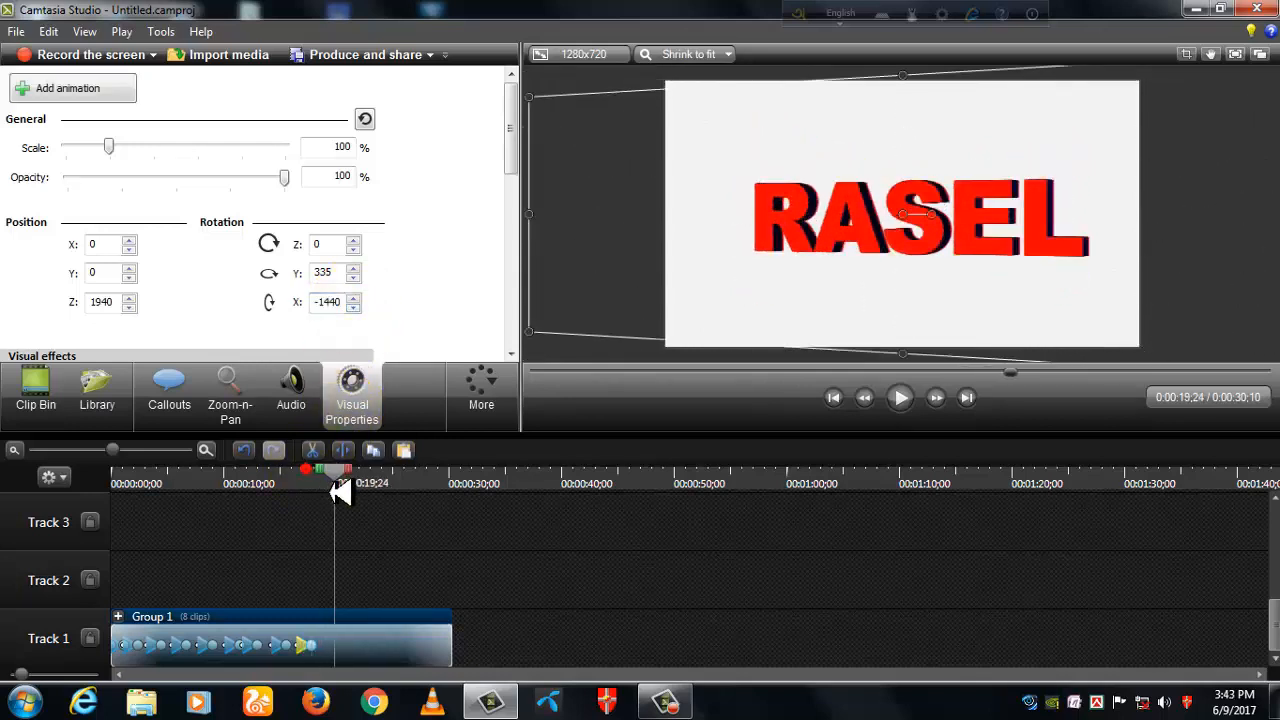
left_click(95, 92)
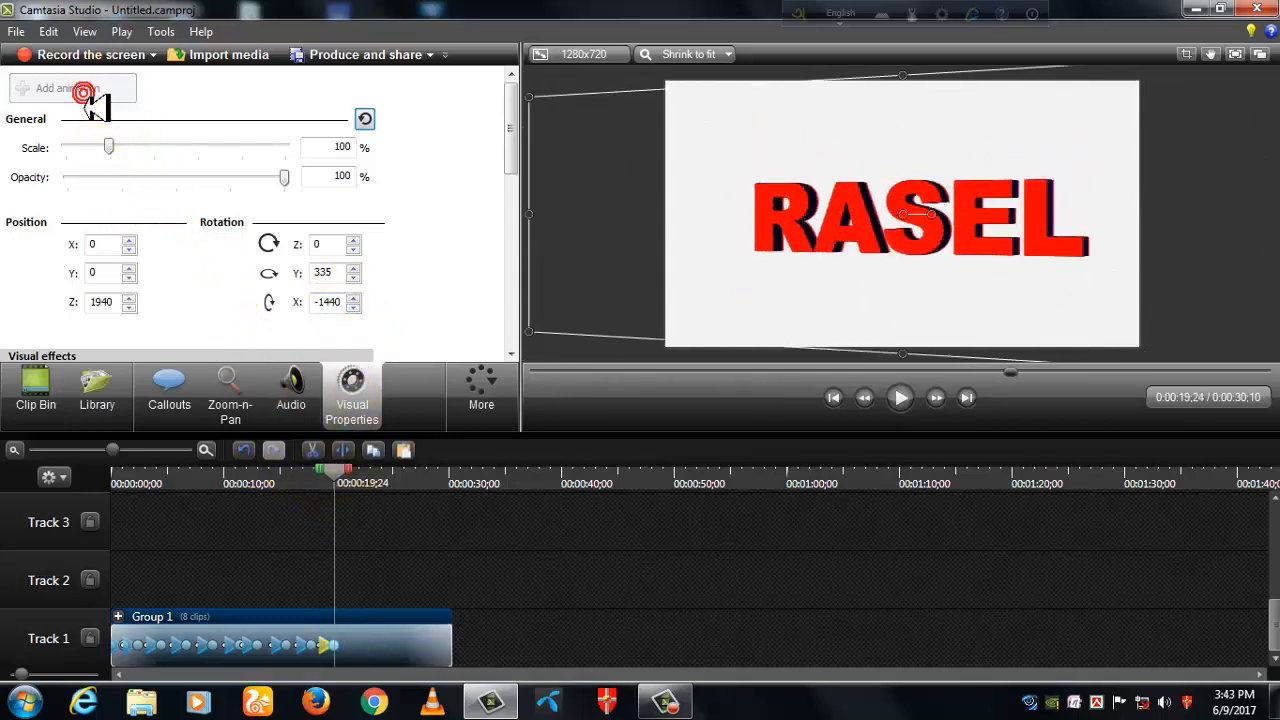
left_click(354, 278)
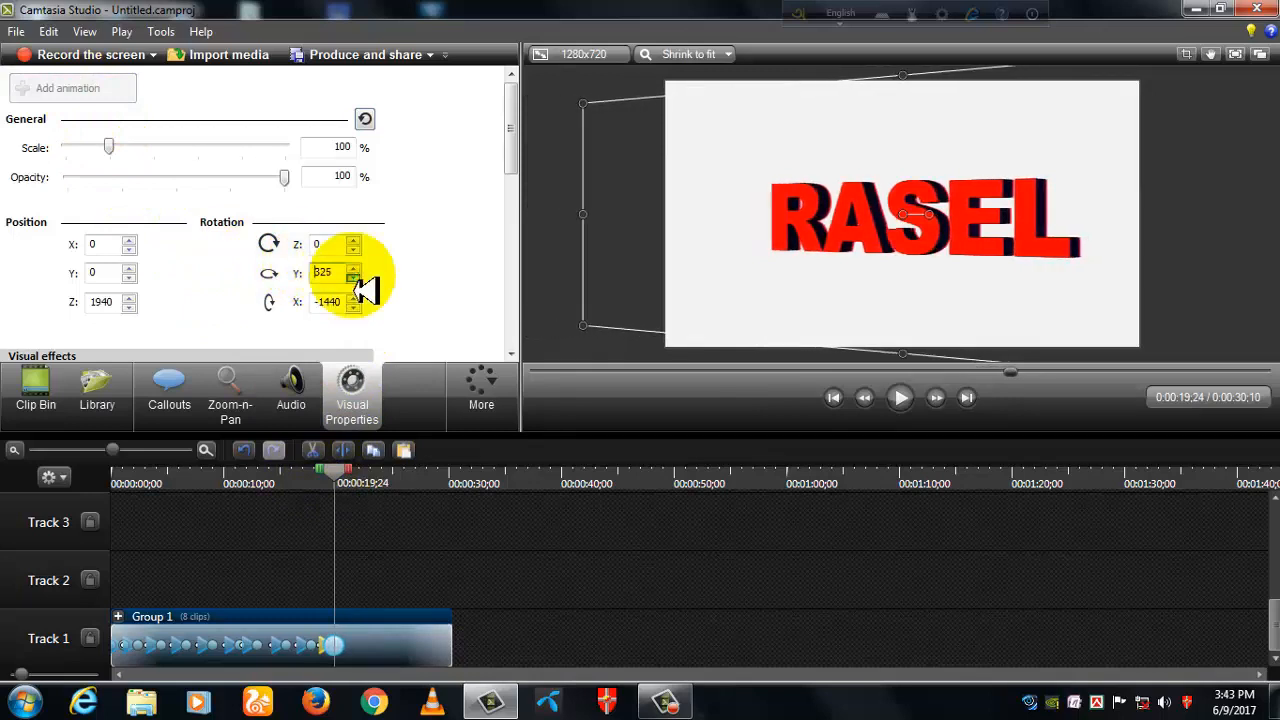
- Add an animation to the group at 0:00:21;14 and raise its Y rotation to 1765
left_click_drag(336, 472, 353, 478)
left_click(72, 95)
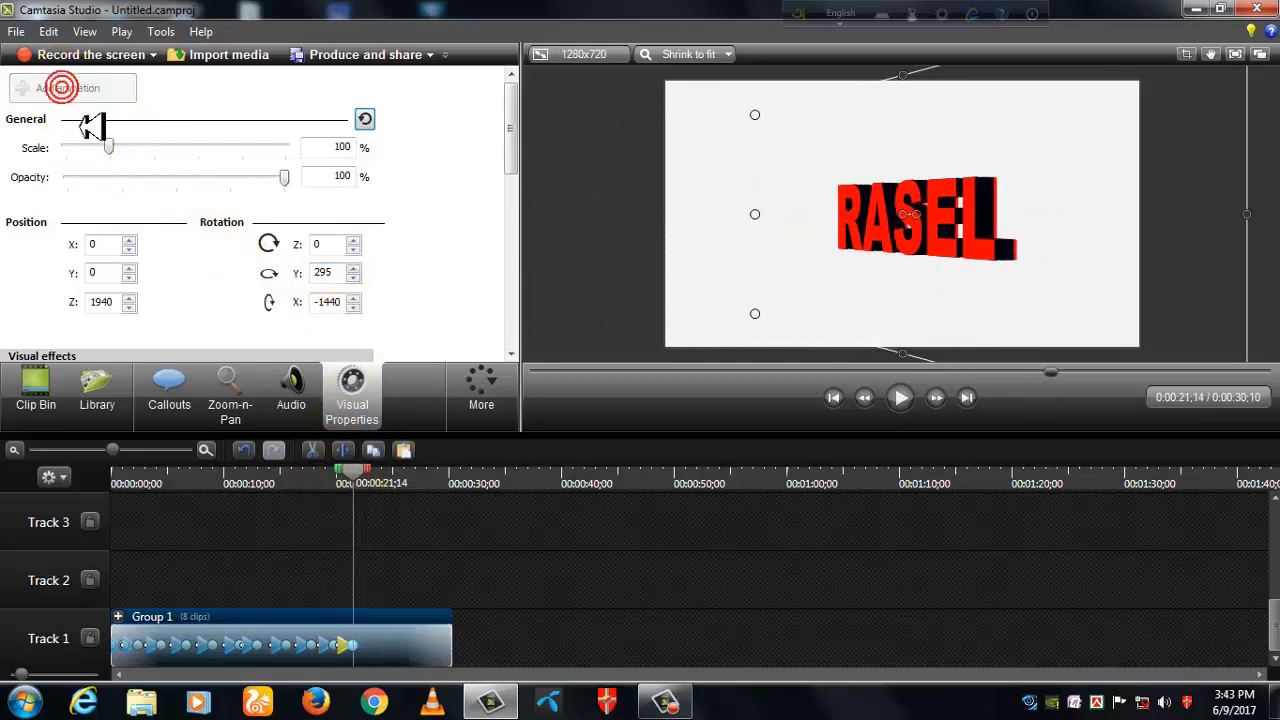
left_click(354, 269)
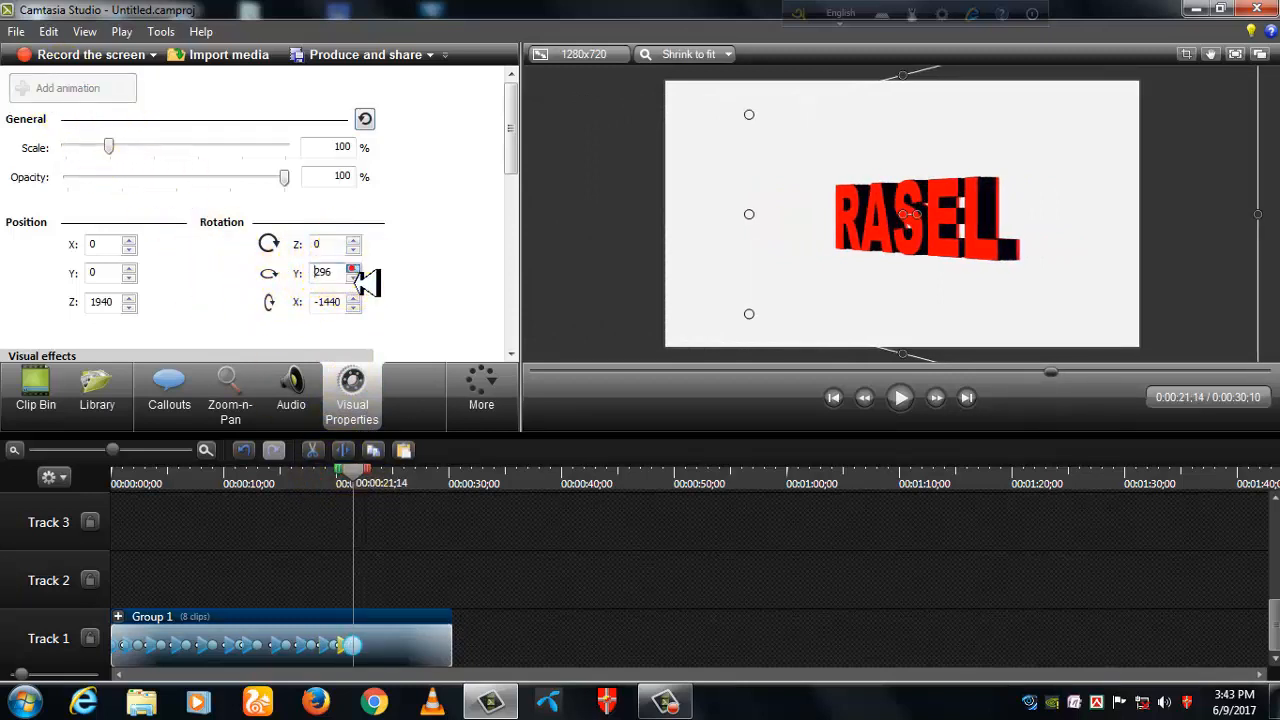
left_click(354, 269)
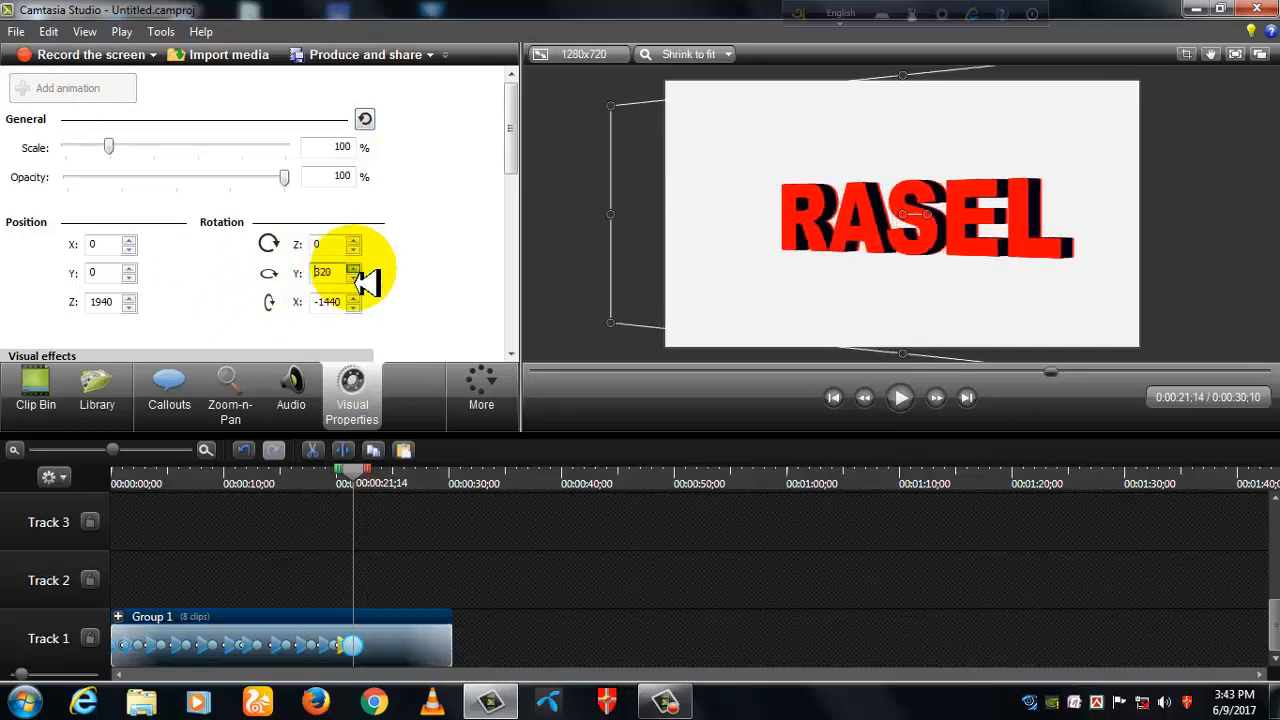
left_click_drag(354, 269, 354, 269)
left_click(354, 269)
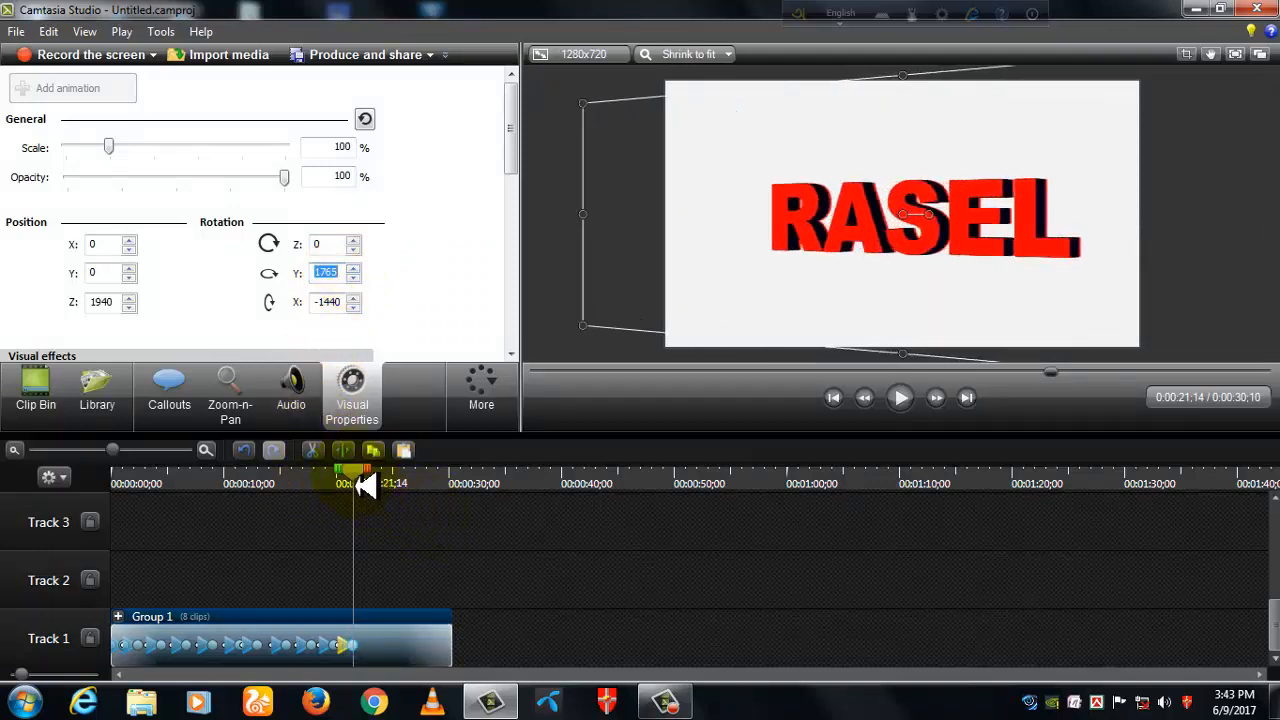
- Play the animated group from the start of the timeline and pause at about 0:00:18;21
left_click_drag(365, 485, 121, 535)
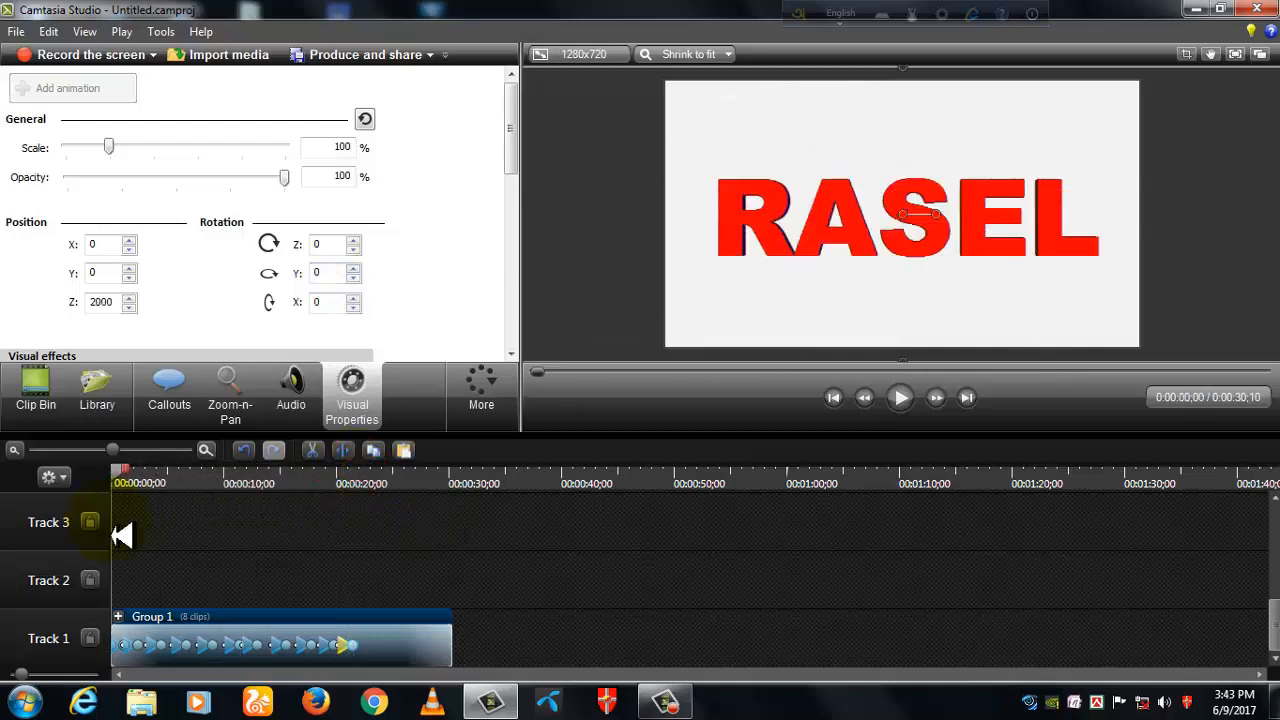
left_click(901, 400)
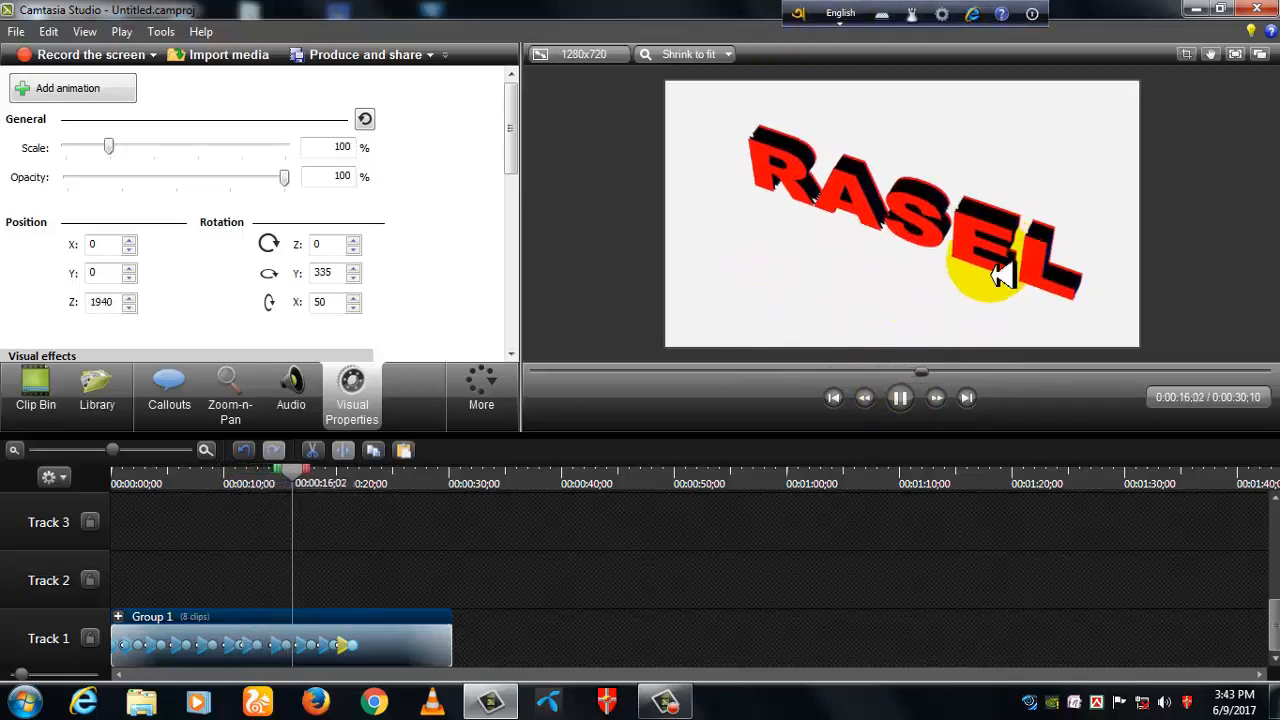
left_click(906, 406)
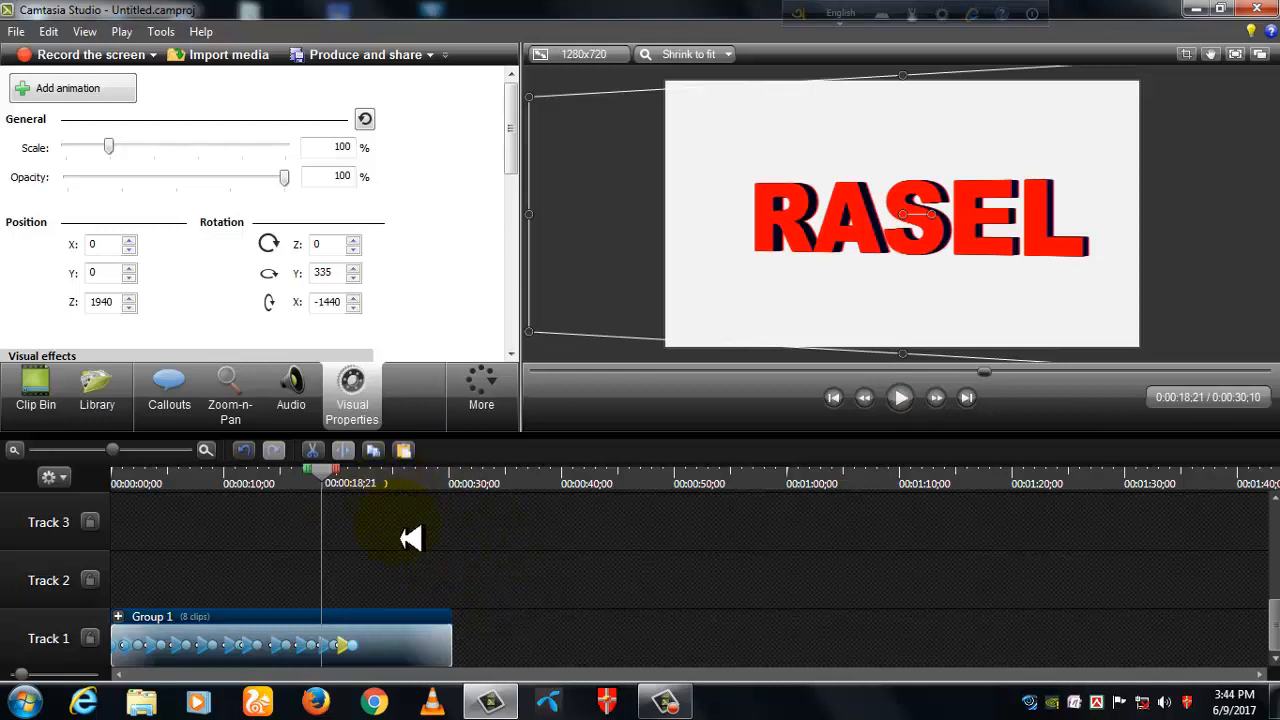
- Find the water folder in the media library and preview its Animated Title
left_click(100, 405)
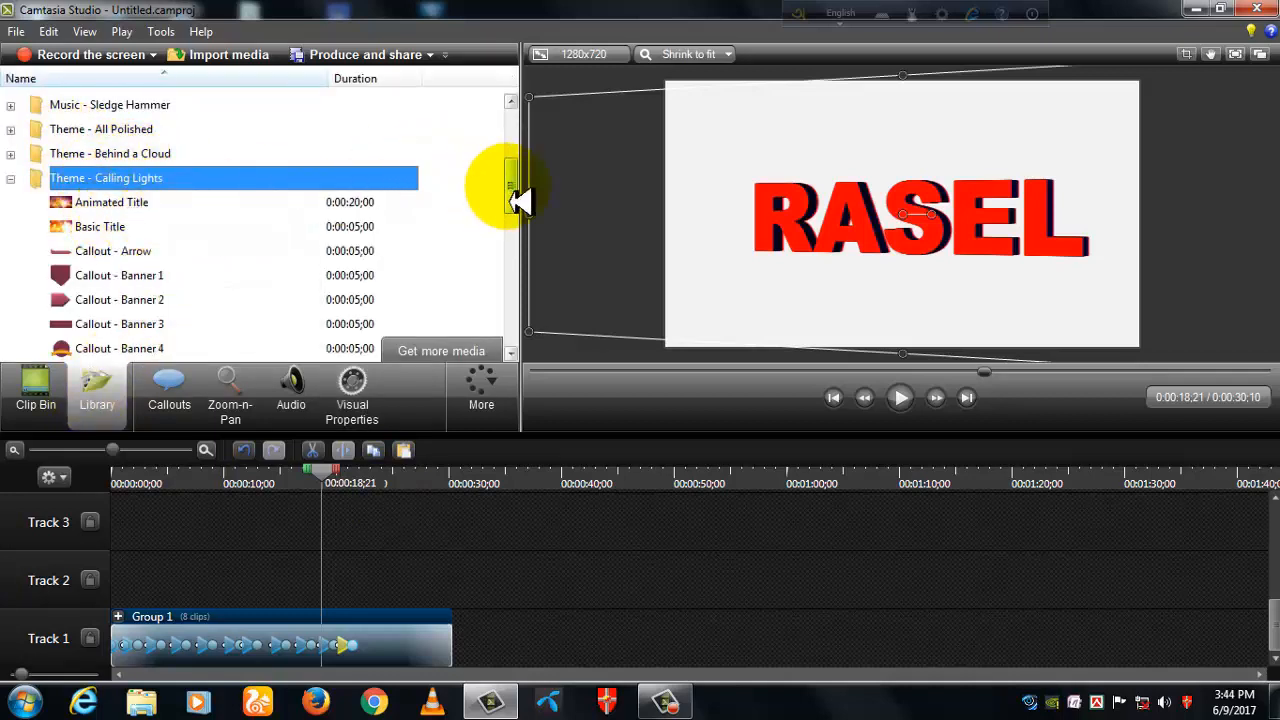
left_click_drag(514, 191, 508, 350)
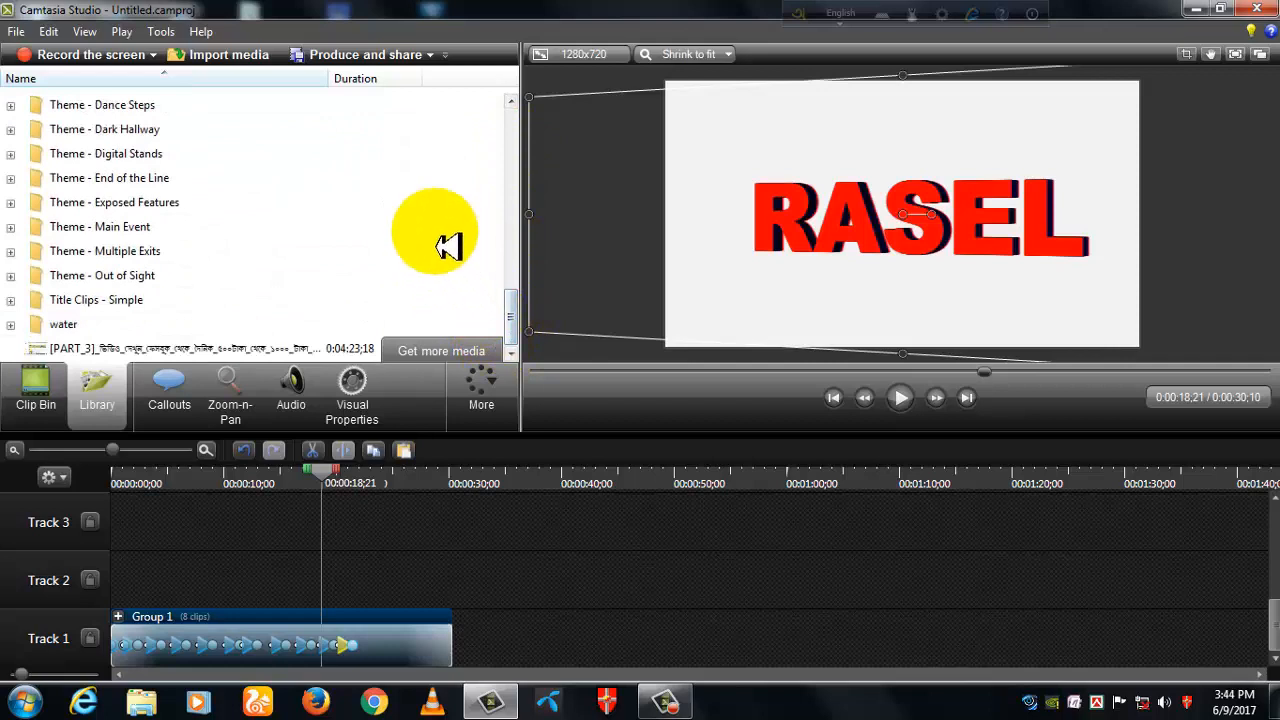
double_click(63, 324)
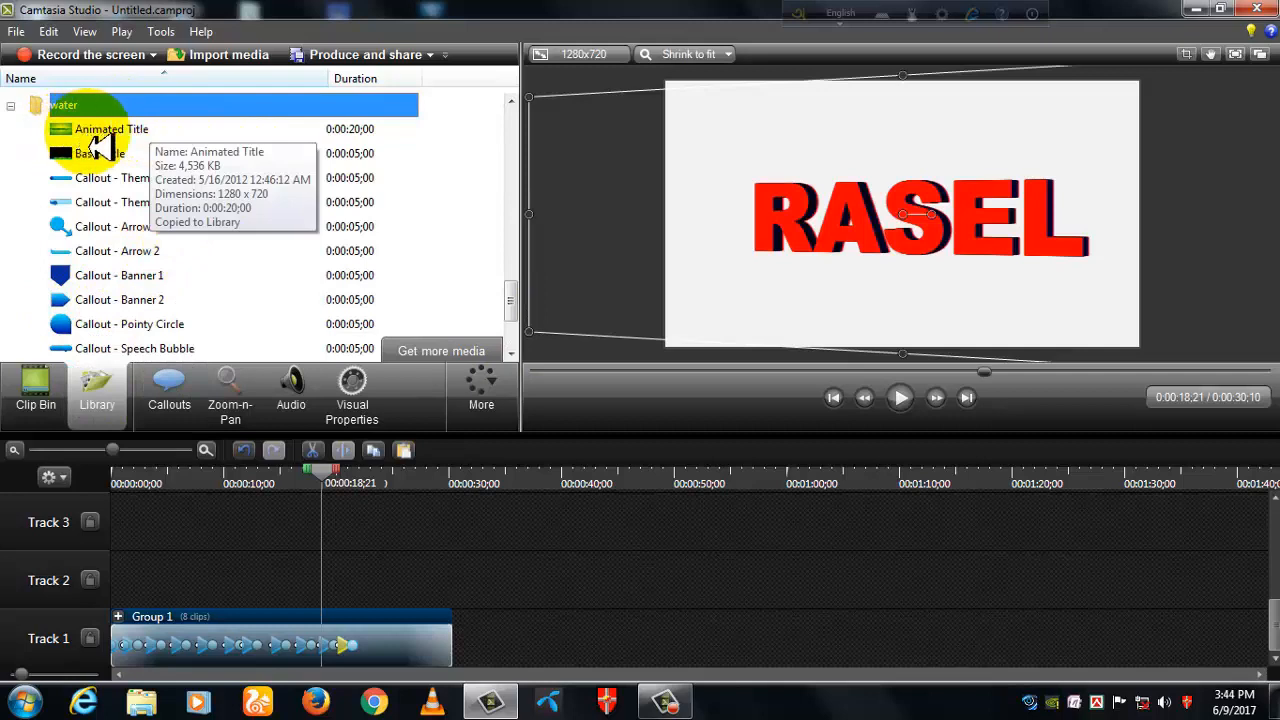
double_click(126, 130)
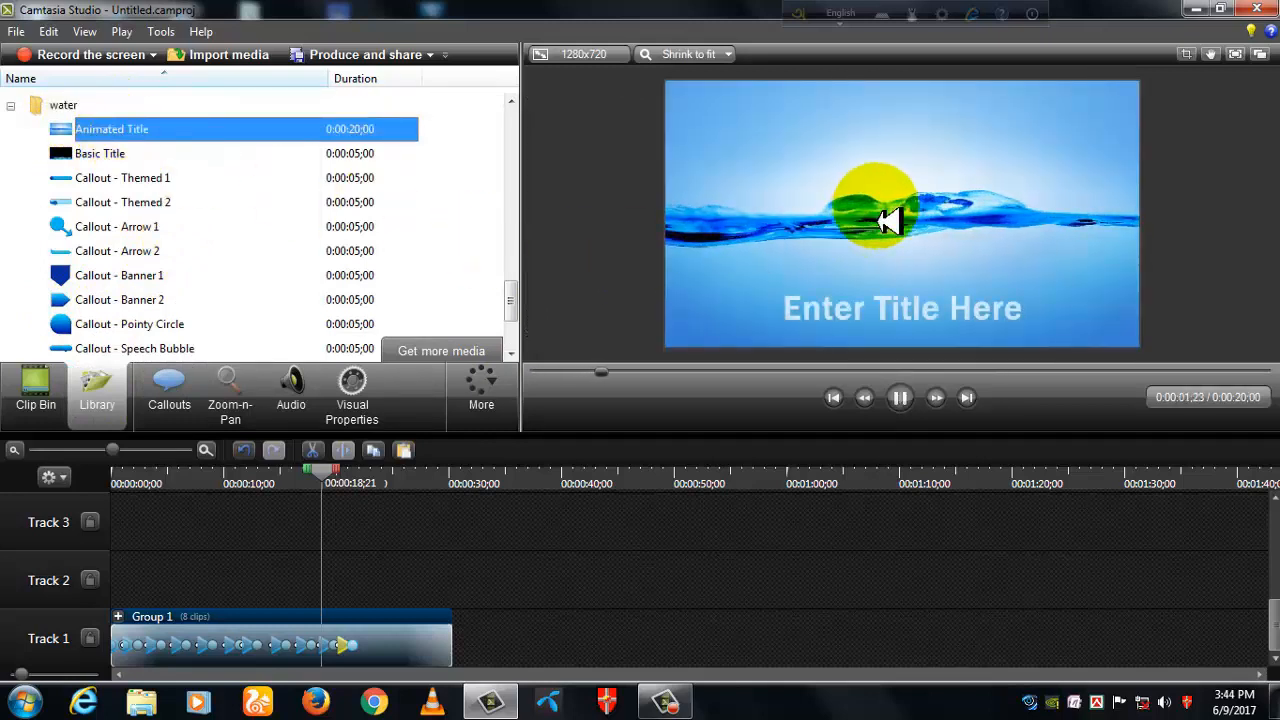
left_click(900, 397)
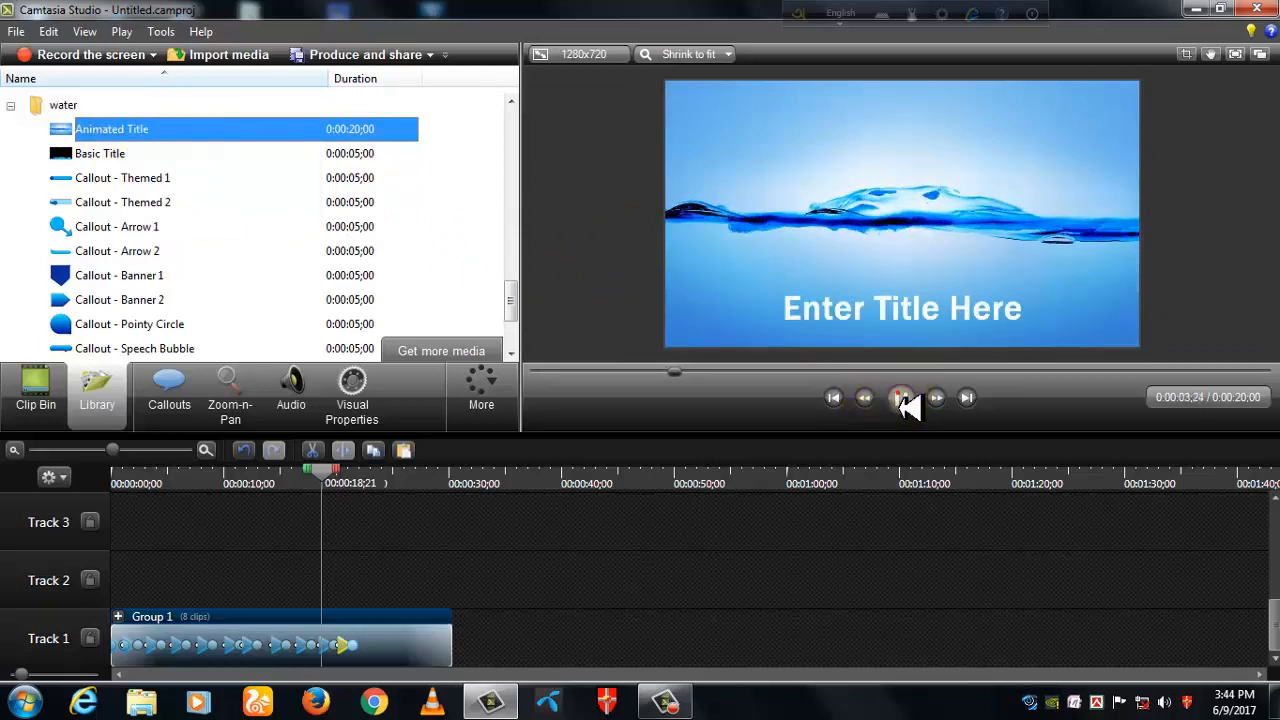
- Add the water Animated Title to Track 1, shift the group up to Track 2, and slide the title toward the timeline start
left_click(113, 135)
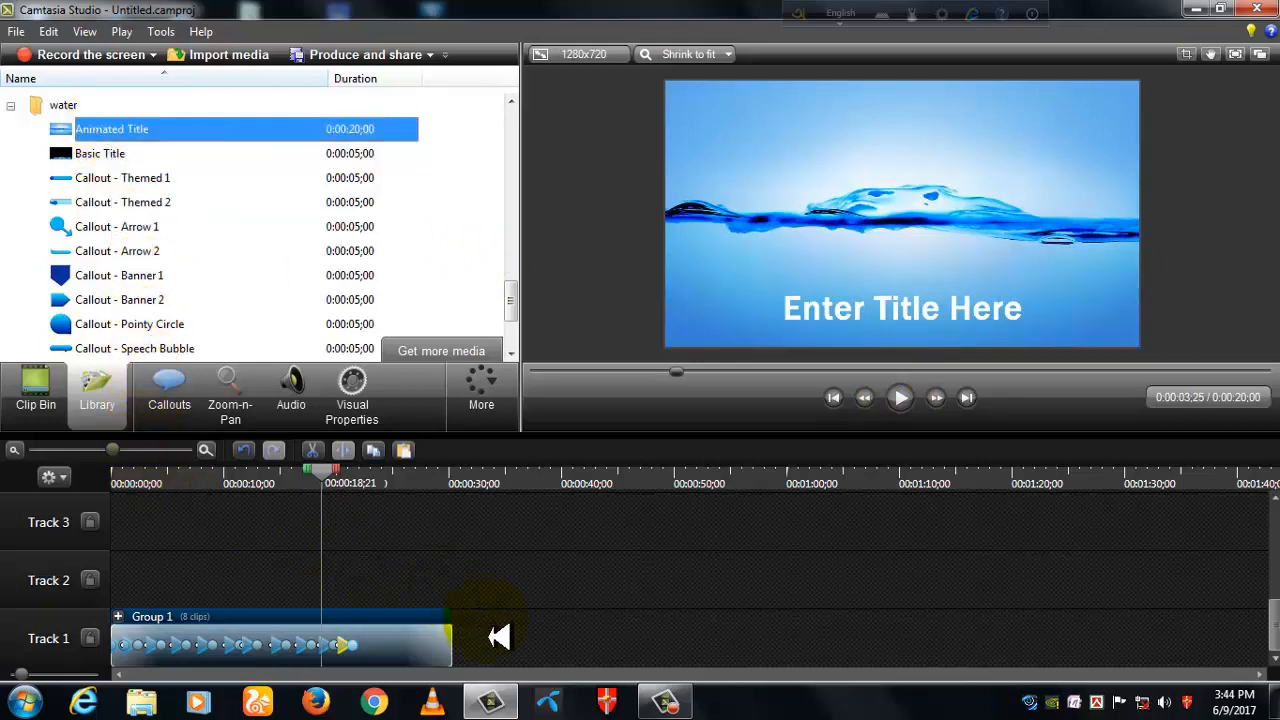
left_click_drag(500, 638, 502, 638)
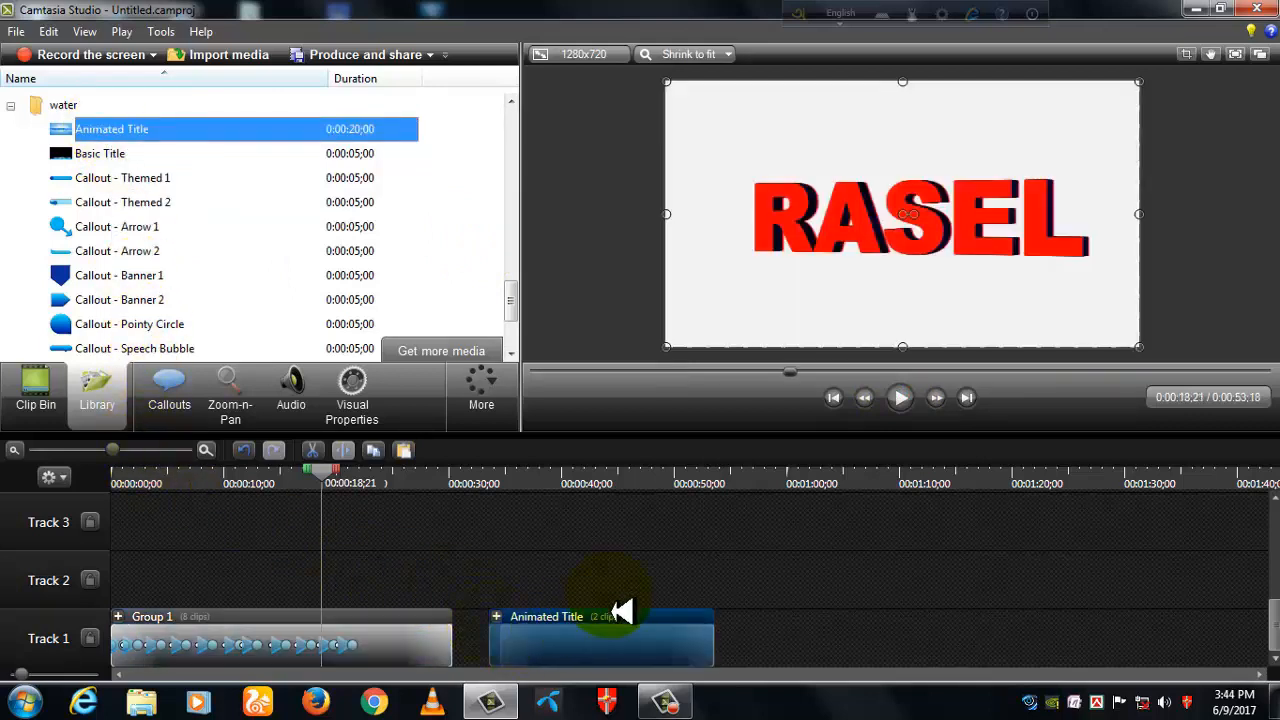
left_click(246, 634)
left_click_drag(246, 634, 243, 594)
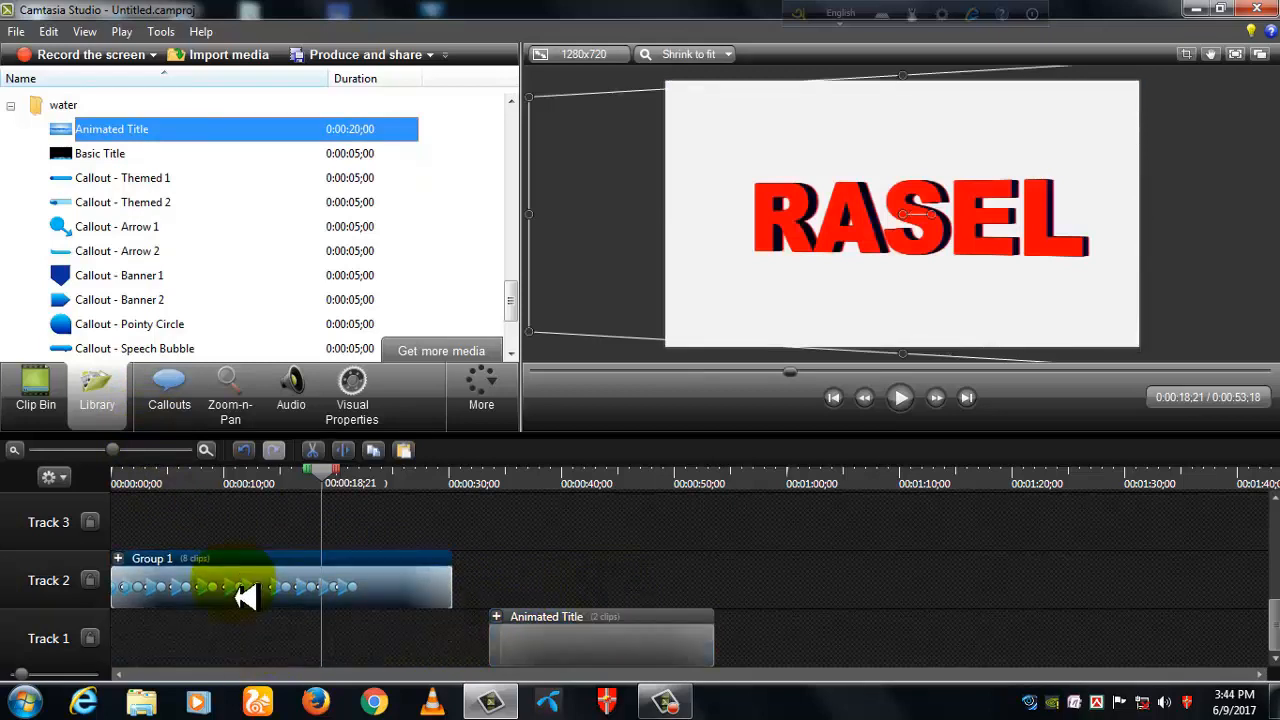
left_click_drag(583, 646, 192, 670)
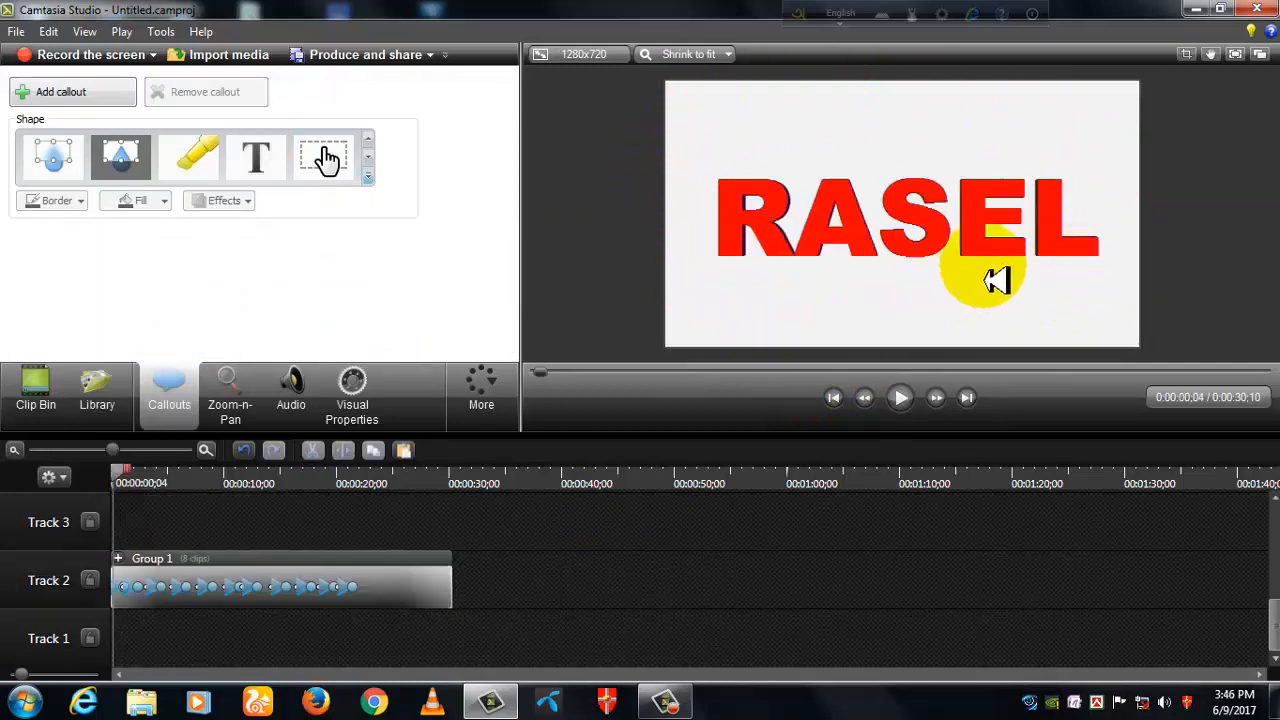
- Move the group from Track 2 back down to Track 1
left_click_drag(334, 580, 298, 662)
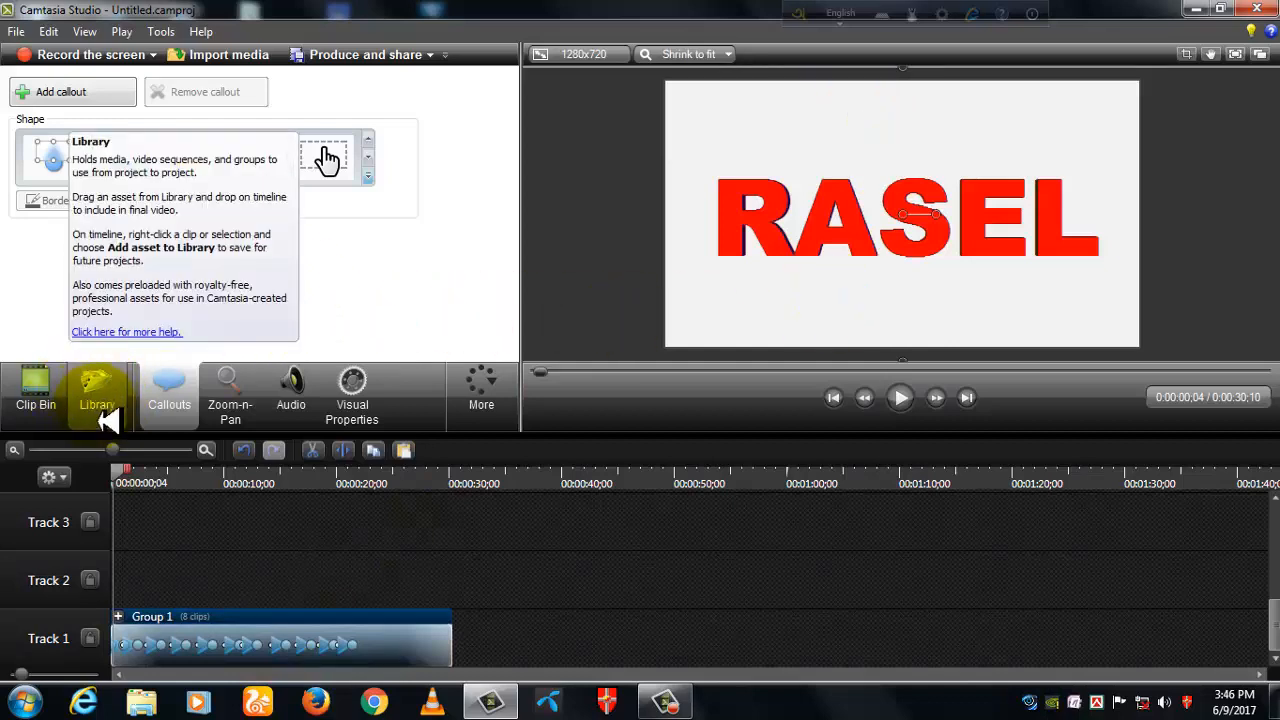
- Reopen the library's water folder and preview its Animated Title for about two seconds
left_click(104, 418)
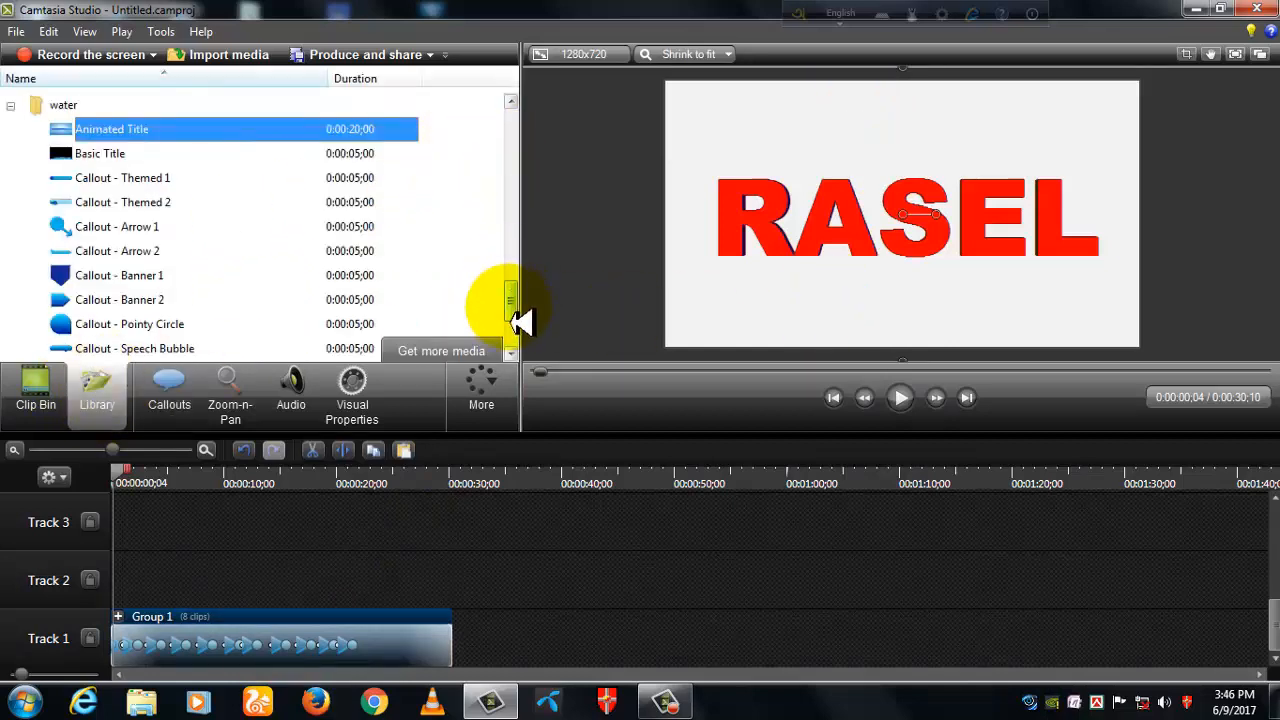
left_click_drag(510, 308, 506, 273)
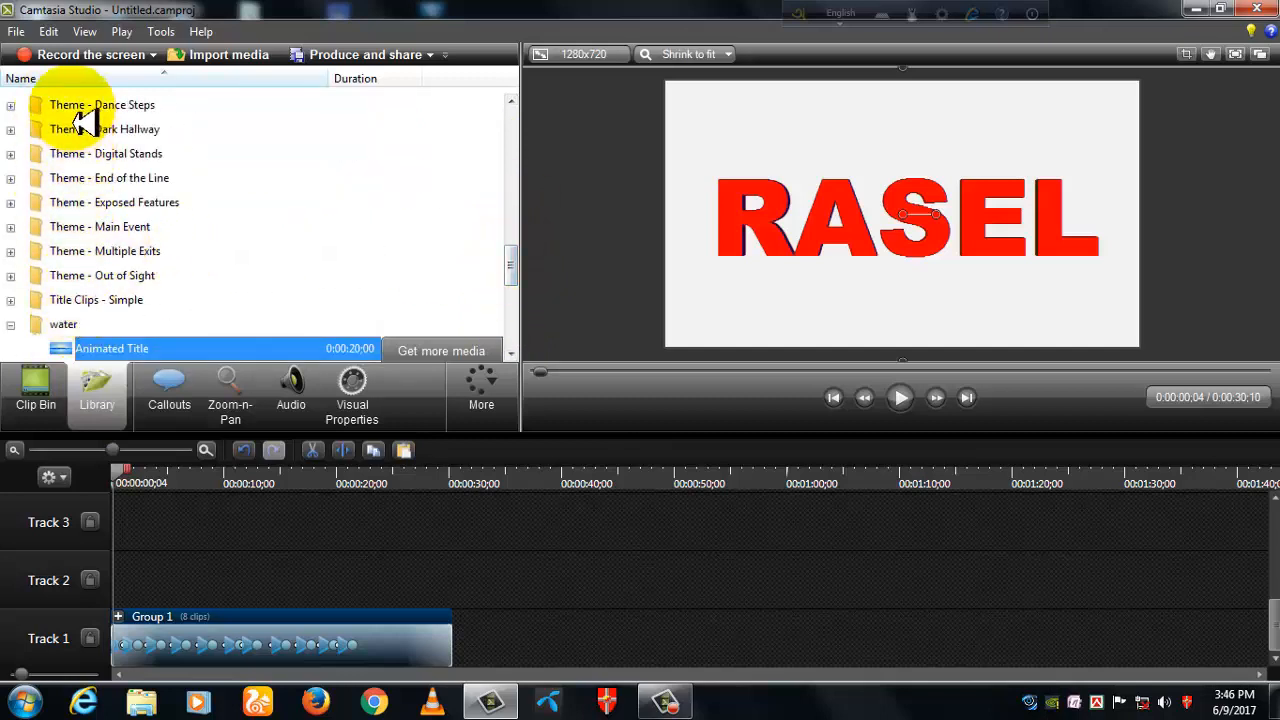
left_click_drag(512, 271, 524, 286)
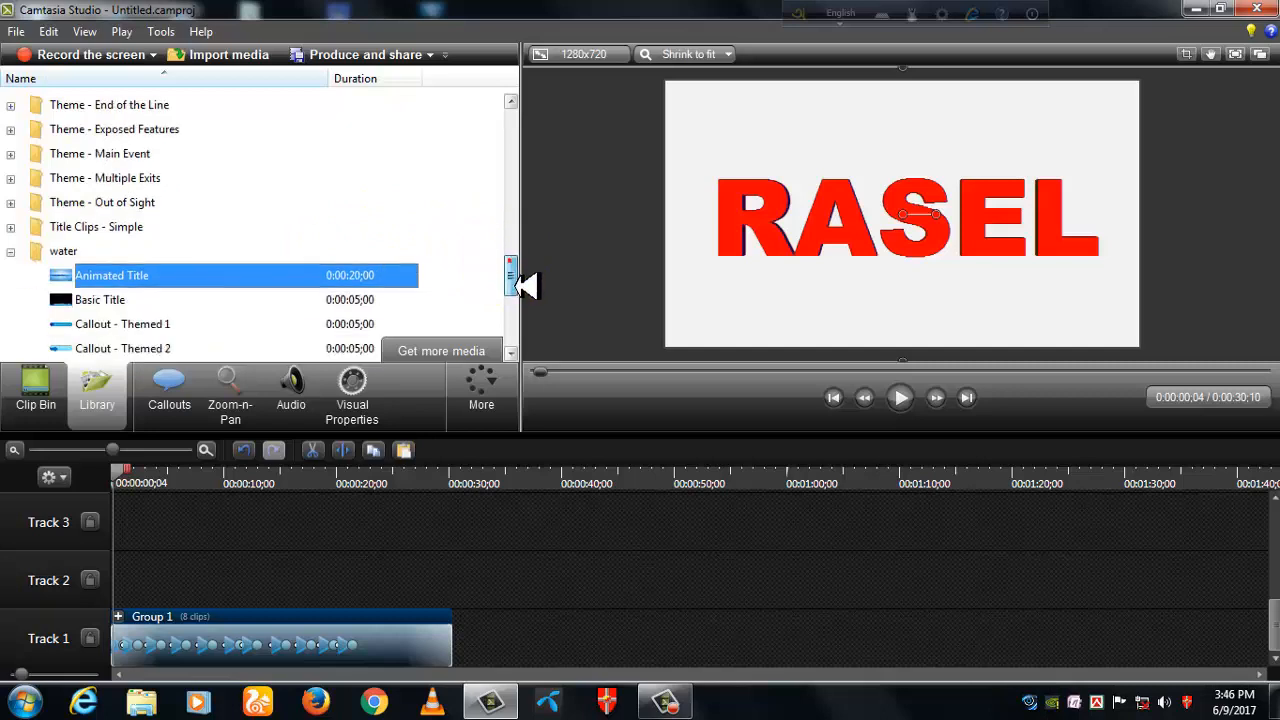
double_click(68, 254)
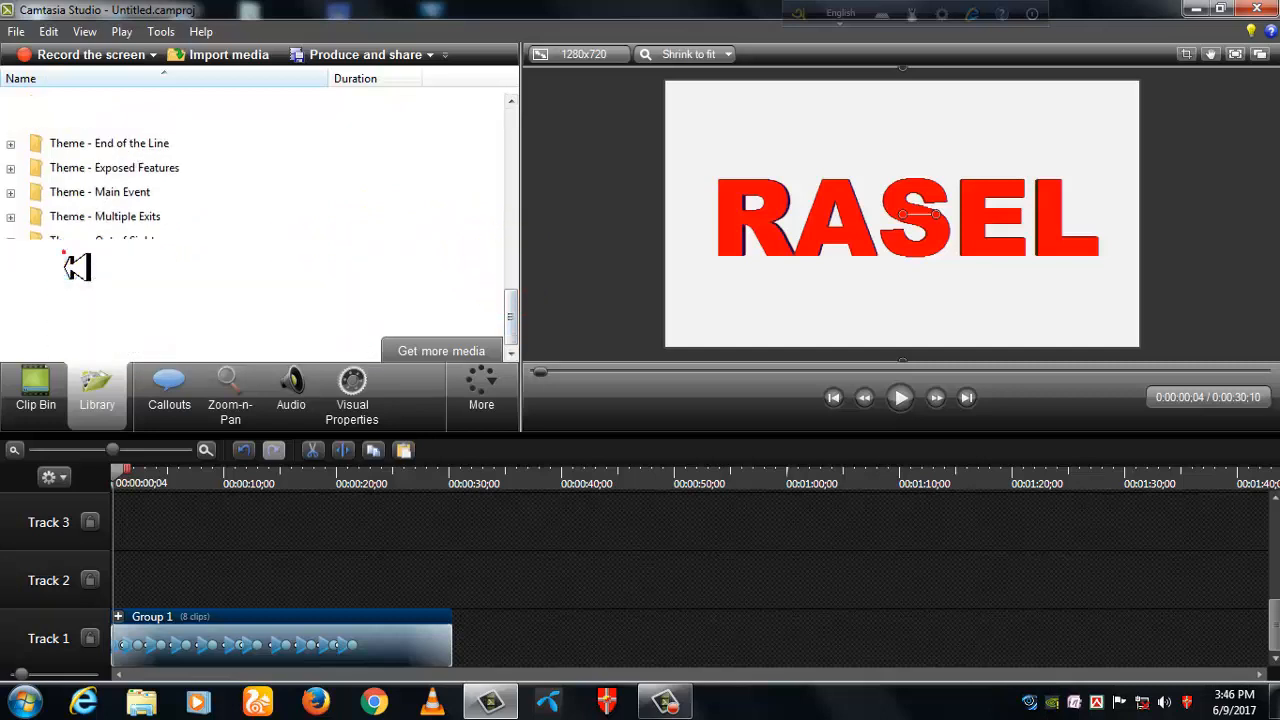
double_click(140, 330)
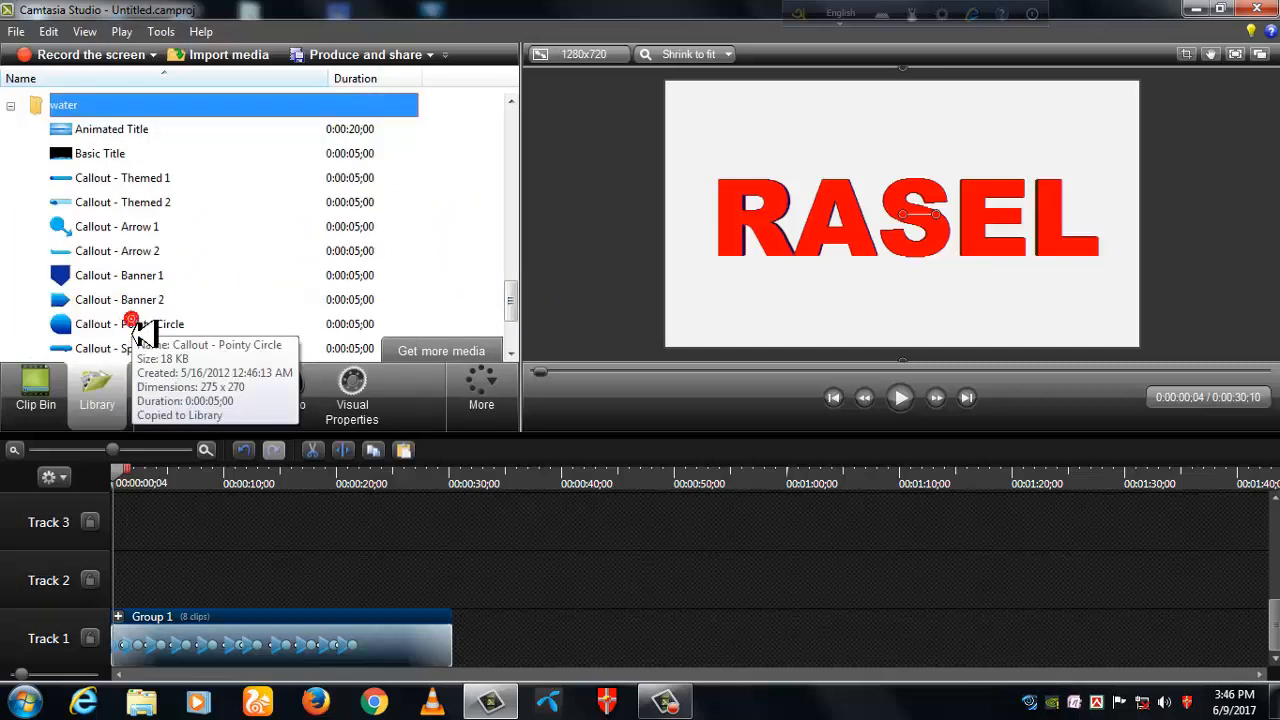
double_click(108, 135)
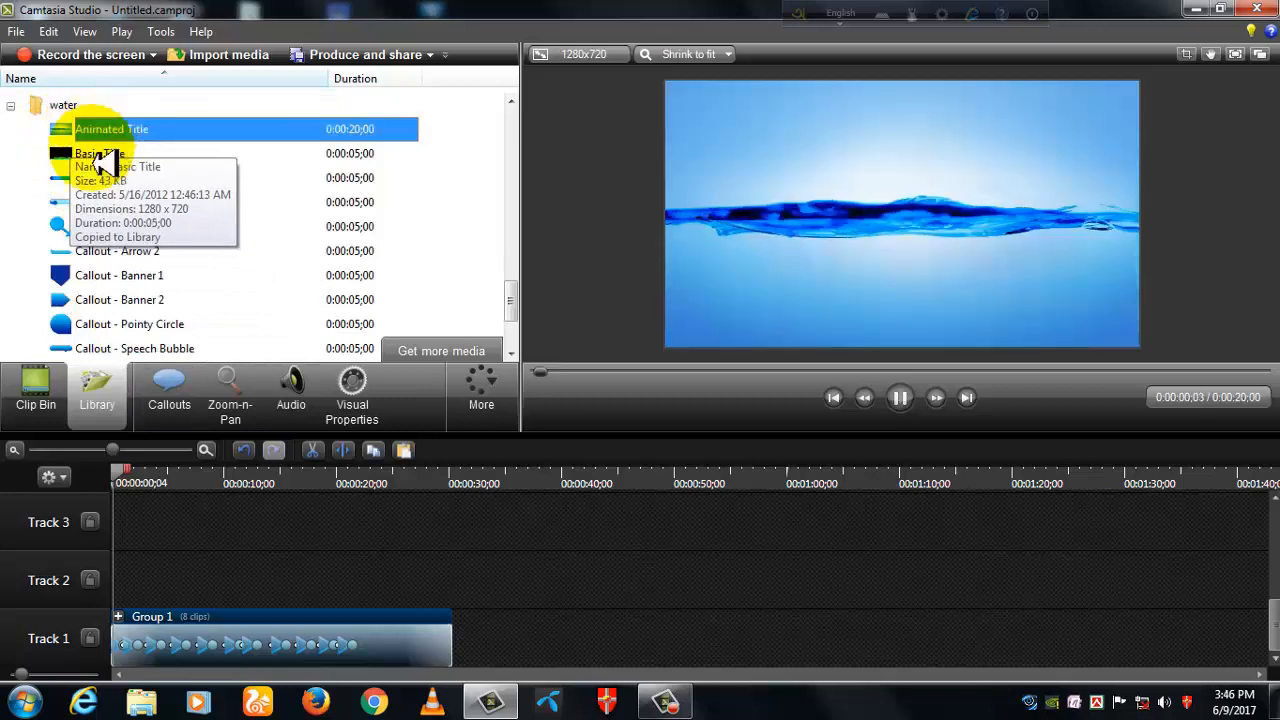
left_click(900, 397)
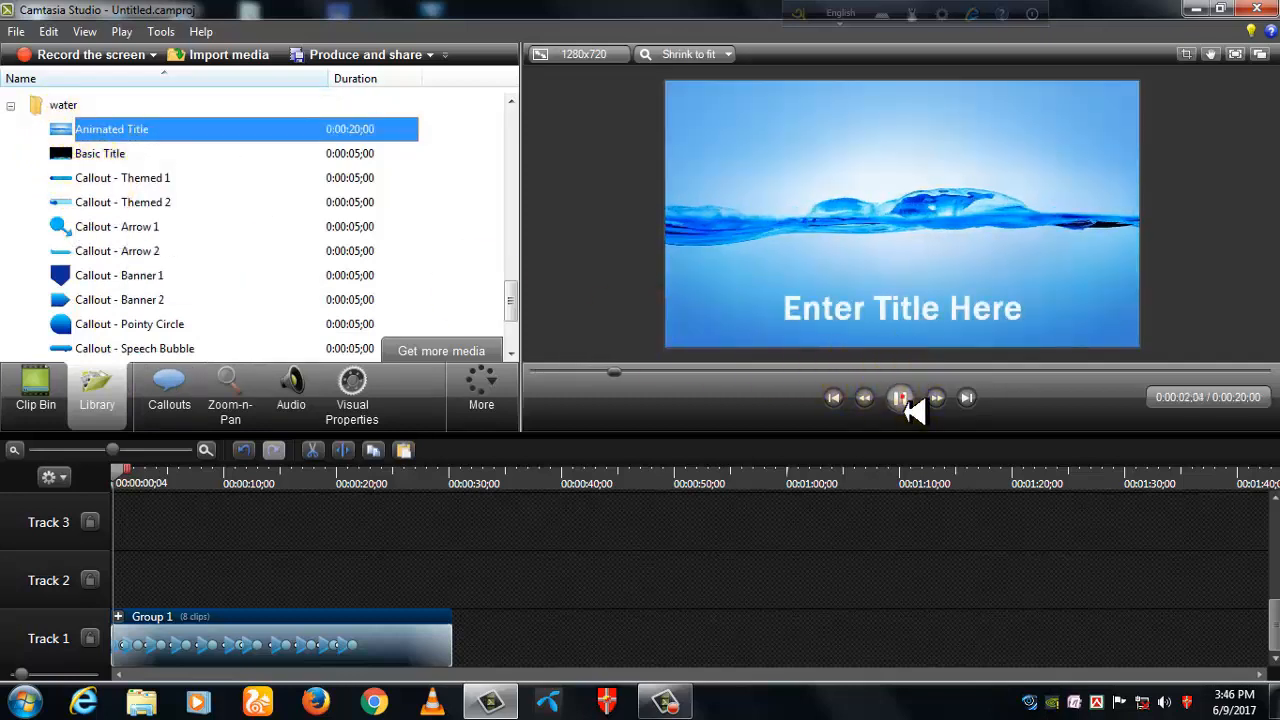
- Add the water Animated Title to Track 1 at about 0:00:32;15, after the group, and move the group up to Track 2
left_click(430, 236)
left_click(110, 129)
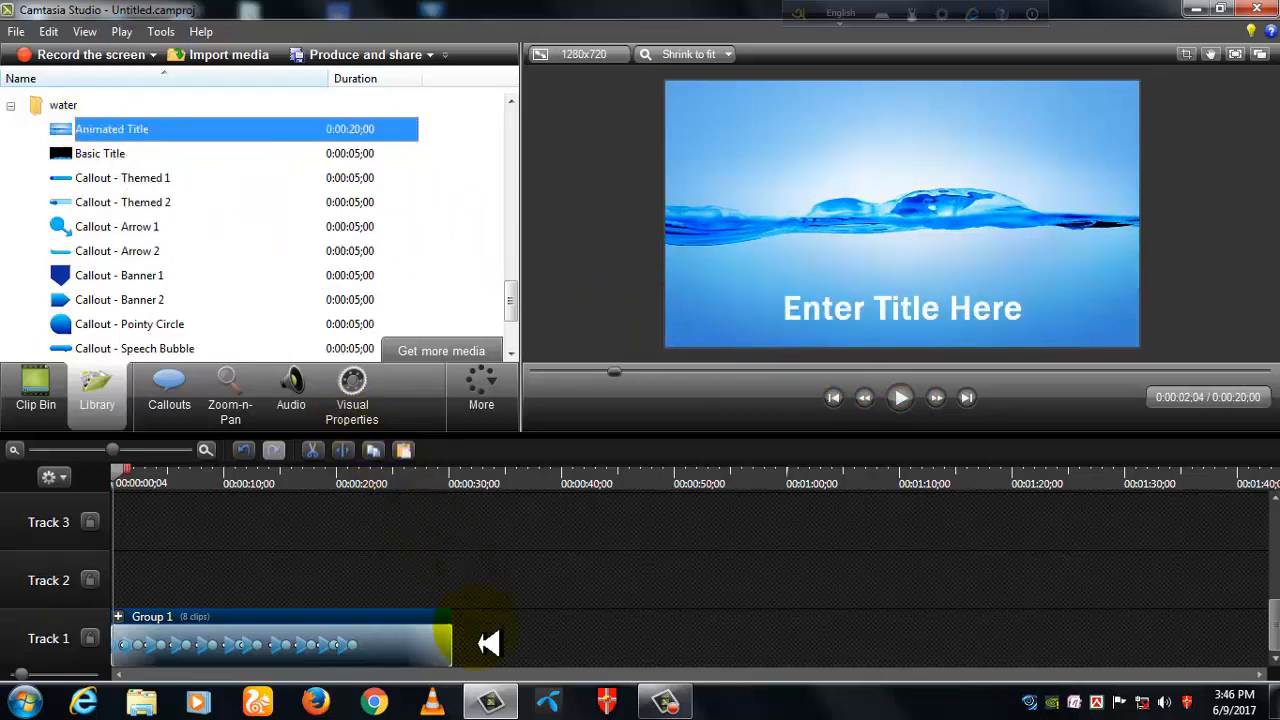
left_click_drag(488, 643, 491, 645)
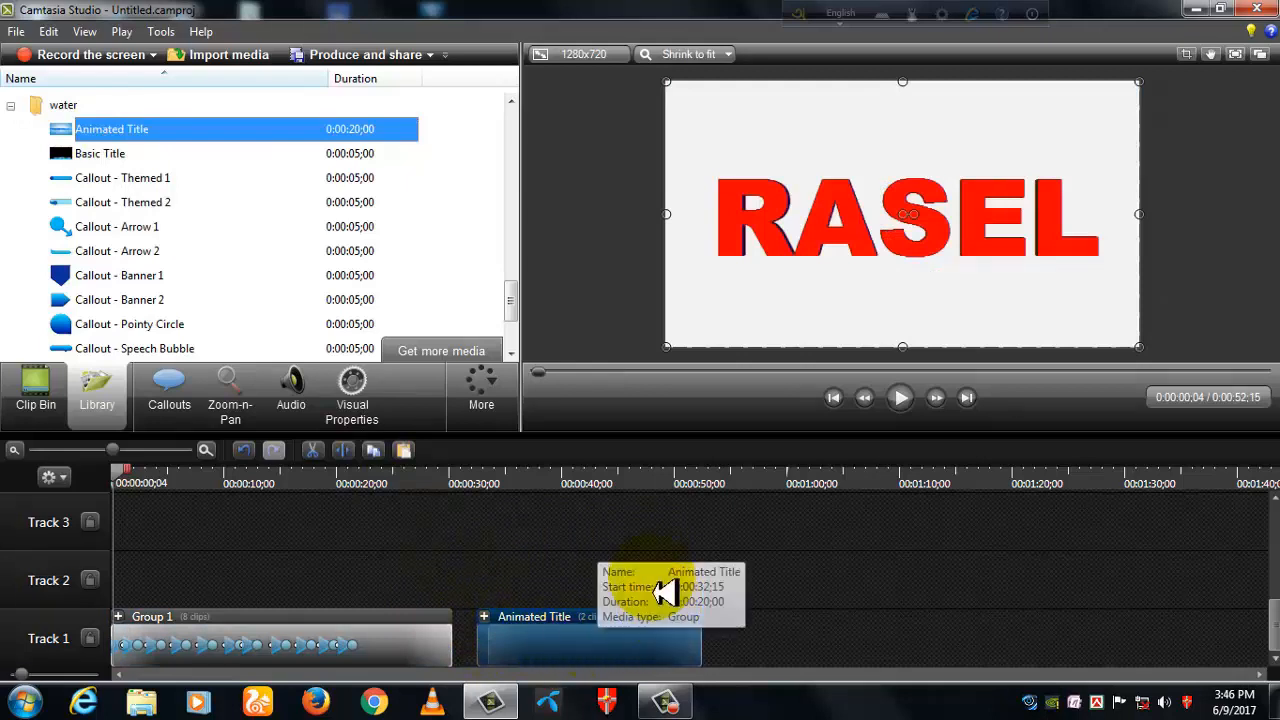
left_click(292, 655)
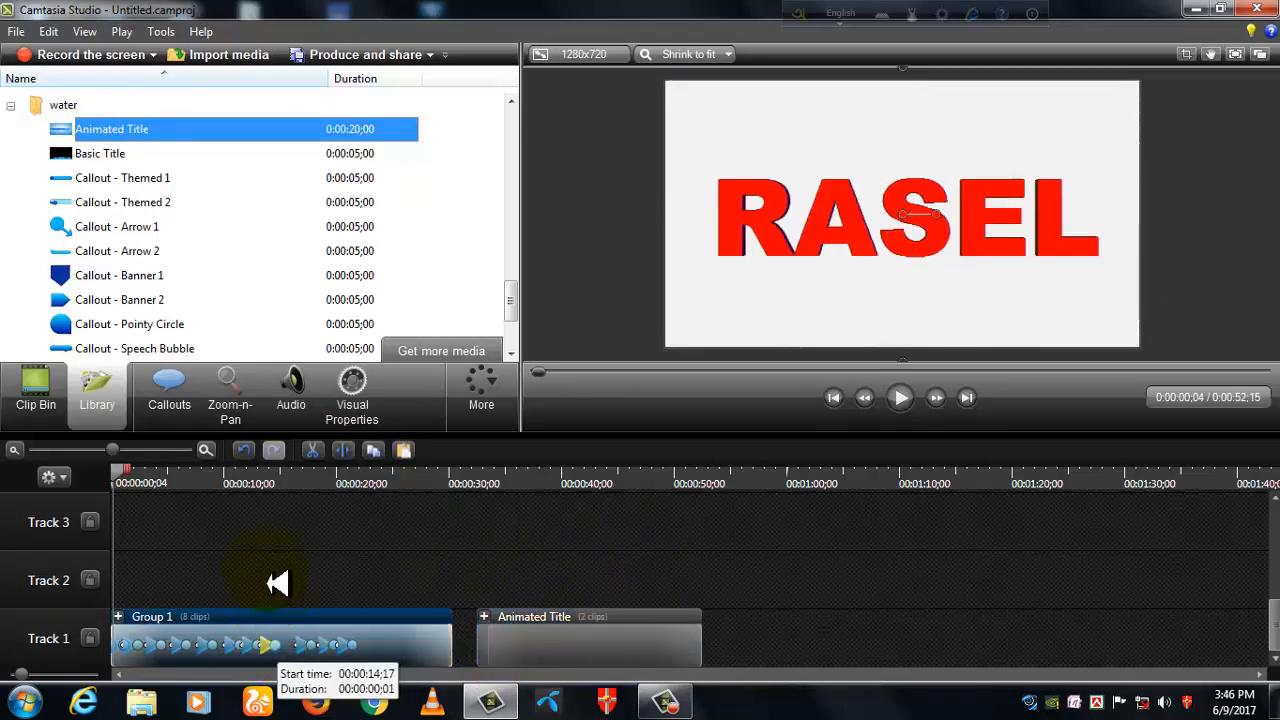
left_click_drag(387, 637, 407, 583)
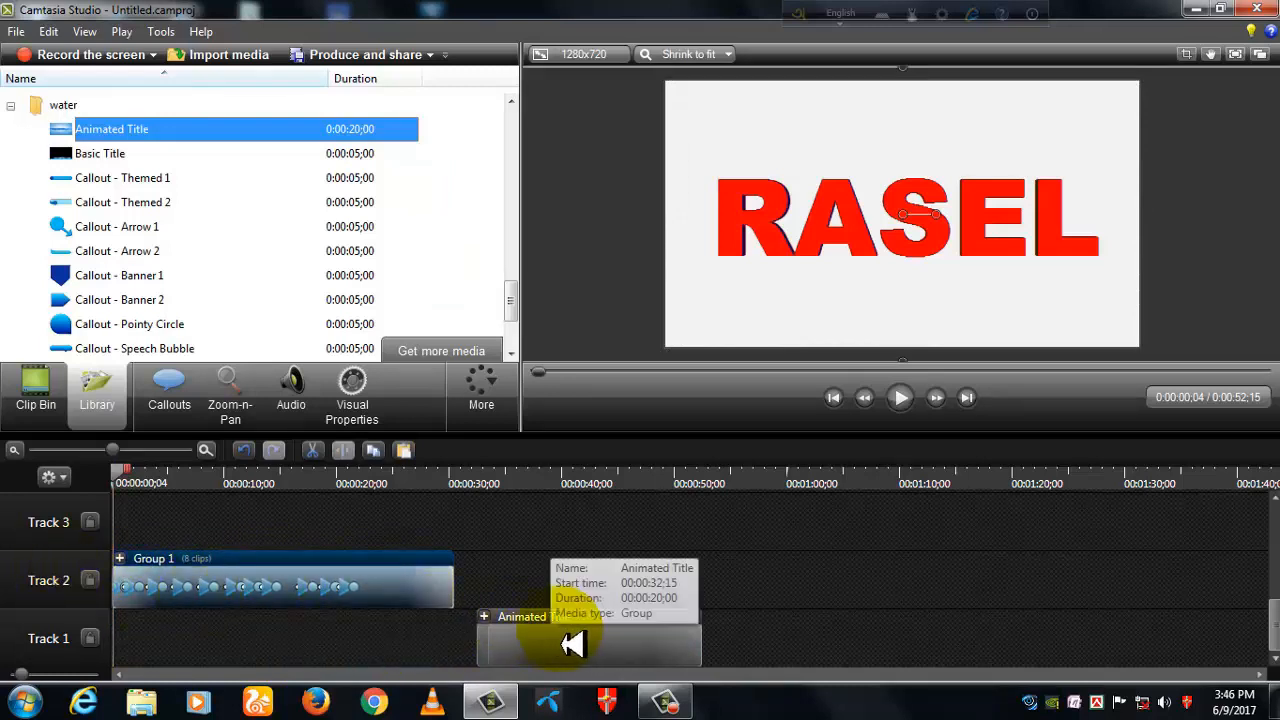
- Move the Animated Title to the start of Track 1 beneath the group and delete its "Enter Title Here" text
left_click_drag(563, 657, 172, 668)
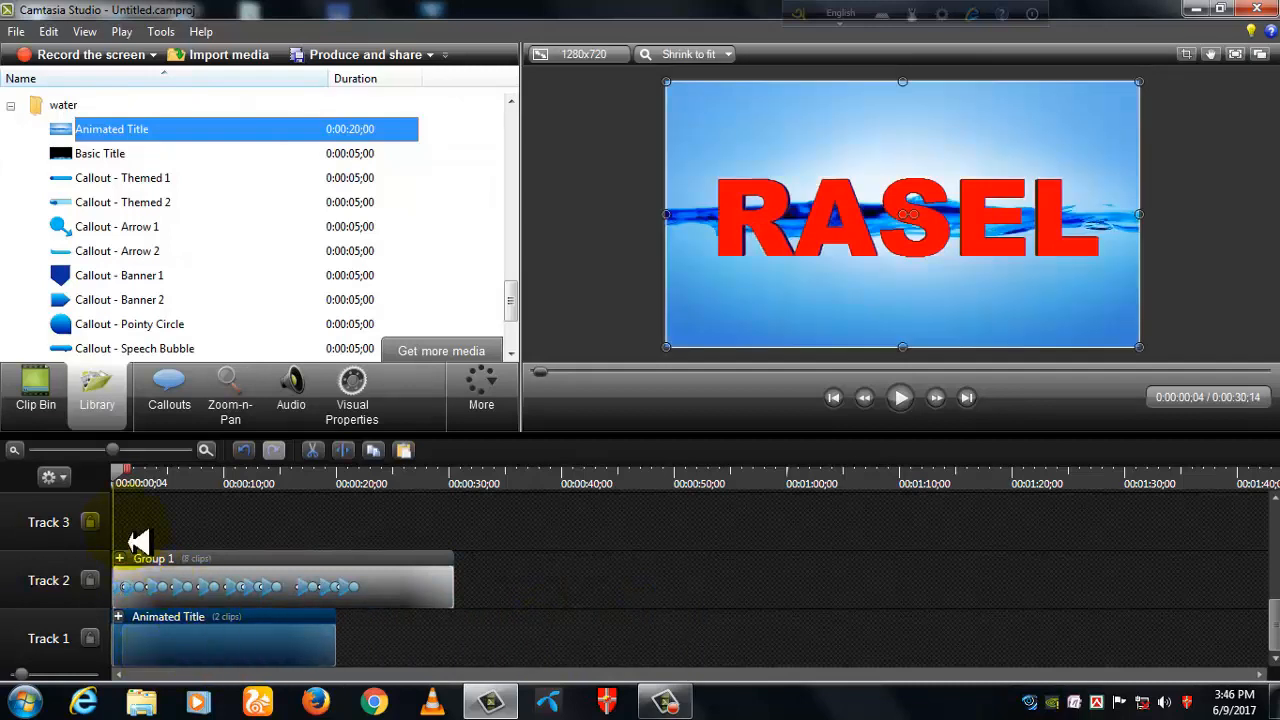
left_click_drag(118, 469, 138, 479)
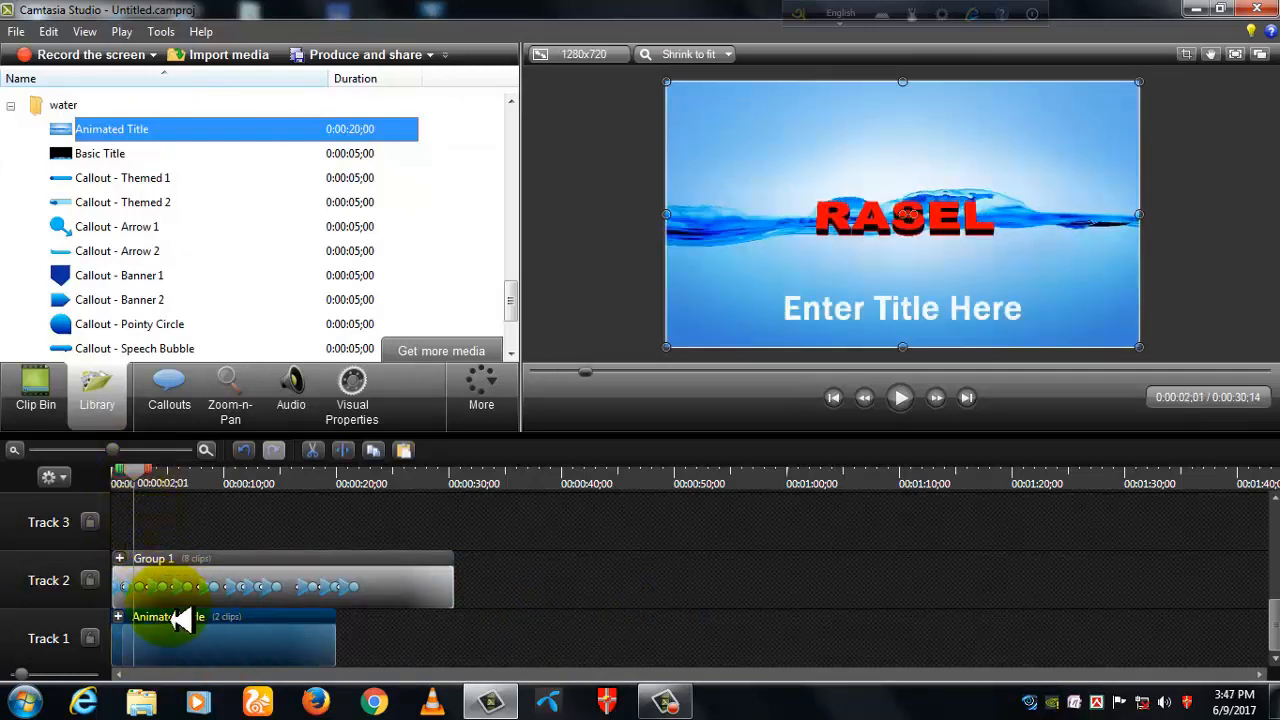
double_click(860, 321)
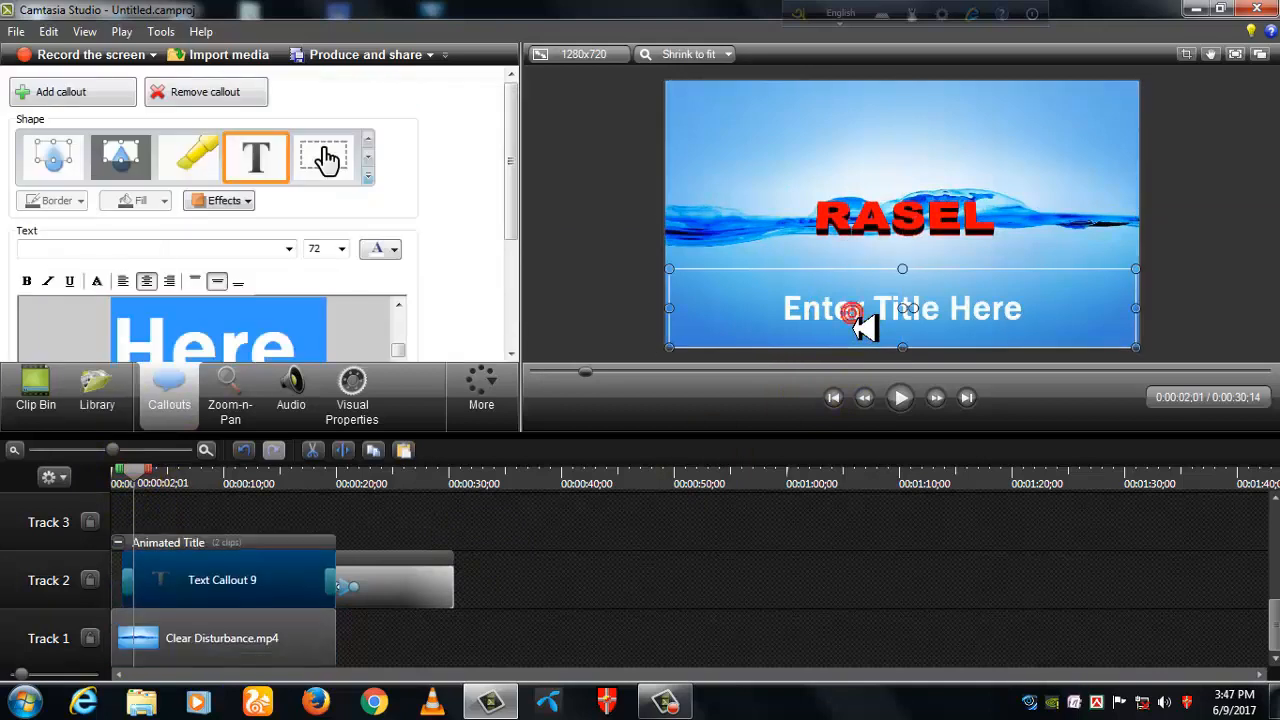
left_click(381, 349)
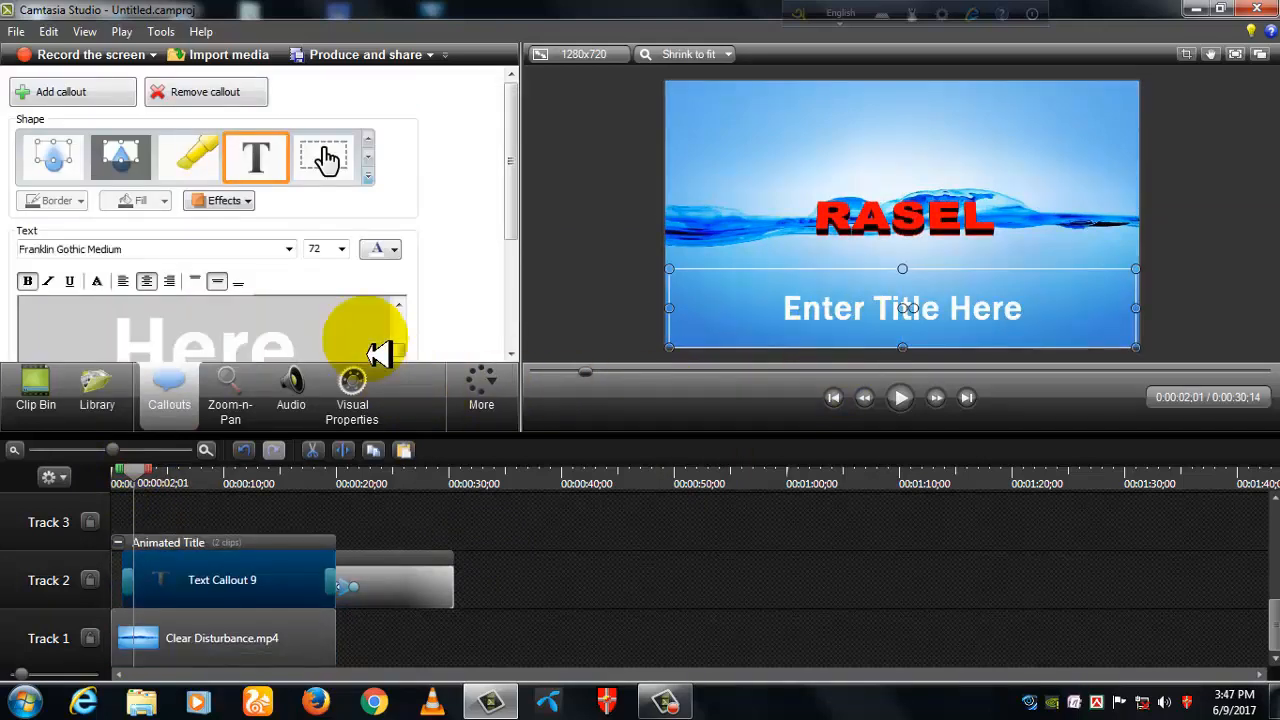
key("BackSpace")
key("BackSpace")
key("BackSpace")
key("BackSpace")
key("BackSpace")
key("BackSpace")
key("BackSpace")
key("BackSpace")
key("BackSpace")
key("BackSpace")
key("BackSpace")
key("BackSpace")
key("BackSpace")
key("BackSpace")
key("BackSpace")
key("BackSpace")
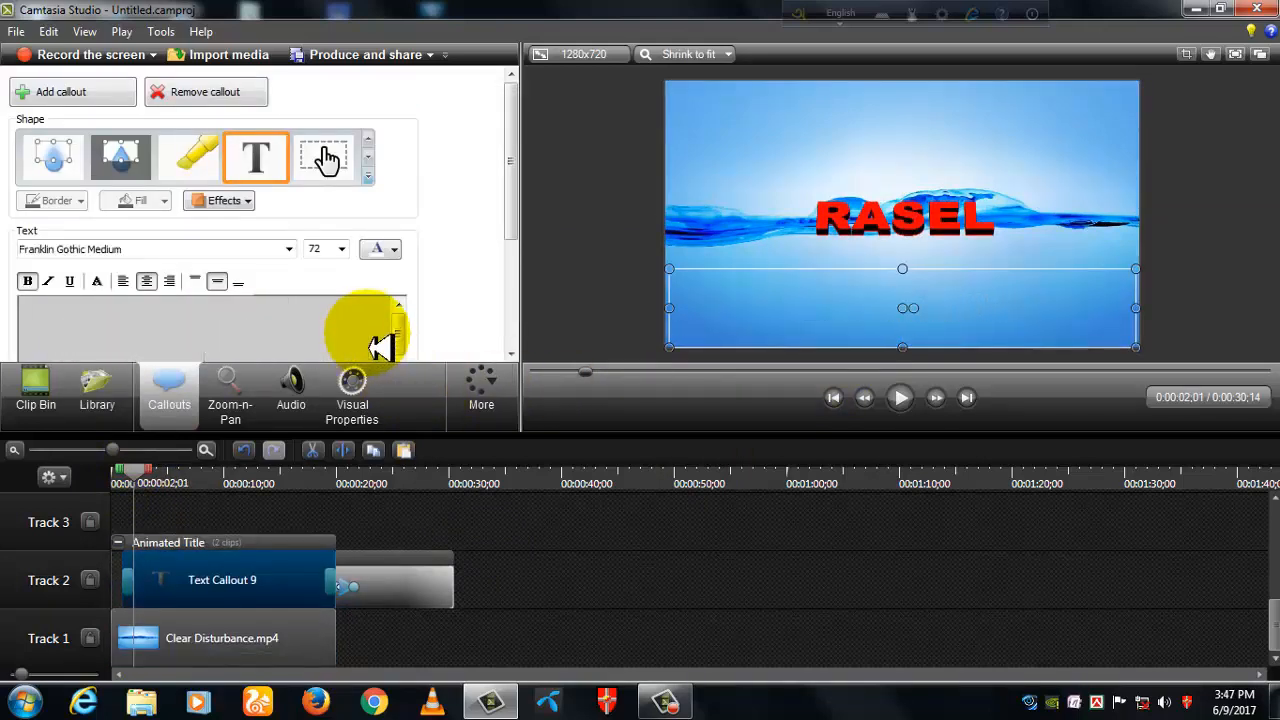
left_click(413, 650)
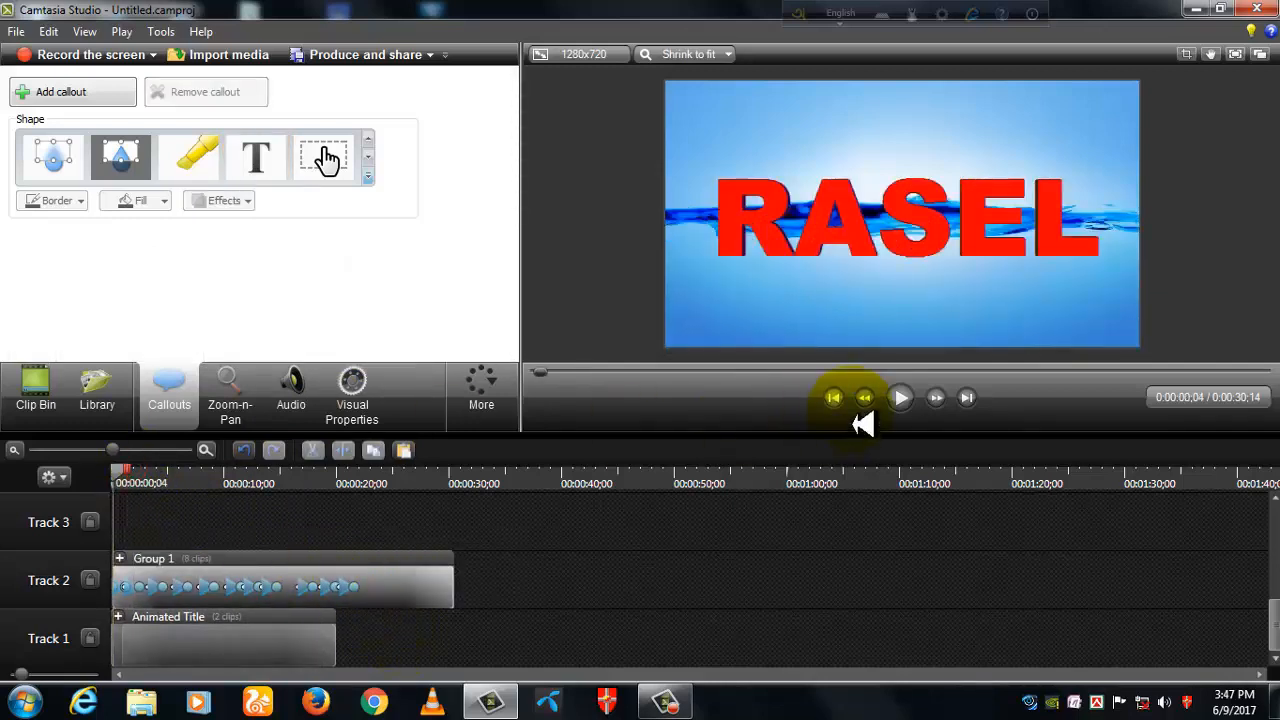
- Play the timeline to about 0:00:25, and trim the end of the Track 2 group to match the Animated Title at 0:00:20;00
left_click(902, 397)
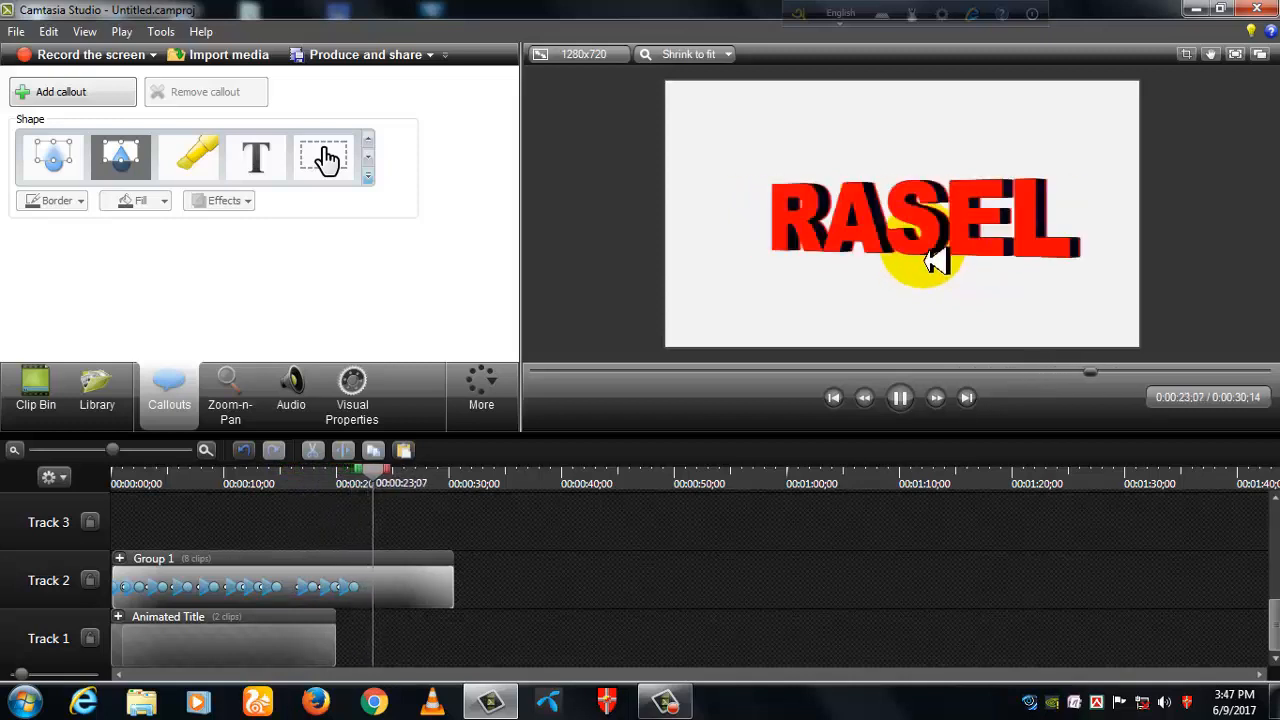
left_click(901, 400)
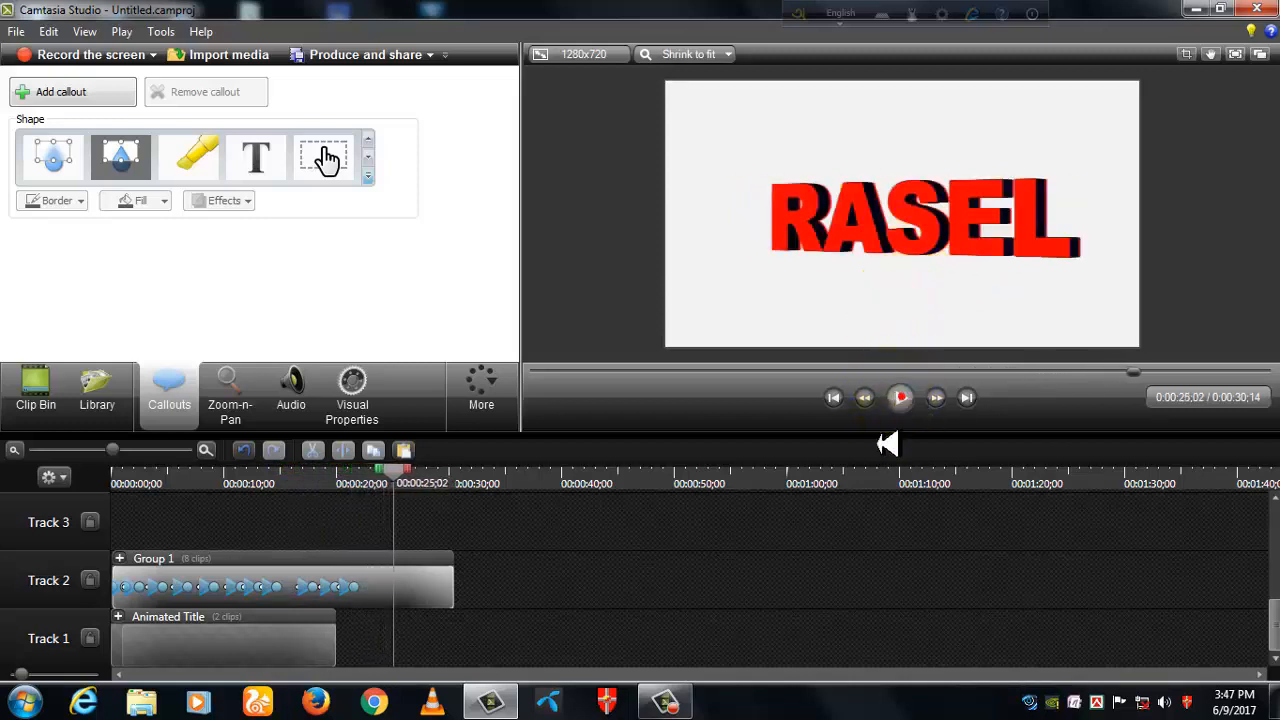
left_click_drag(463, 602, 354, 623)
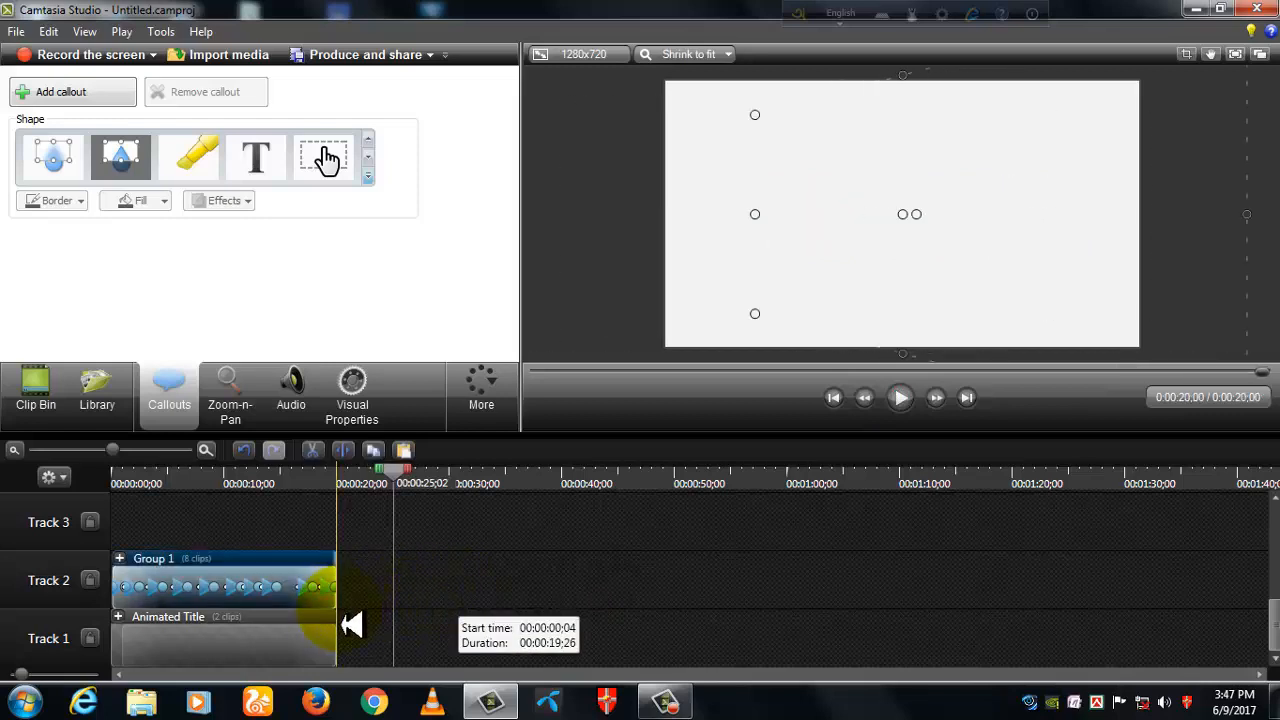
left_click_drag(400, 491, 115, 540)
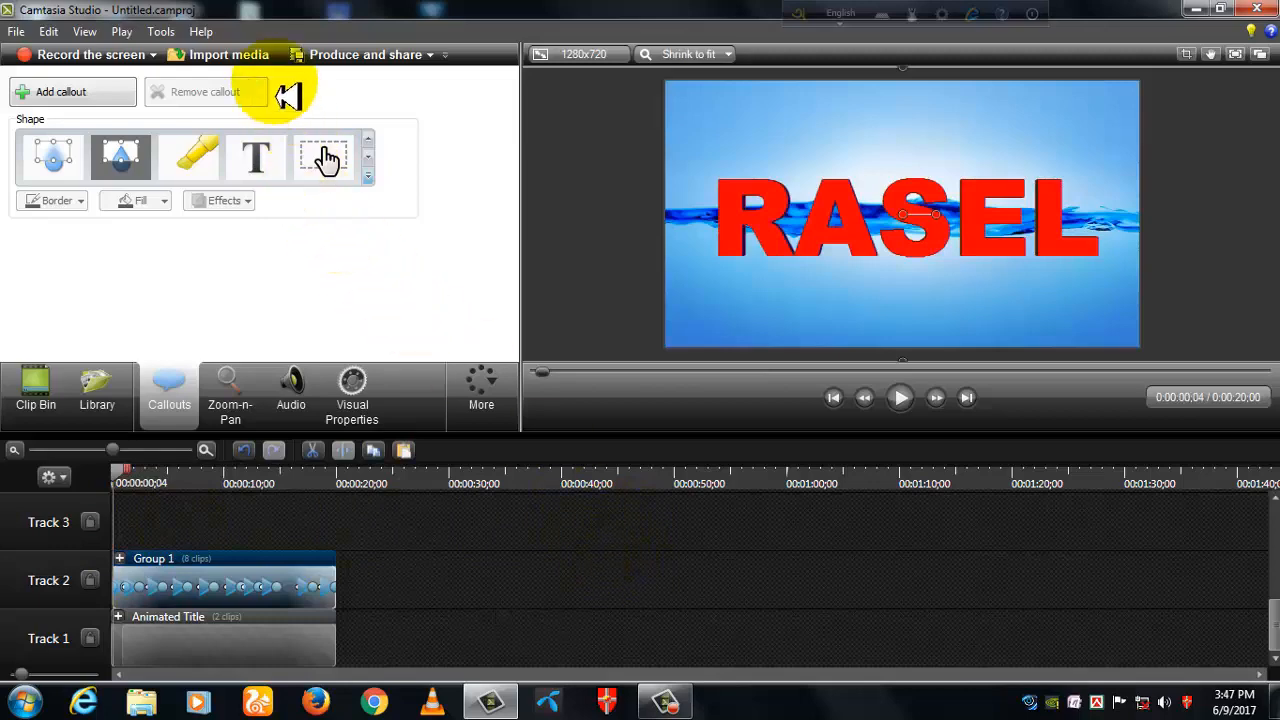
- Import intro music.mp3 from the Desktop and place it at the start of Track 3
left_click(246, 62)
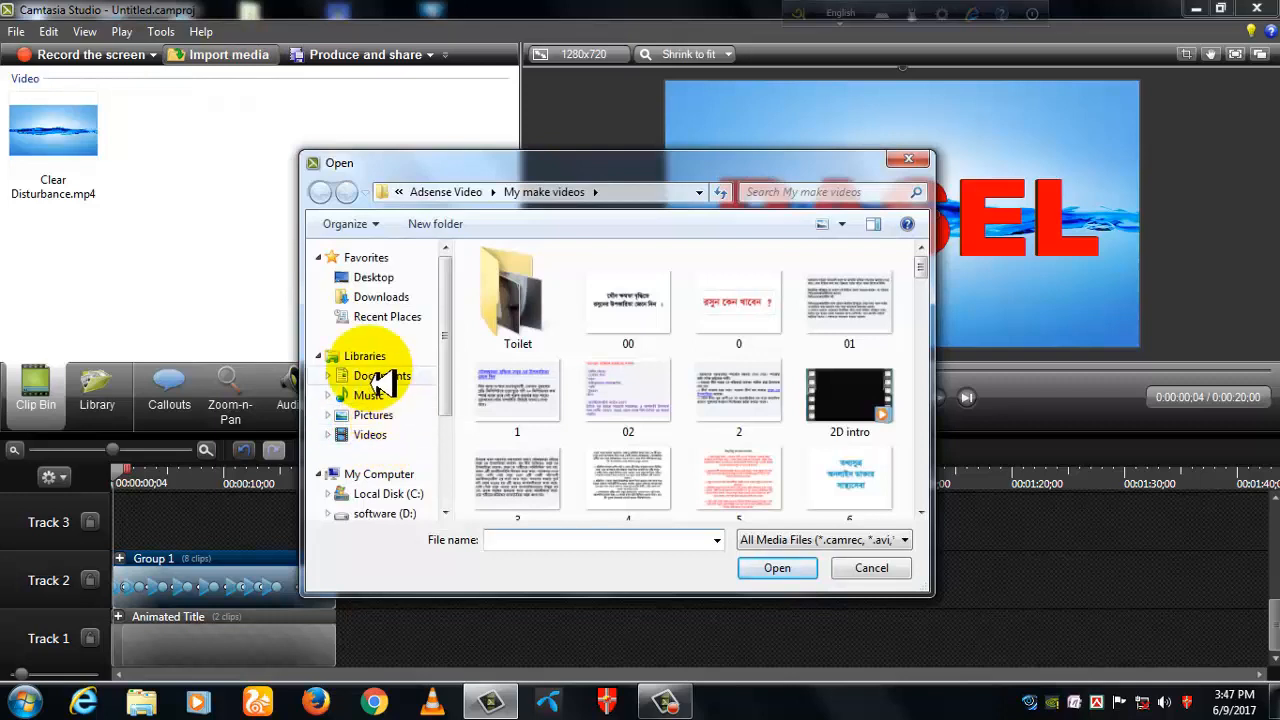
left_click(392, 279)
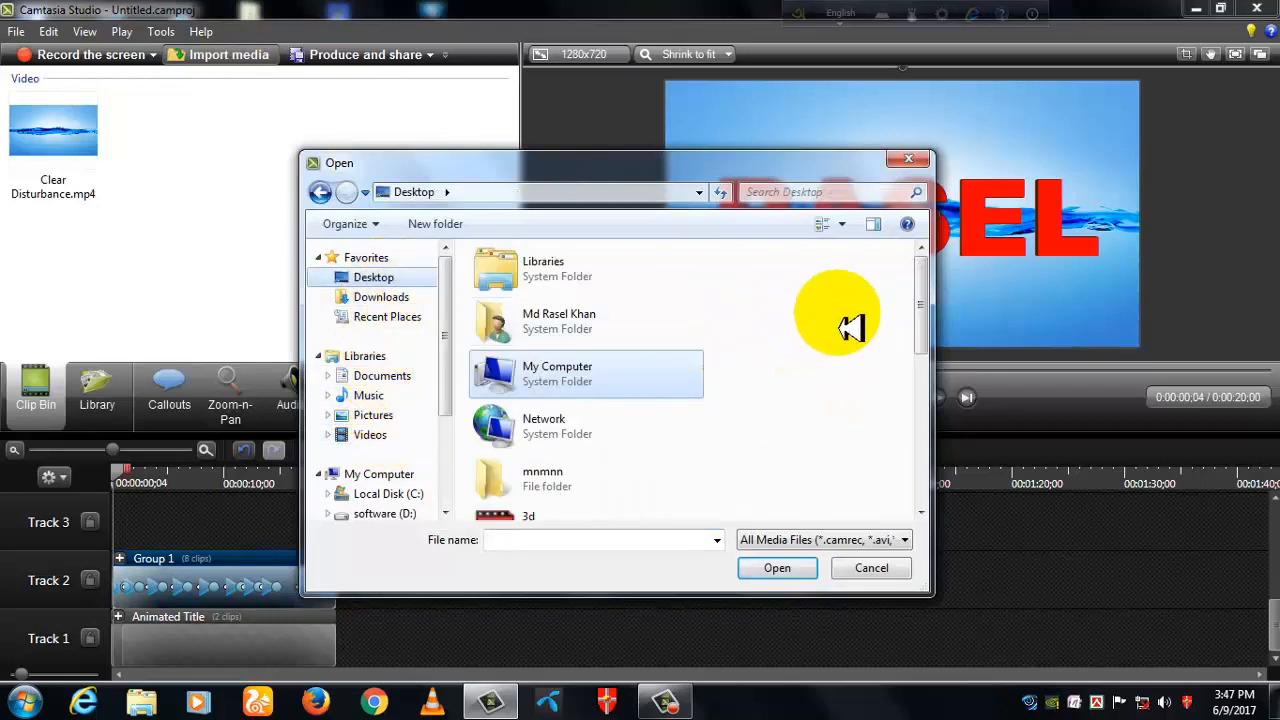
left_click_drag(918, 298, 710, 497)
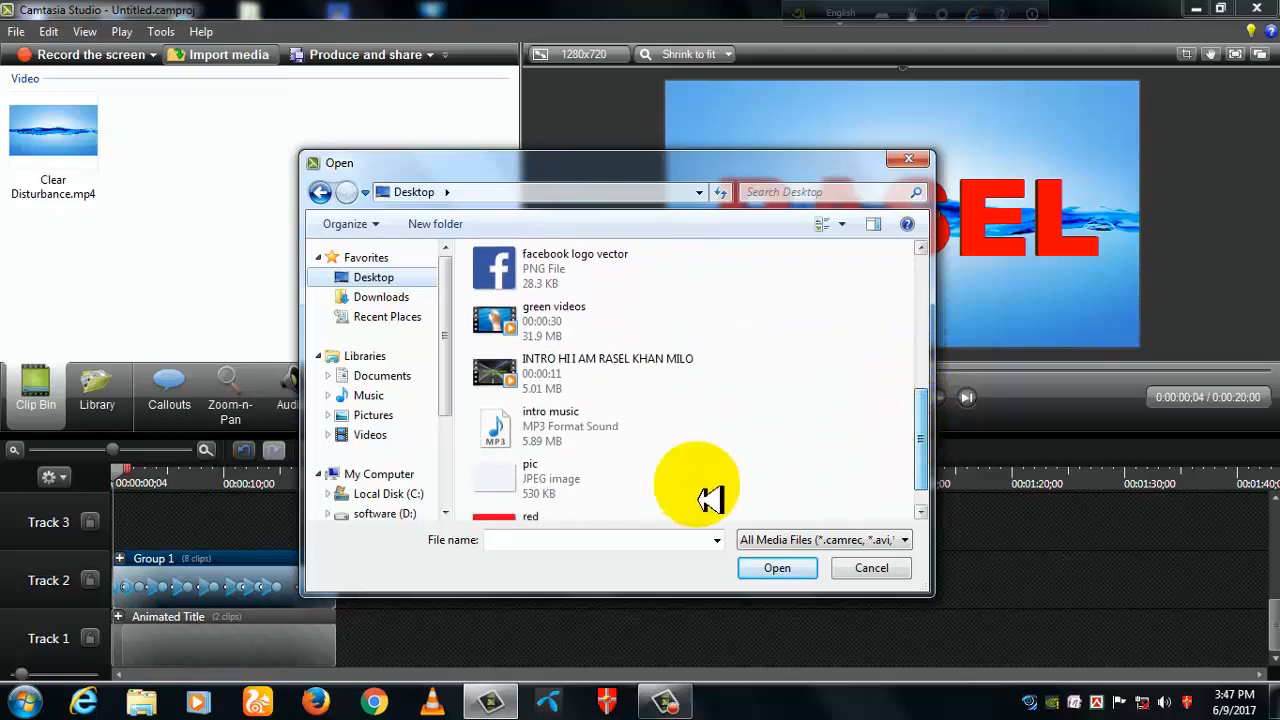
double_click(537, 438)
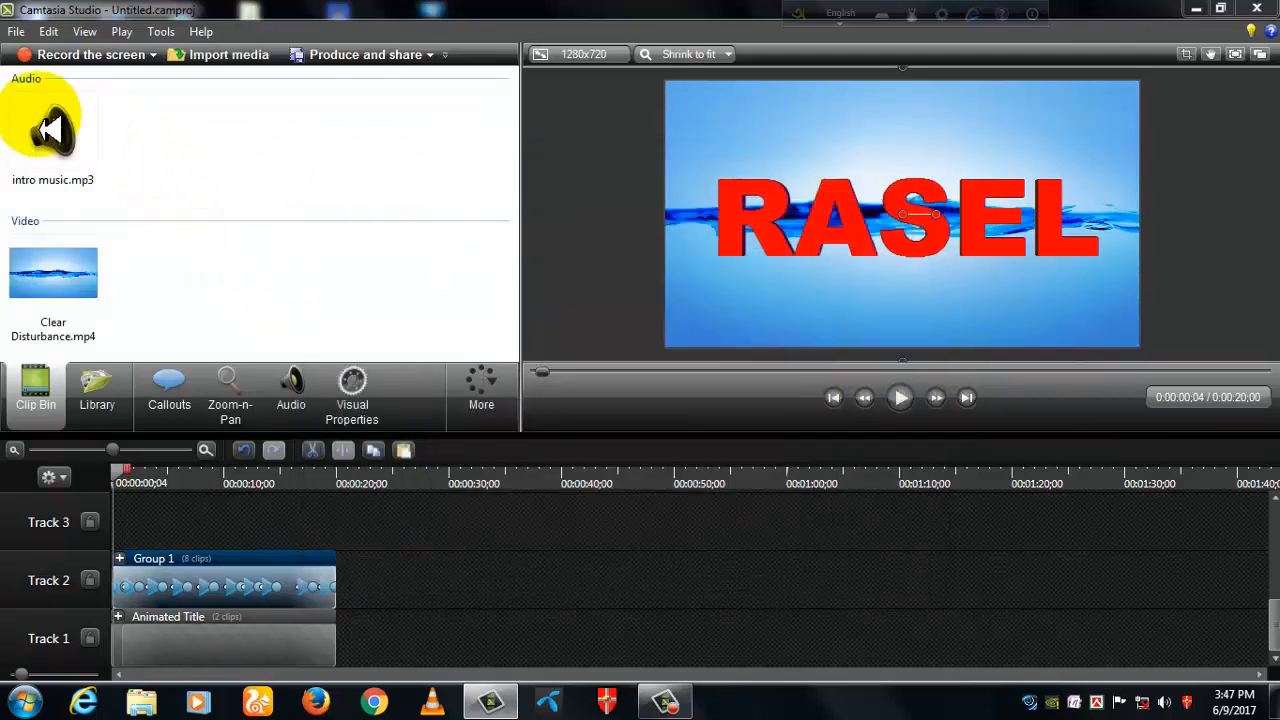
left_click_drag(55, 130, 130, 530)
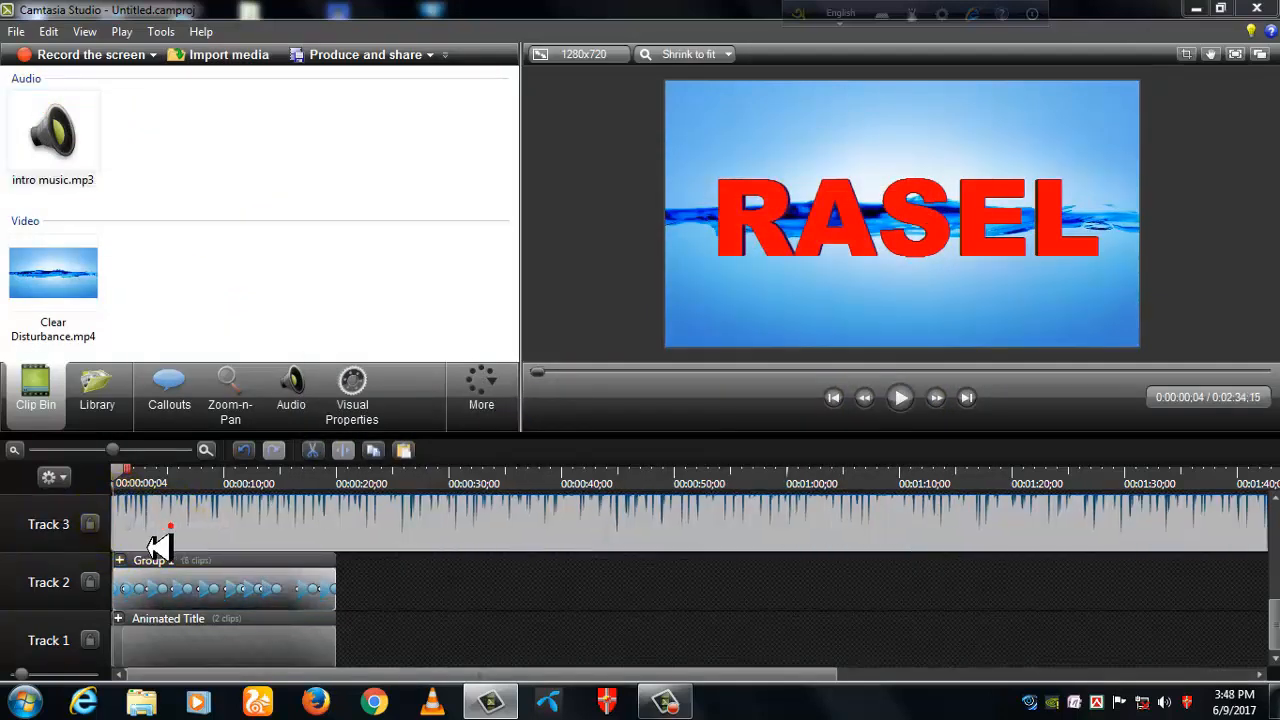
- Trim the end of the intro music on Track 3 to 0:00:20;00, matching the clips below
left_click_drag(113, 451, 91, 451)
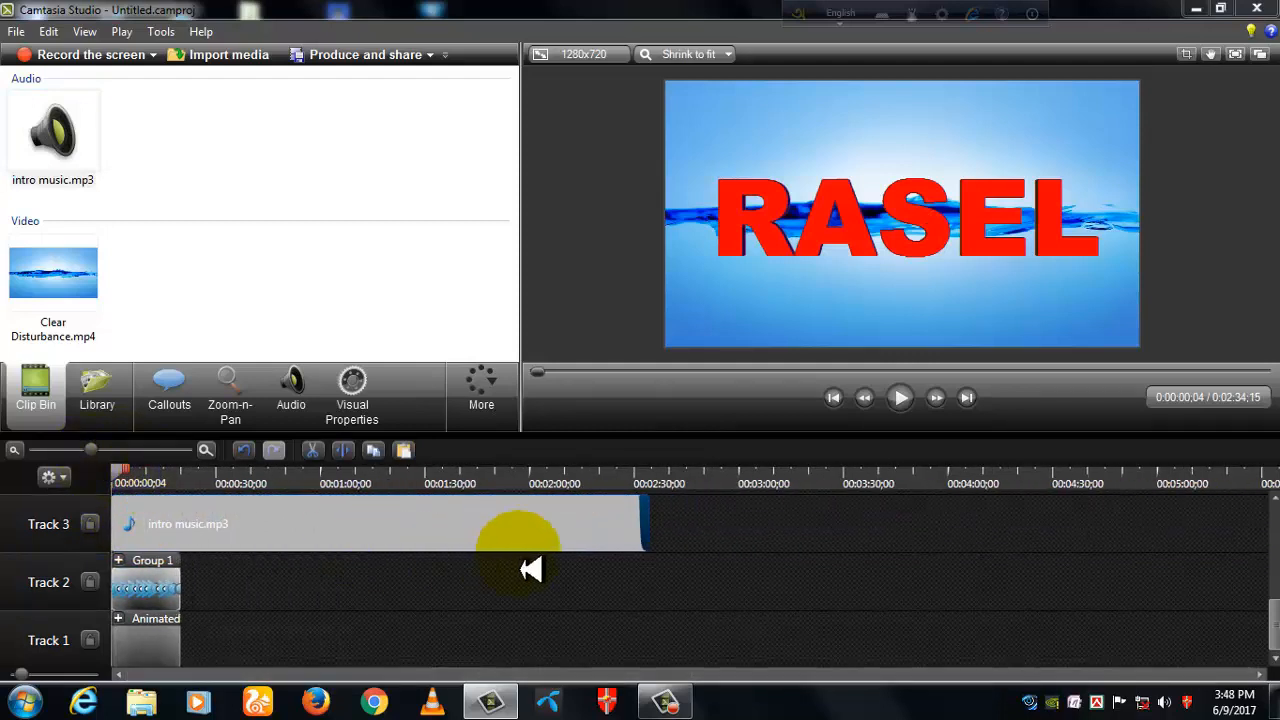
left_click_drag(658, 537, 162, 515)
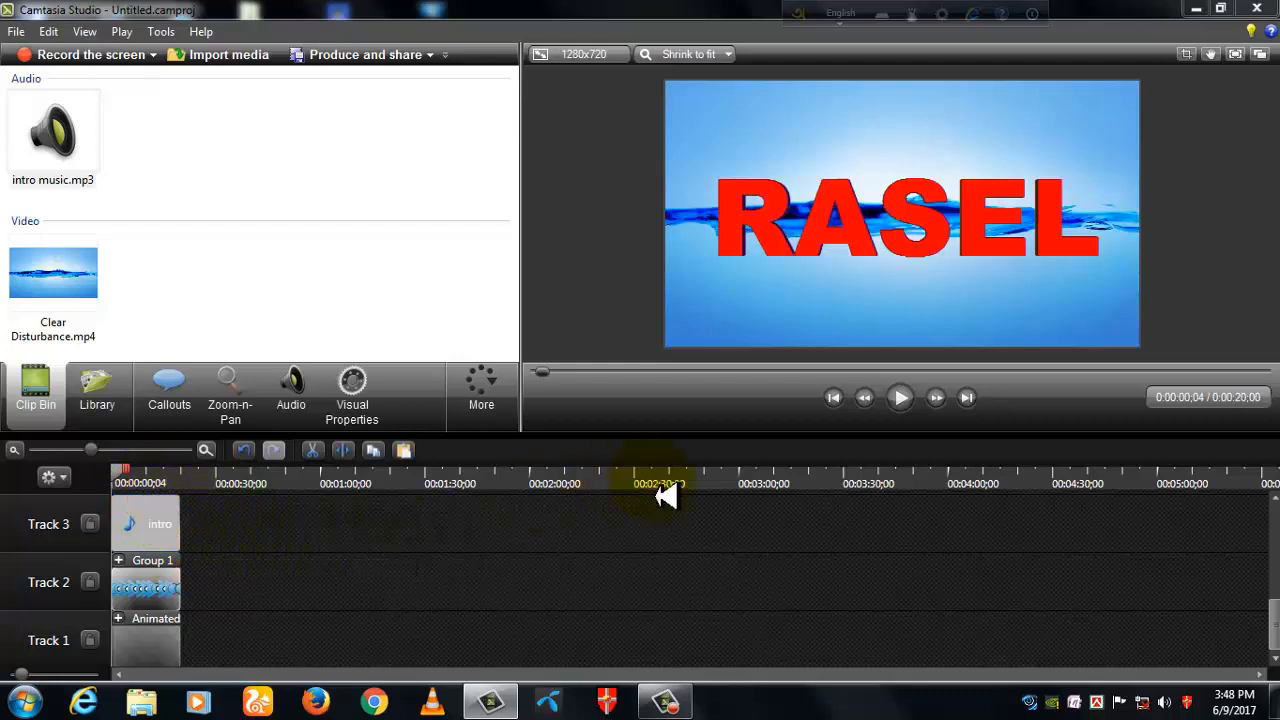
left_click(150, 514)
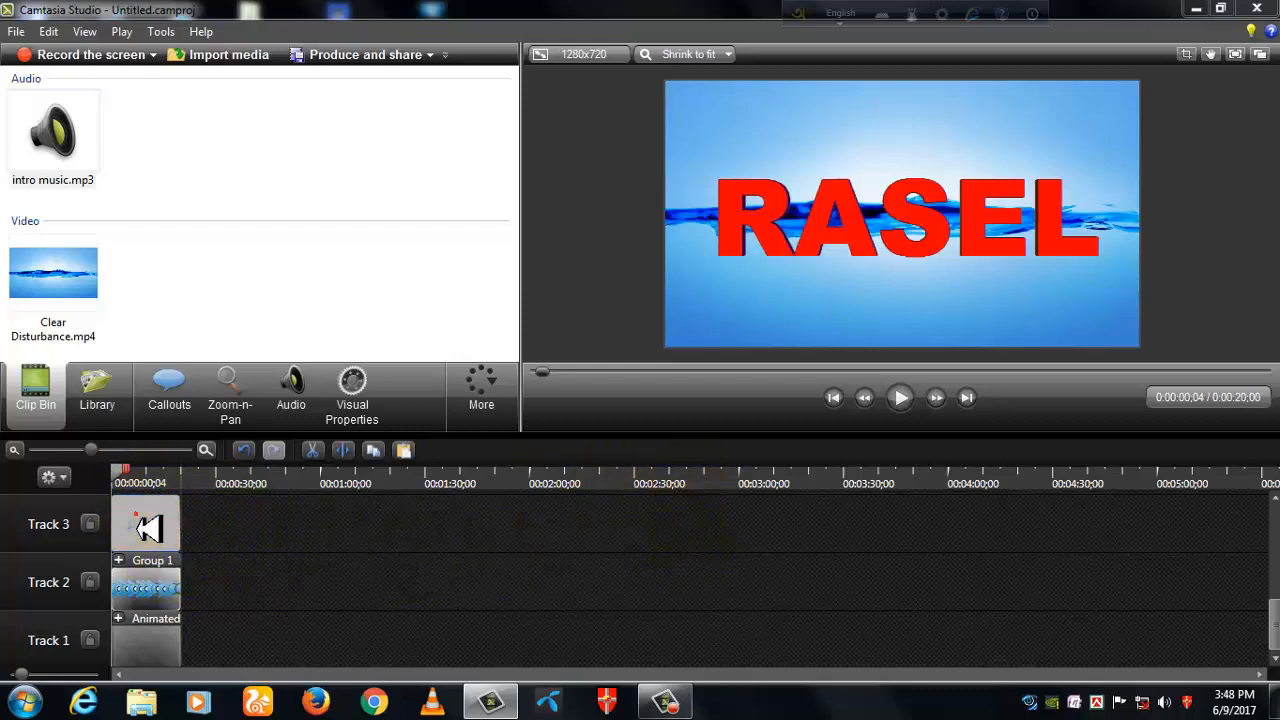
left_click(278, 624)
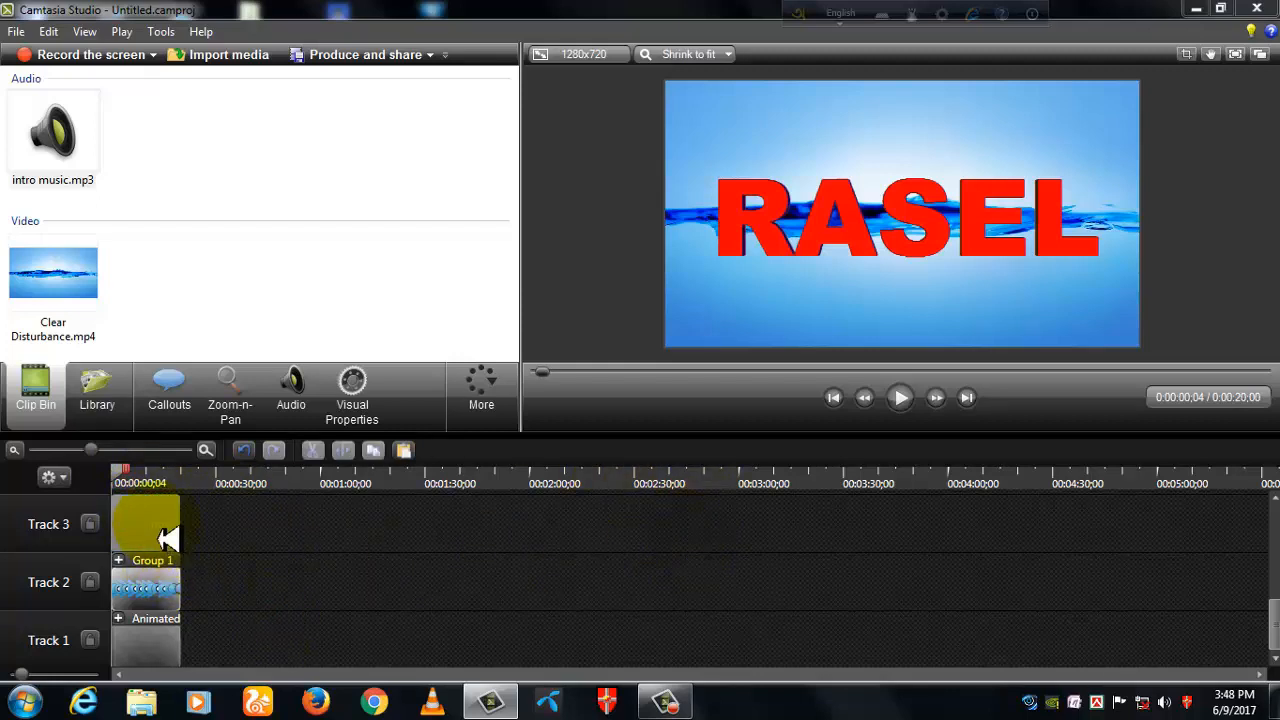
- Show the intro music's audio properties and play the timeline with sound from the start to about 0:00:19;14
left_click(162, 533)
left_click(290, 418)
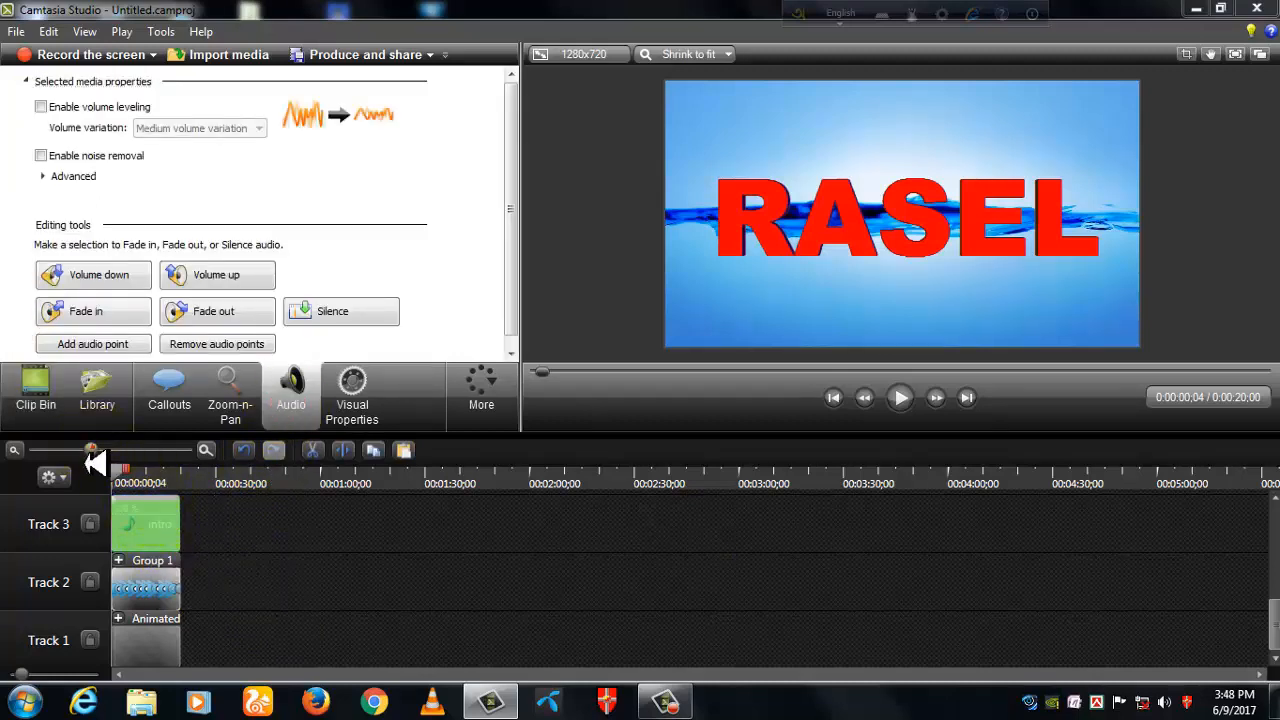
left_click_drag(92, 452, 121, 452)
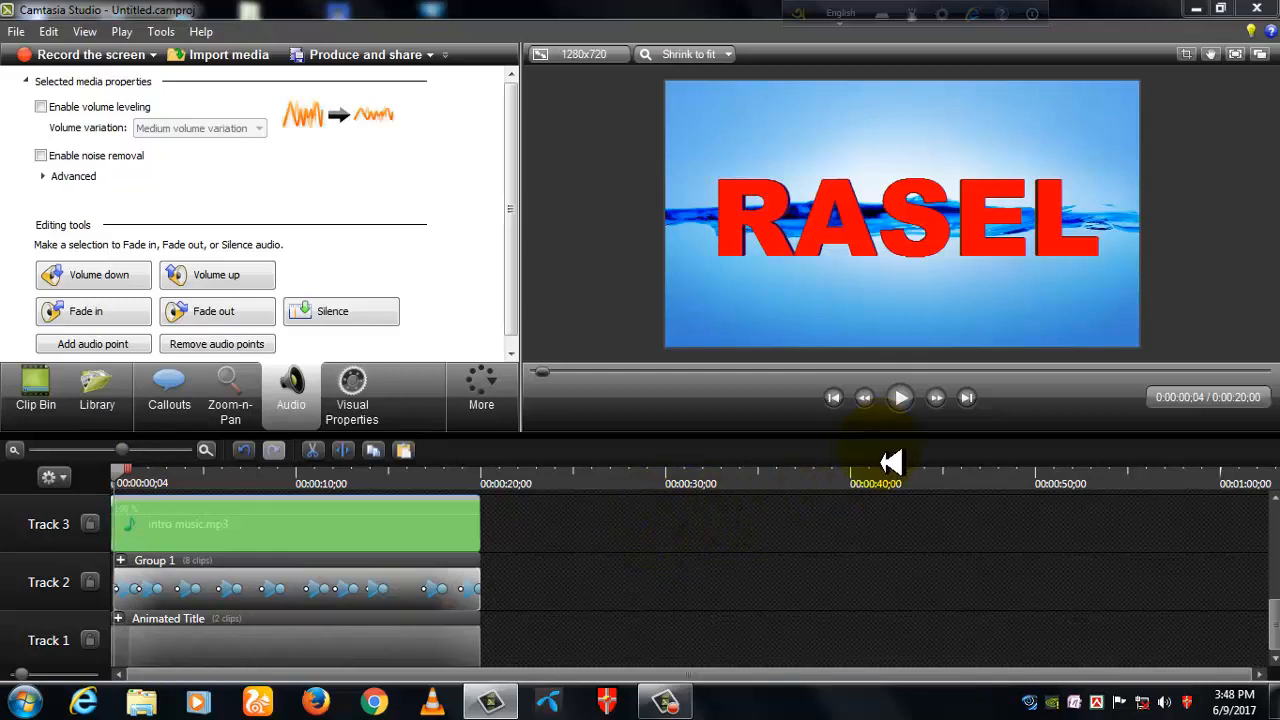
left_click(901, 399)
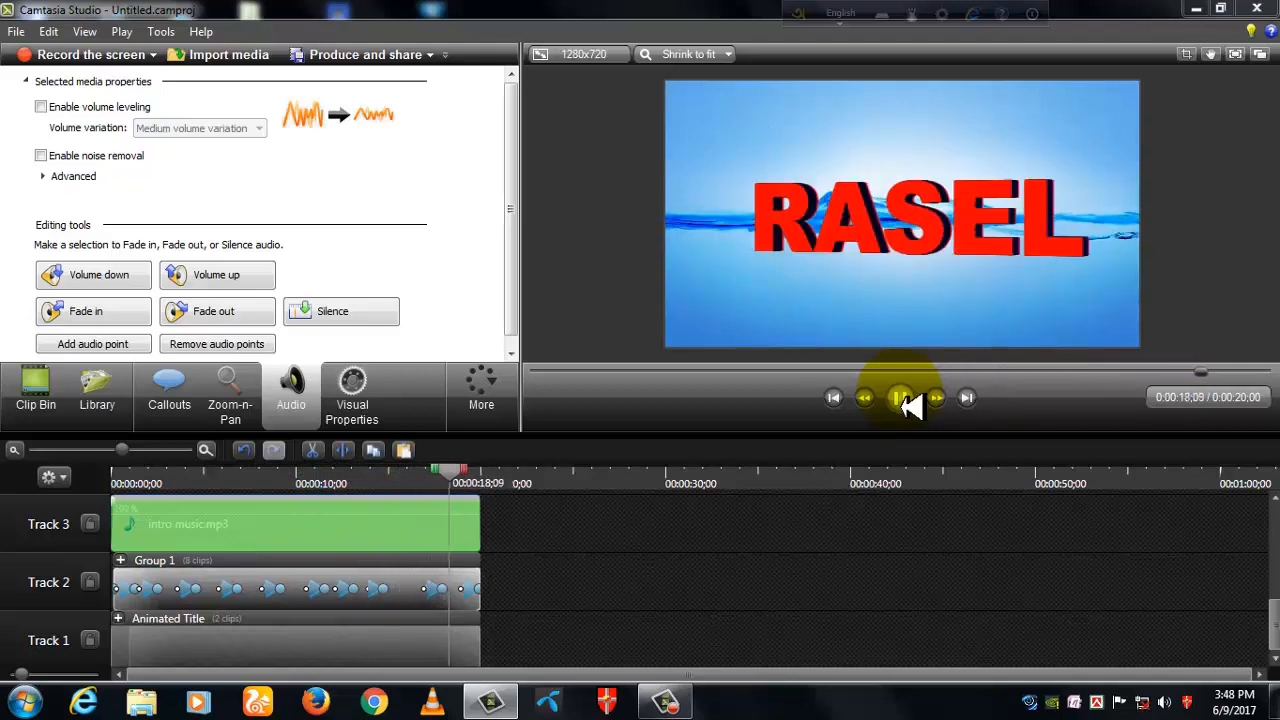
left_click(901, 398)
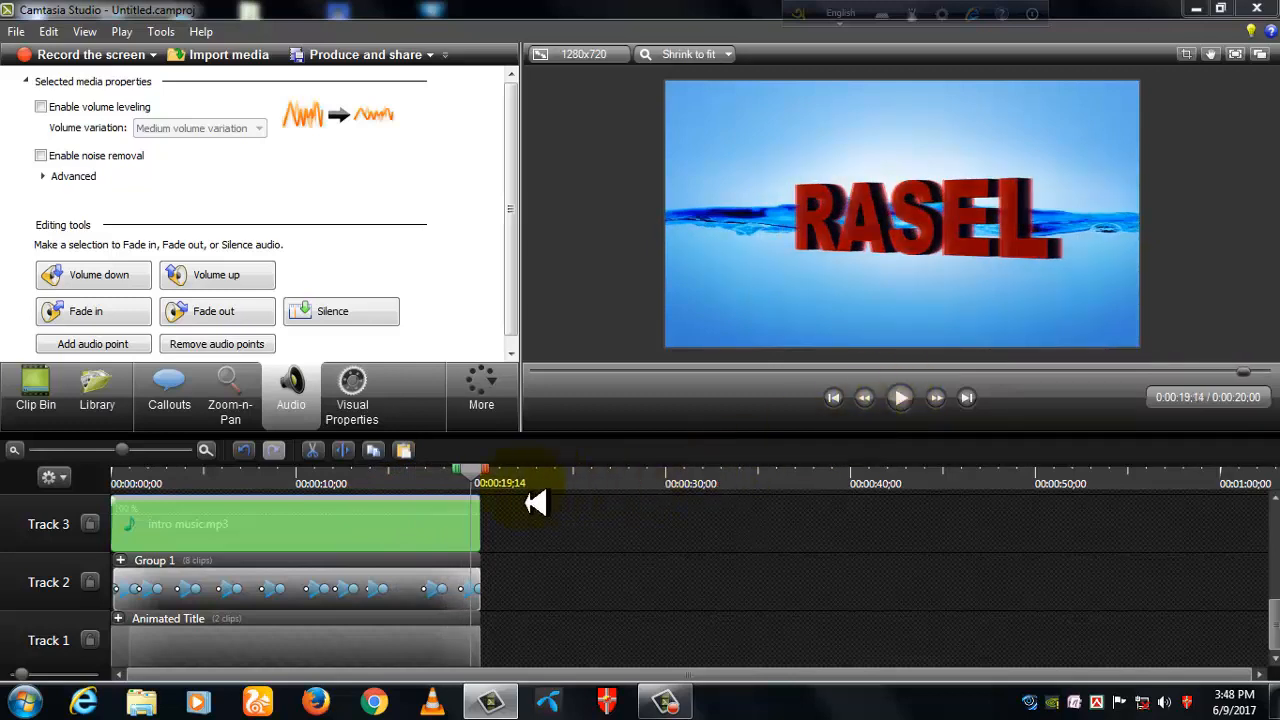
left_click_drag(472, 474, 120, 511)
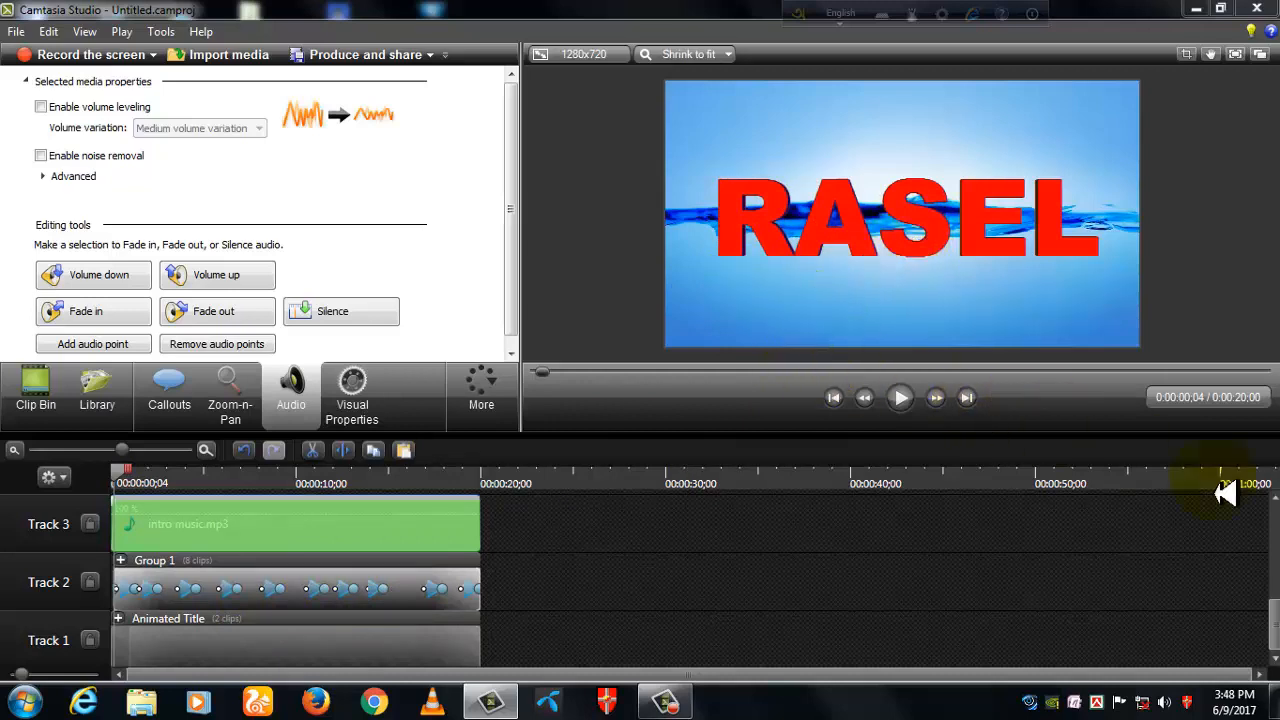
scroll(1275, 640, "up", 1)
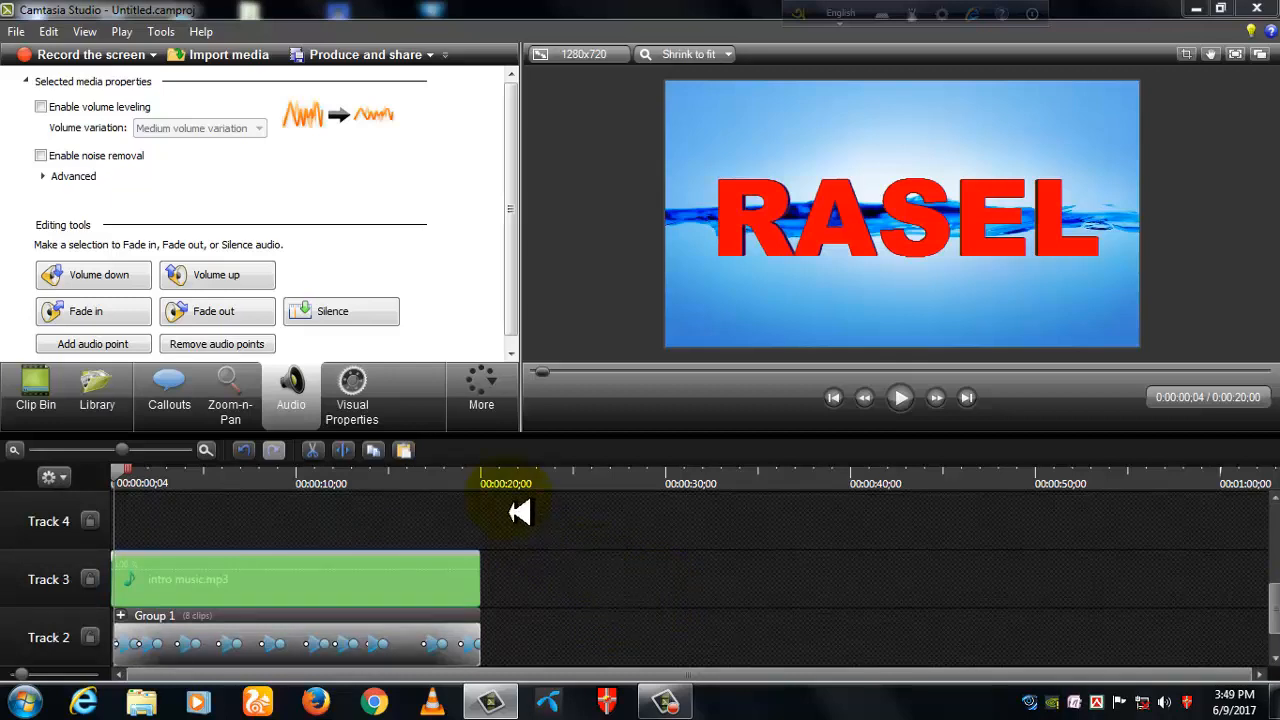
left_click_drag(509, 500, 194, 701)
right_click(245, 590)
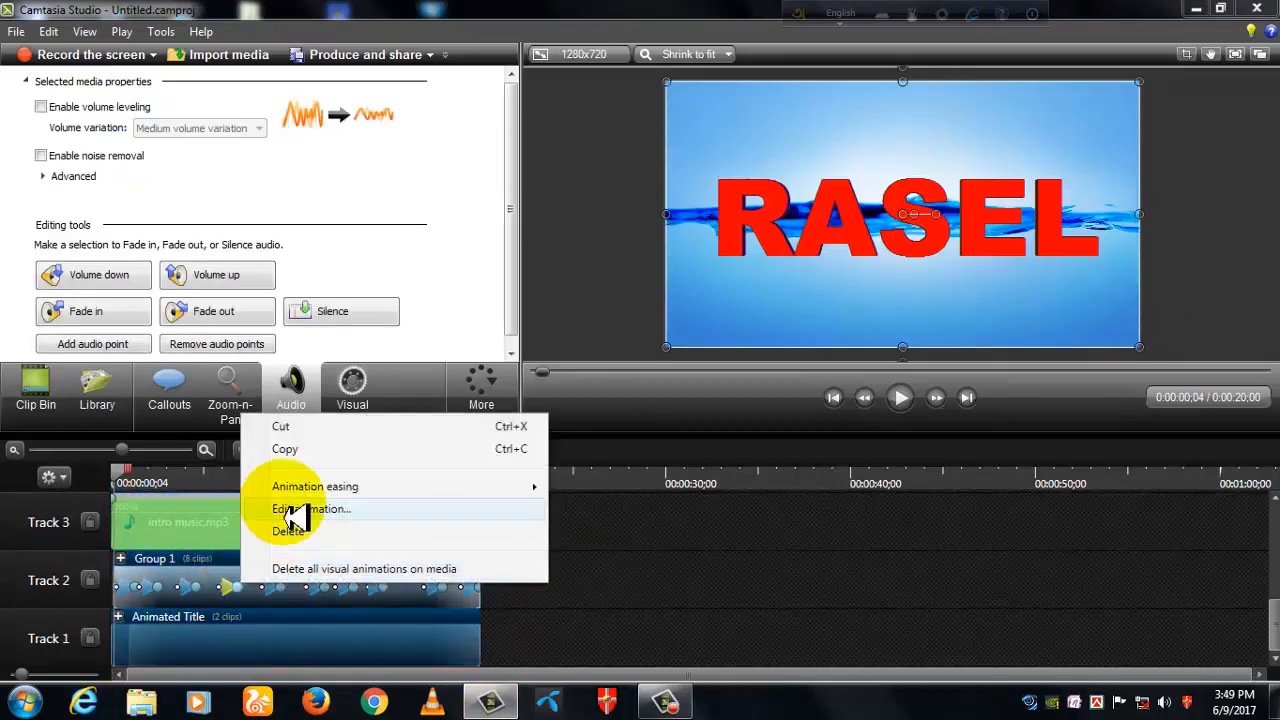
left_click(610, 593)
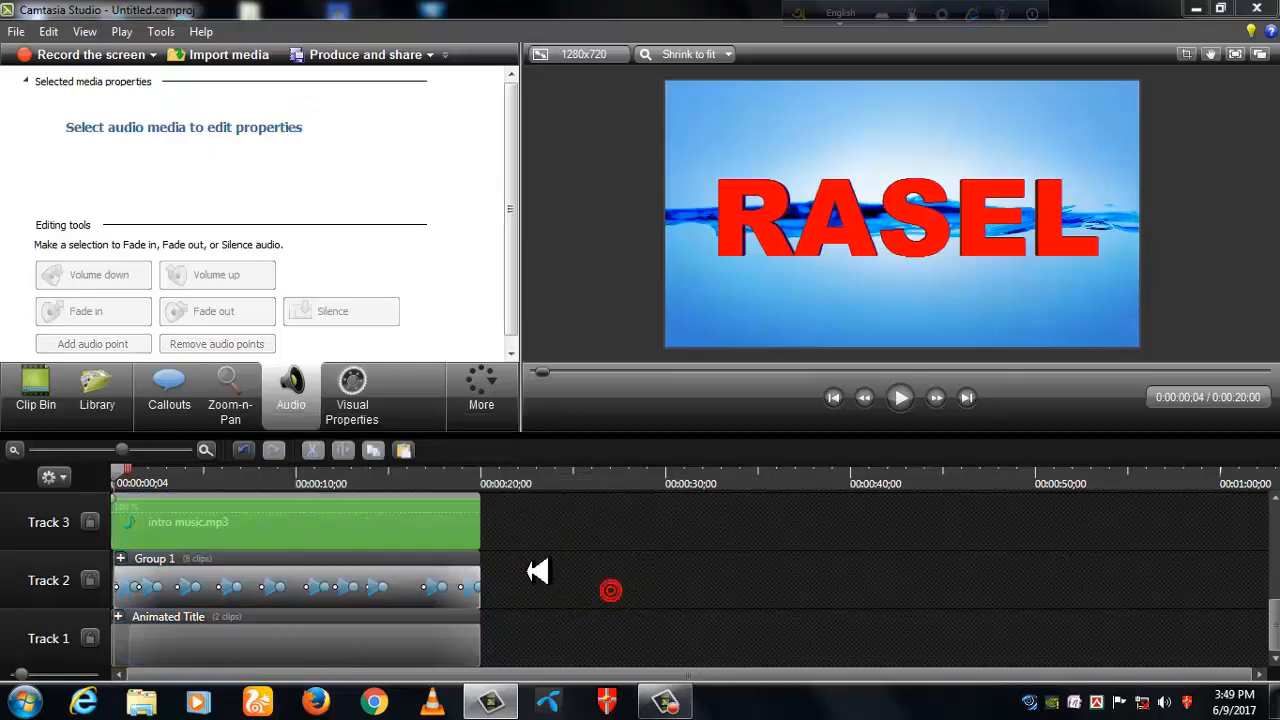
- Group the clips on Tracks 1 to 3 together, and enable volume leveling and noise removal on the new group
scroll(1266, 623, "up", 2)
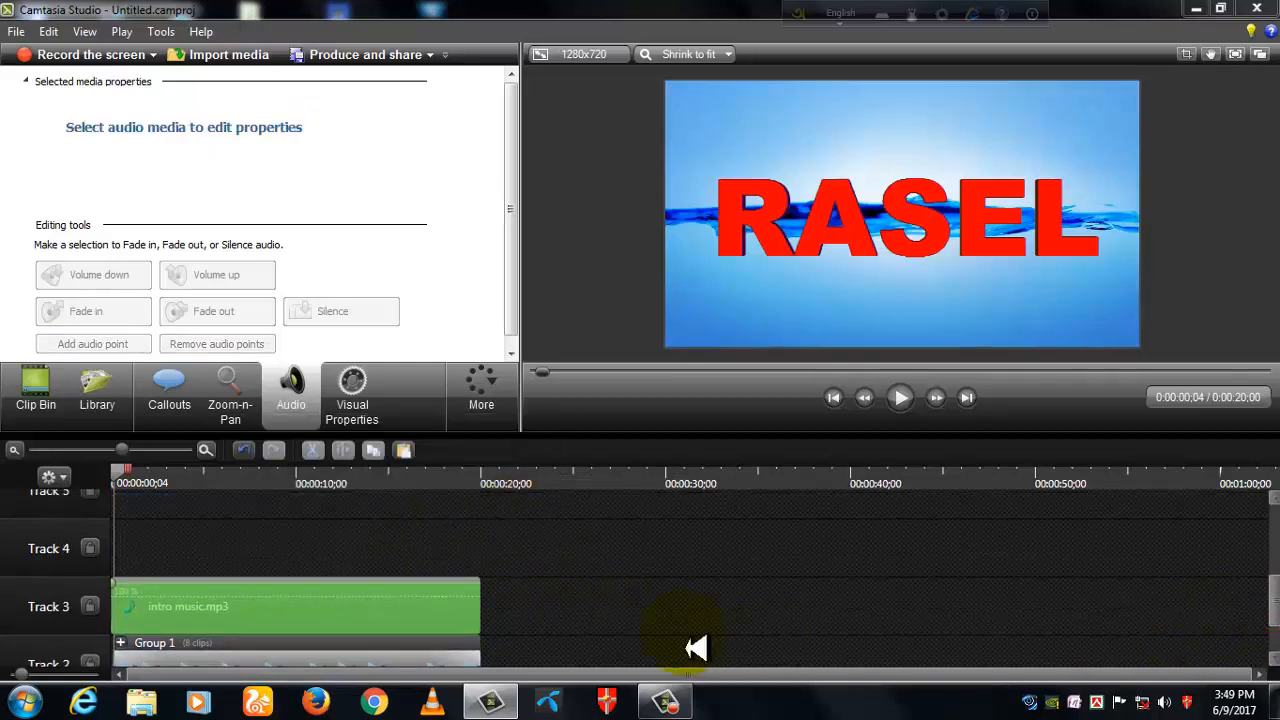
left_click_drag(511, 507, 84, 702)
right_click(157, 640)
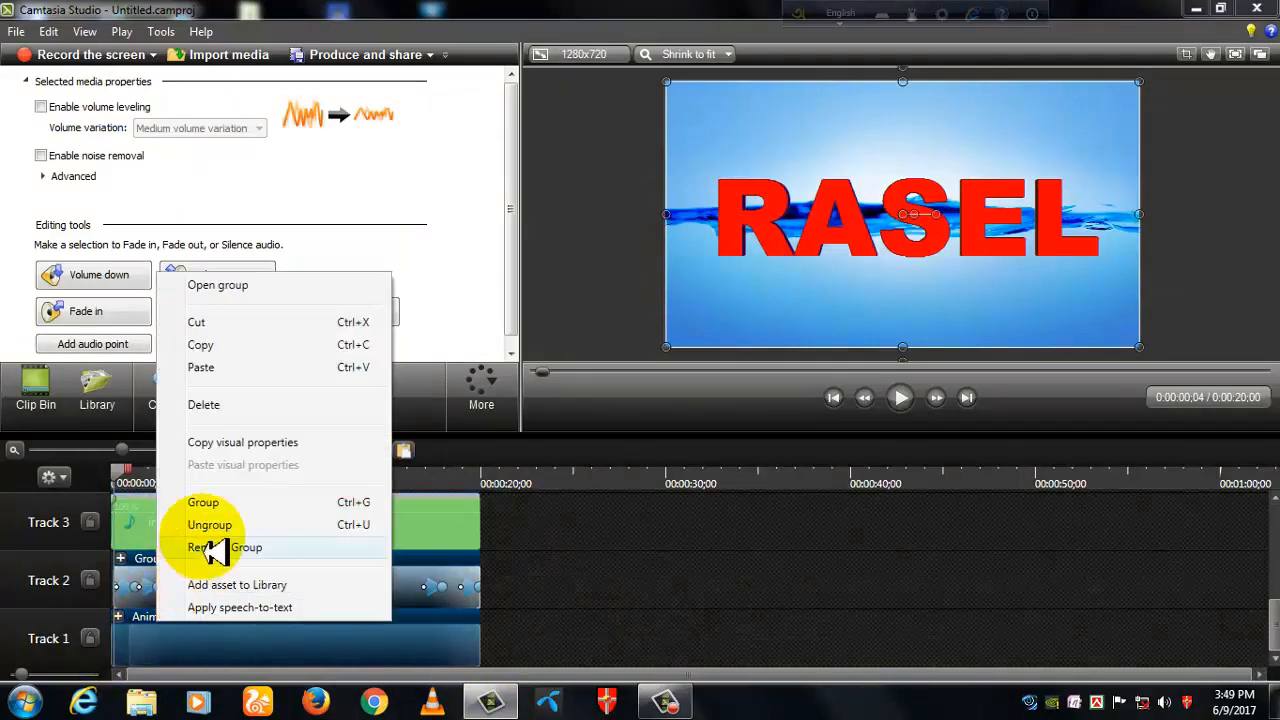
left_click(206, 504)
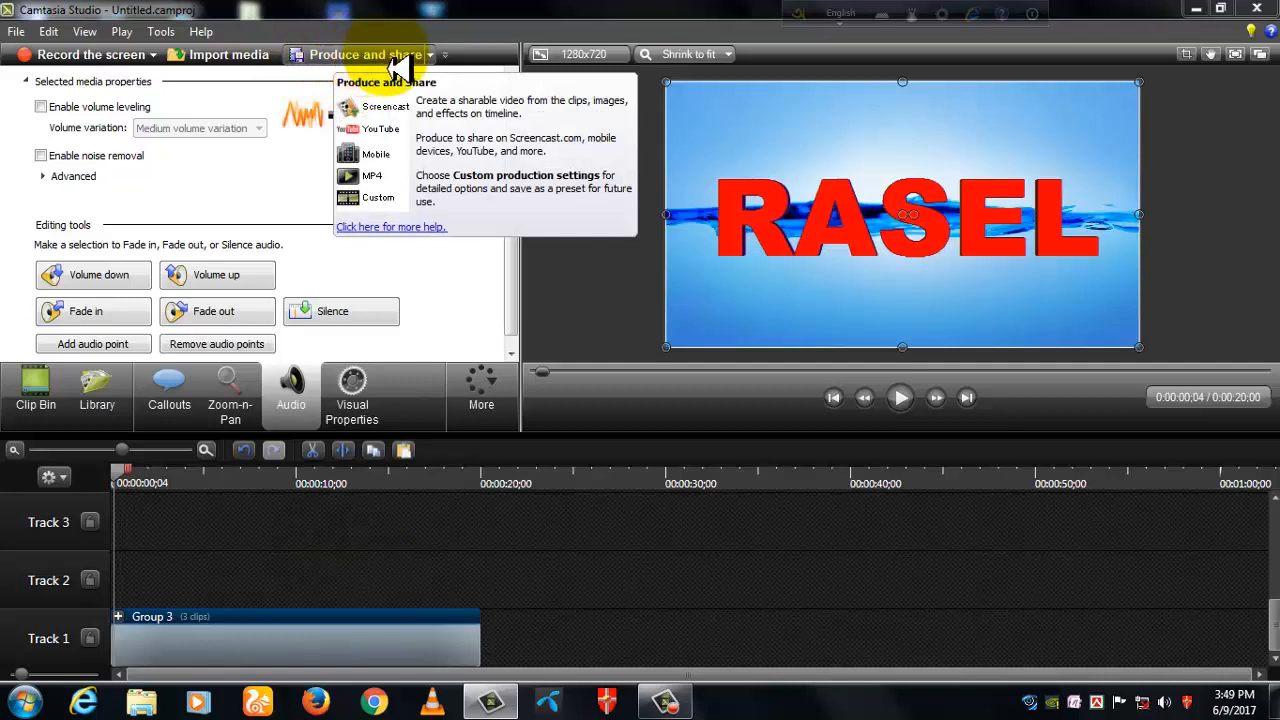
left_click(42, 106)
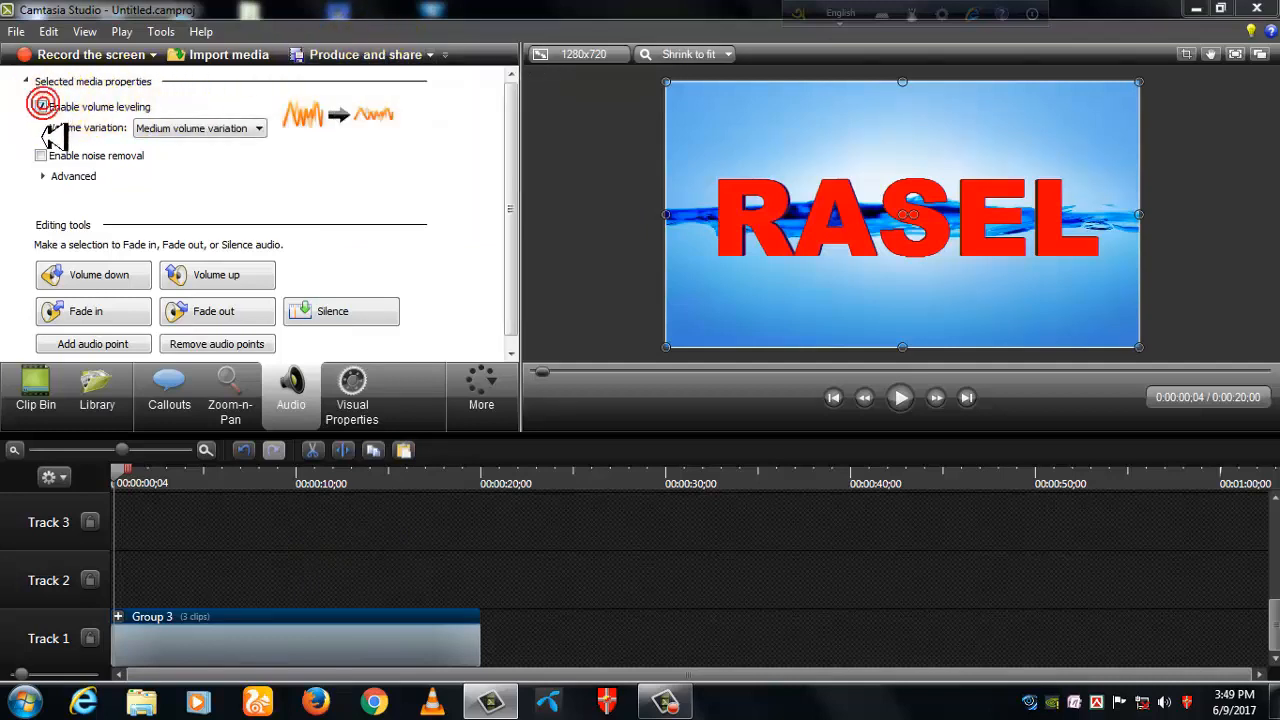
left_click(40, 155)
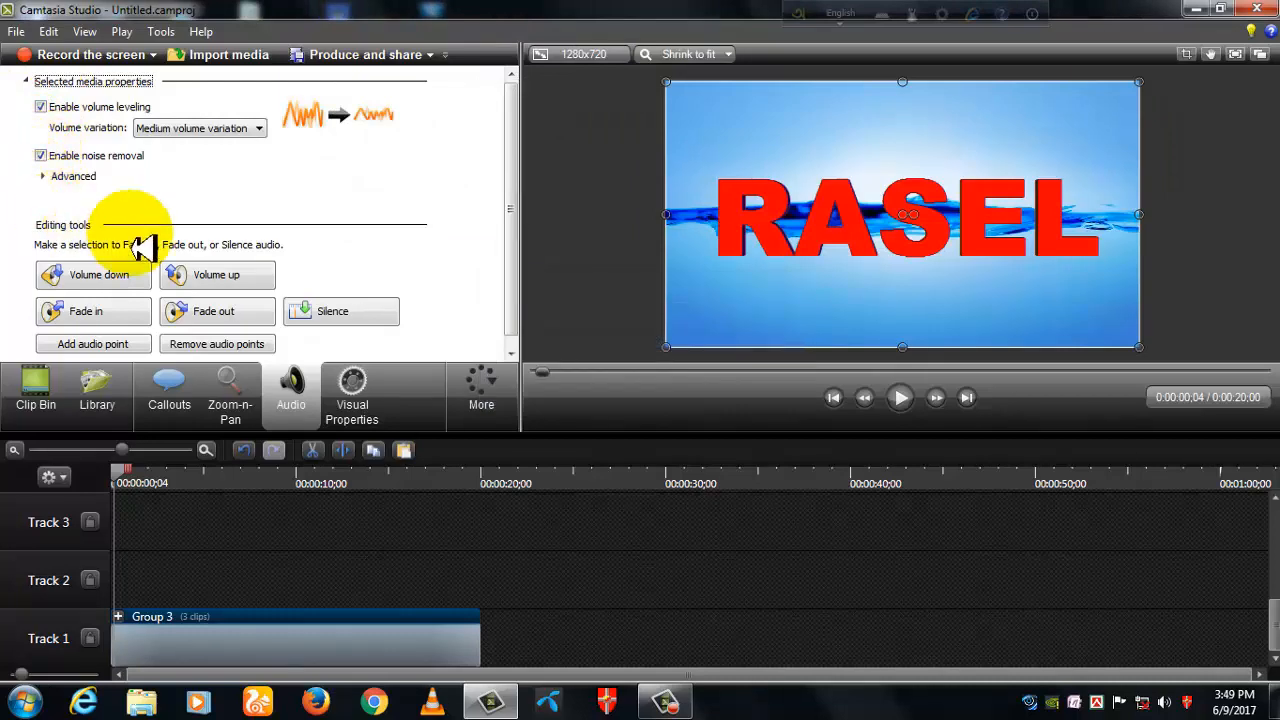
- Start producing the video with the MP4 only (up to 720p) preset and proceed to the production name and folder settings
left_click(366, 56)
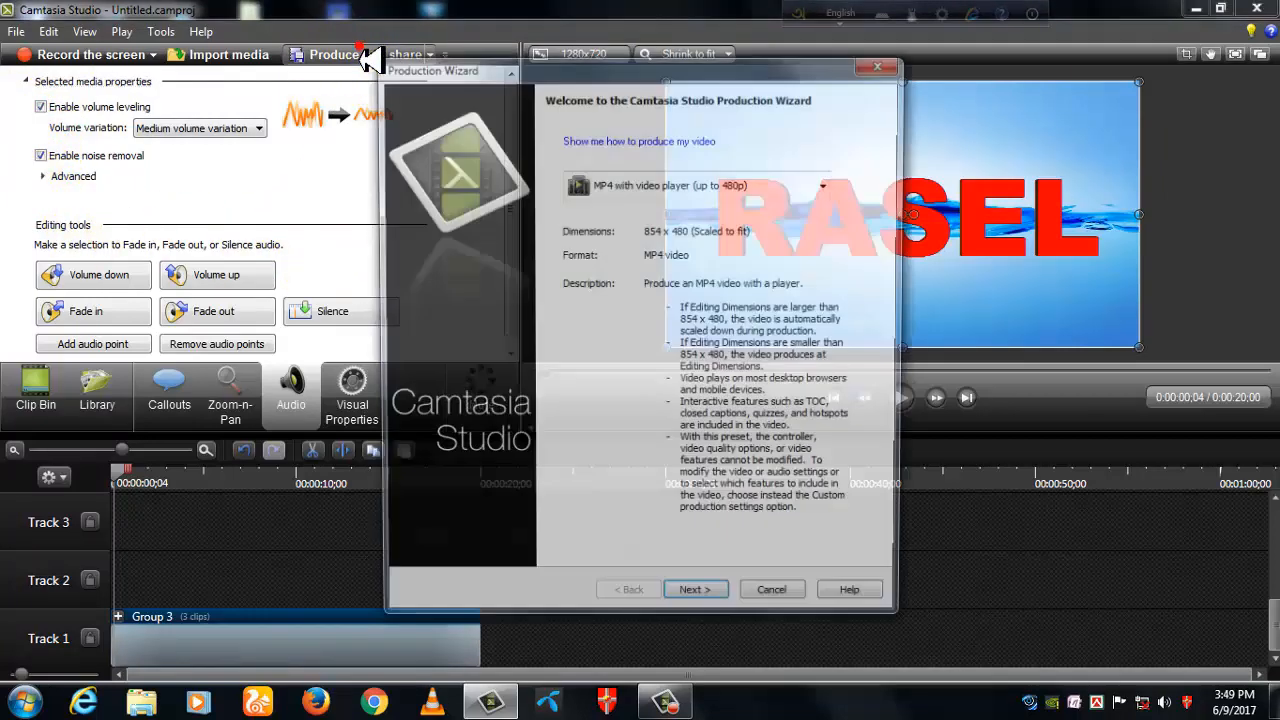
left_click(832, 193)
left_click(602, 338)
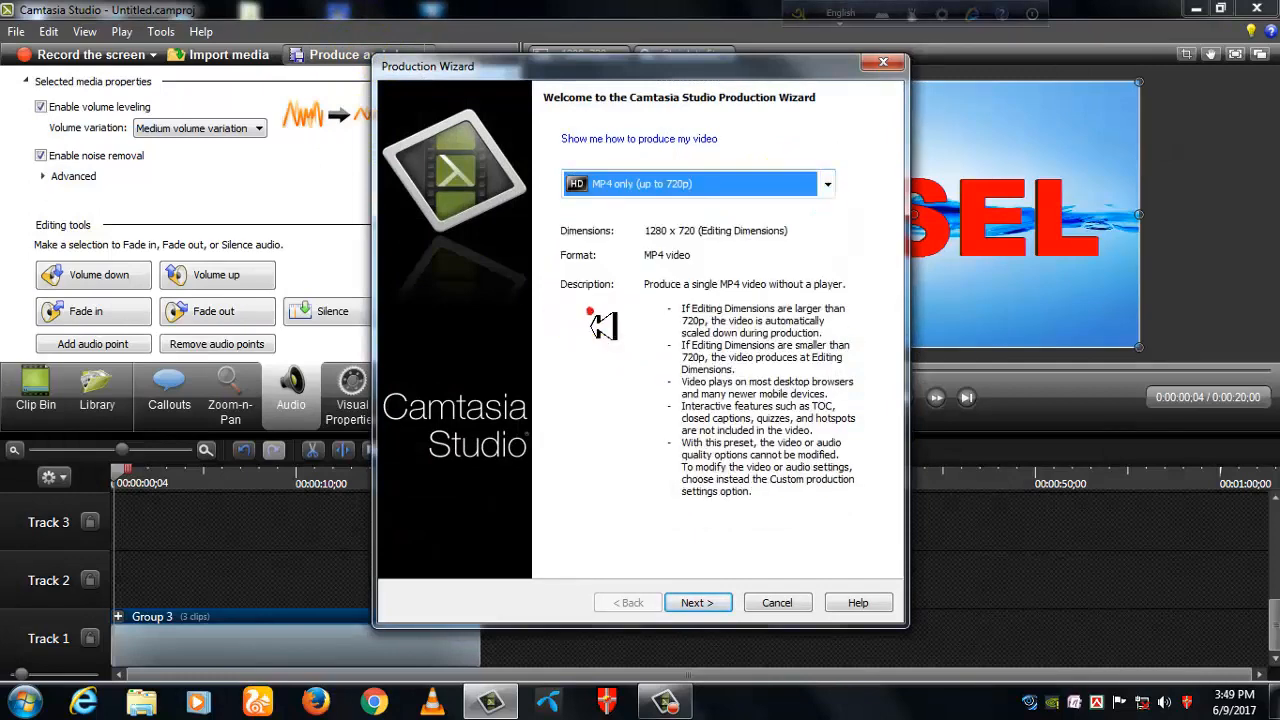
left_click(693, 603)
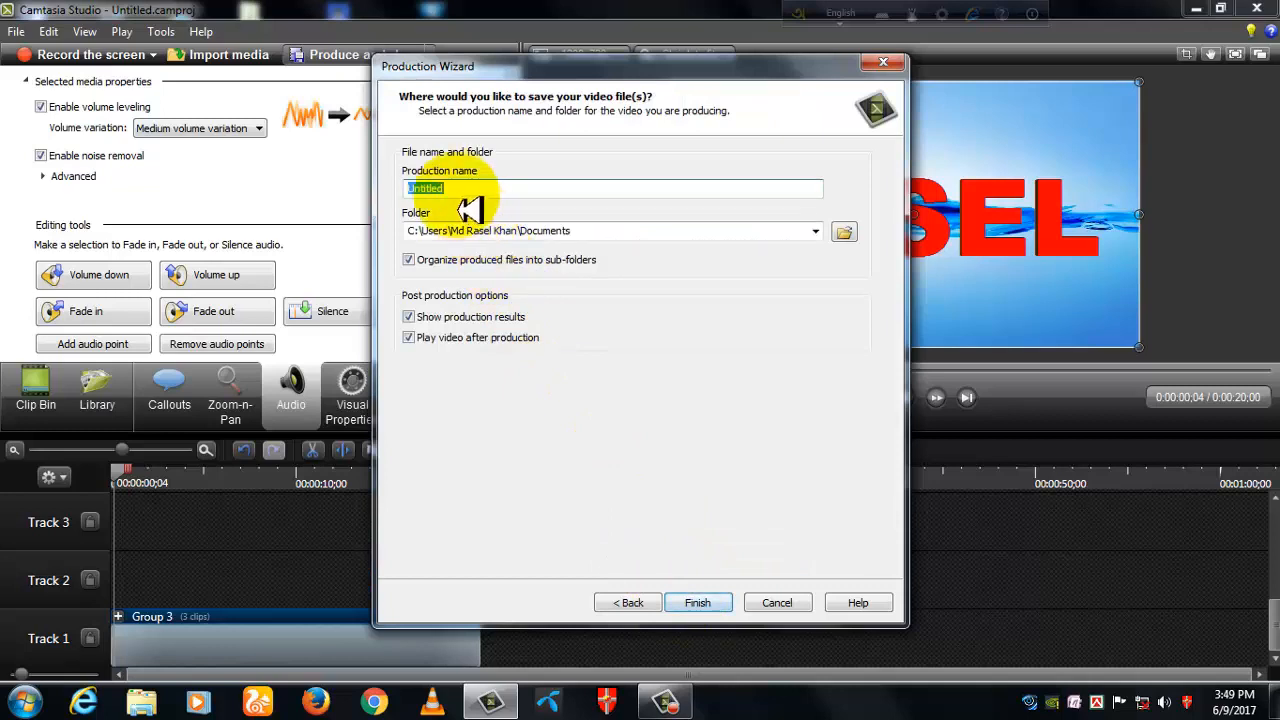
- Produce the video as CVCV in the Documents folder with sub-folder organization turned off, and dismiss the playback and production results
left_click(466, 192)
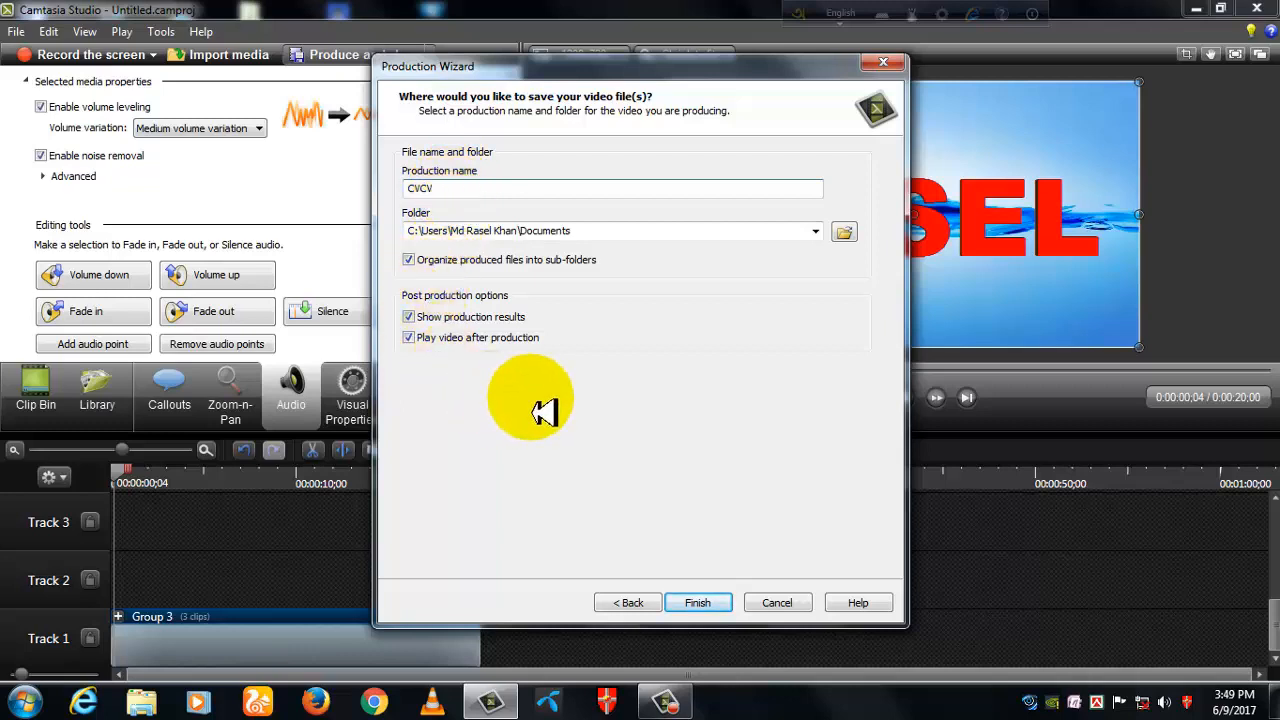
left_click(408, 259)
left_click(698, 602)
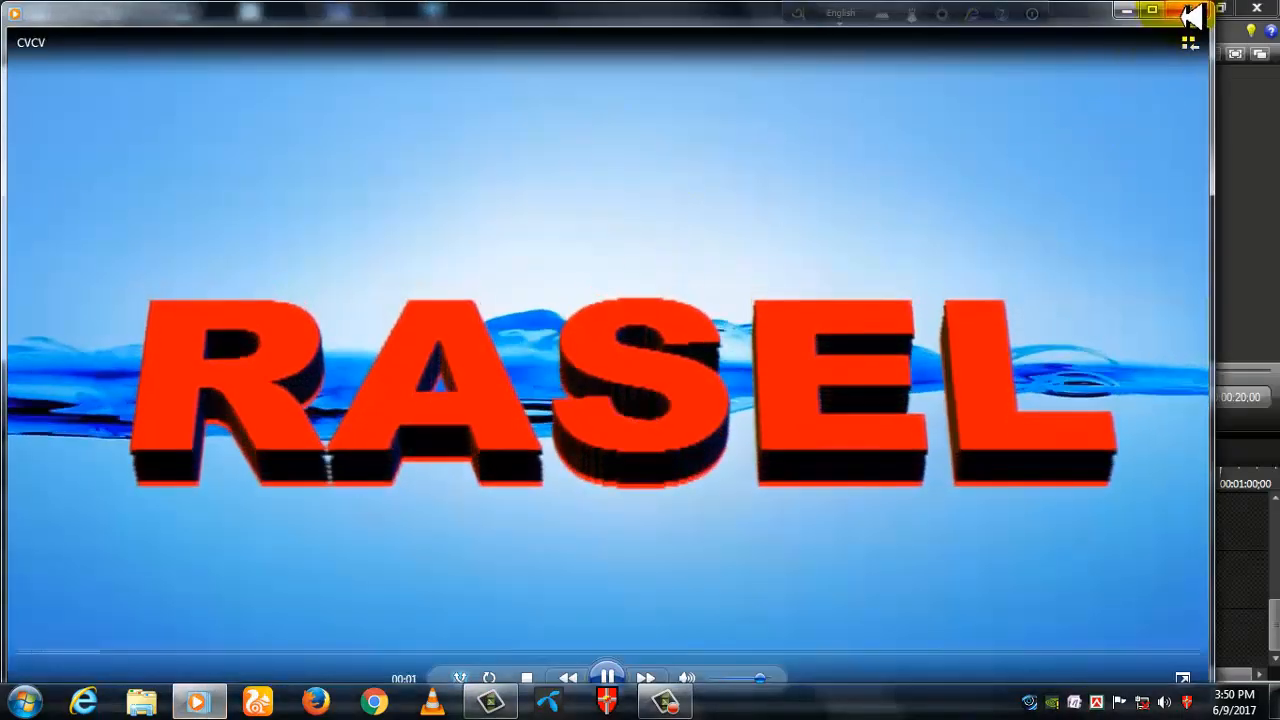
left_click(1187, 9)
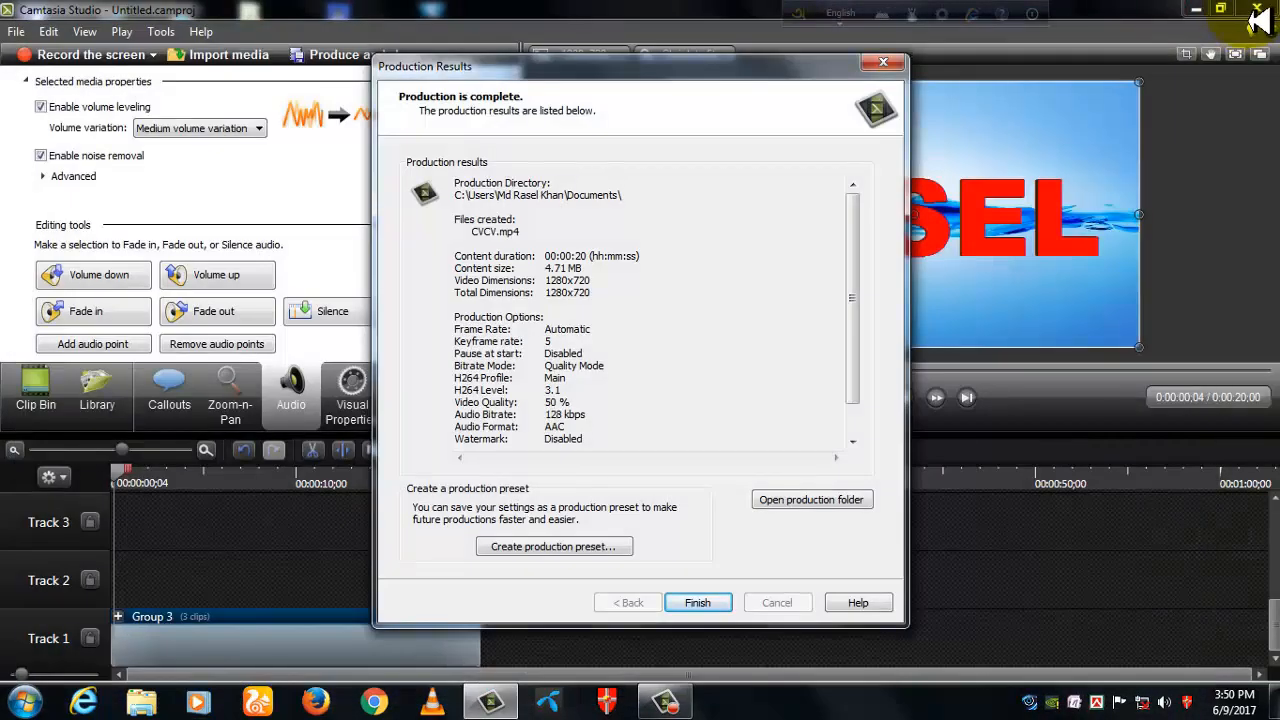
left_click(883, 62)
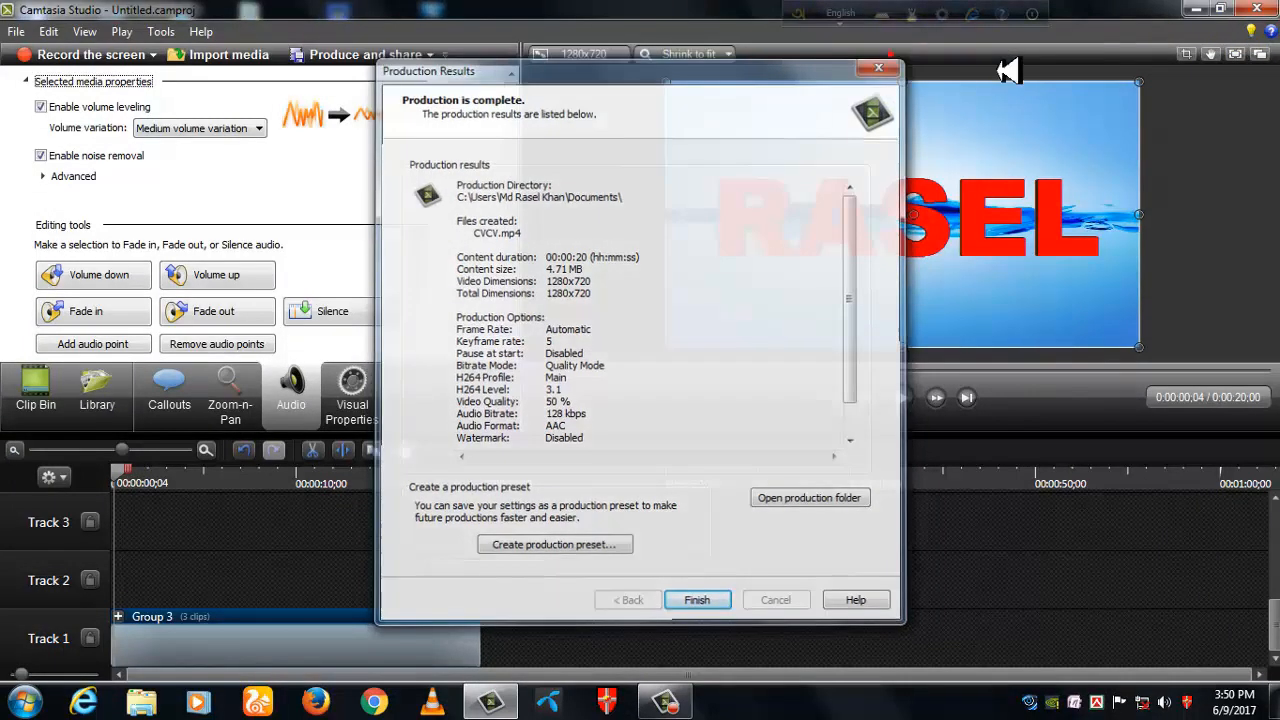
- Minimize the editor, open the Documents library from Windows, and play the produced CVCV video full screen
left_click(1196, 9)
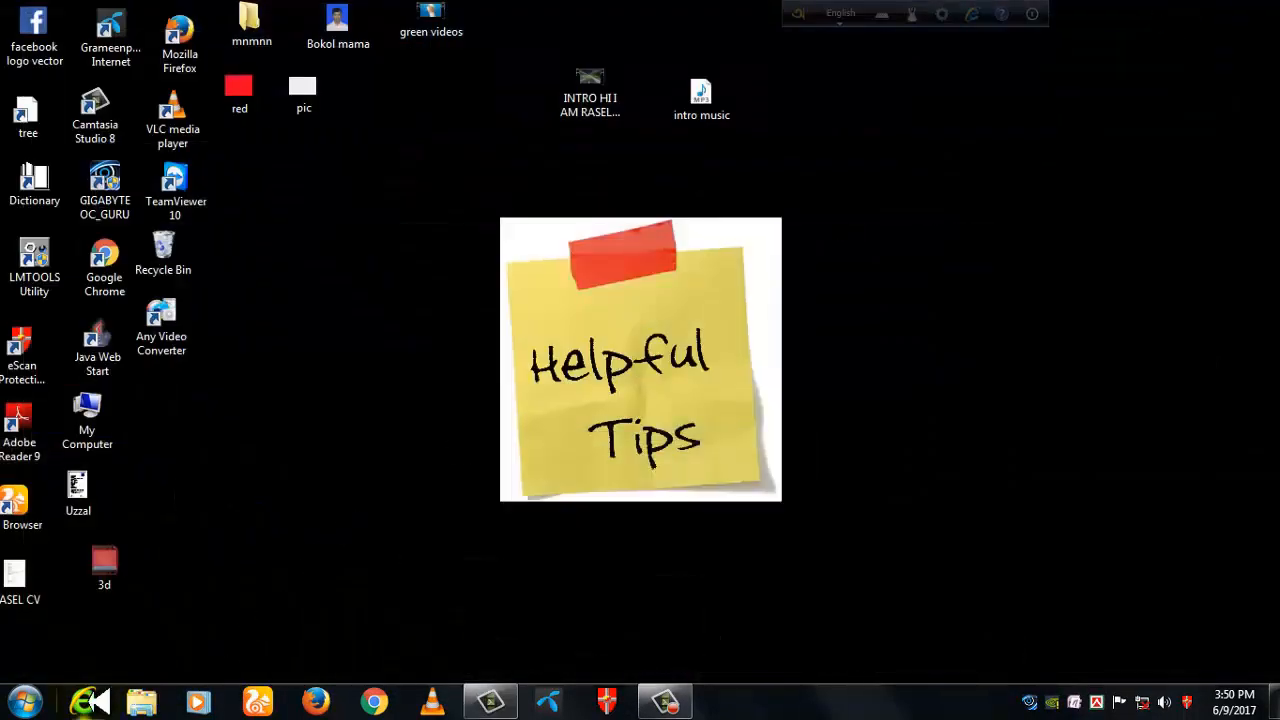
left_click(25, 701)
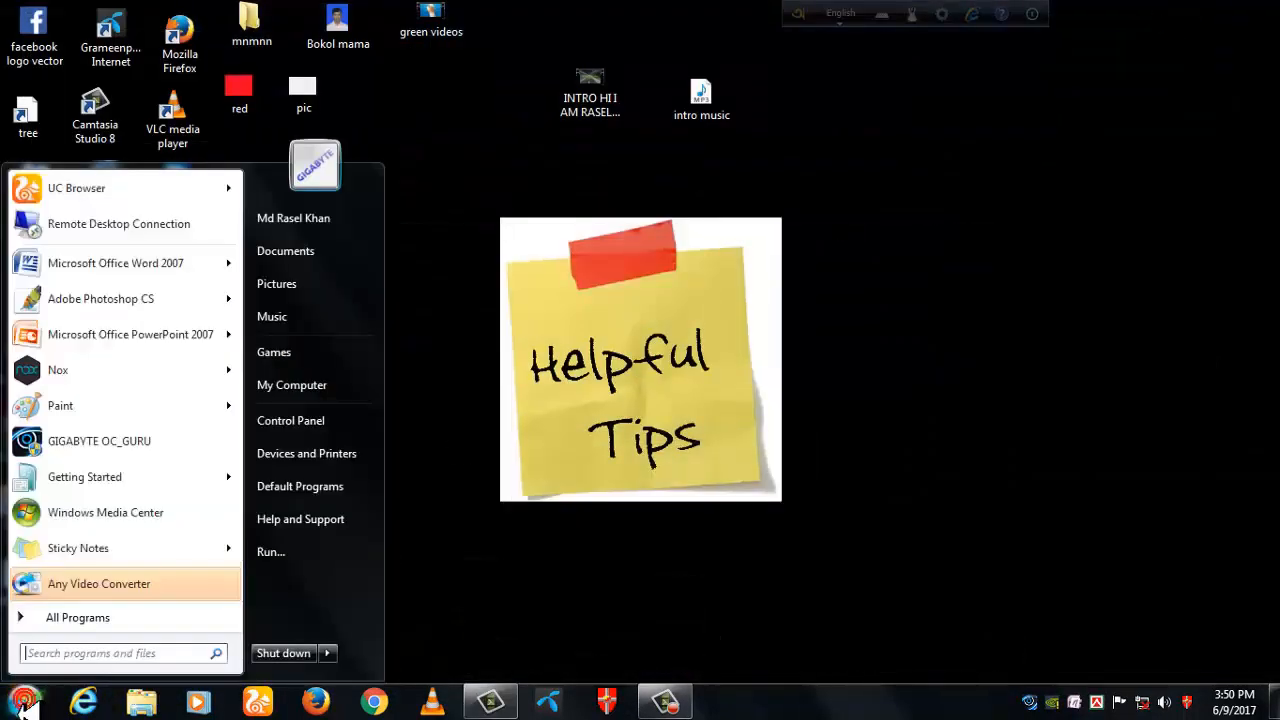
left_click(323, 262)
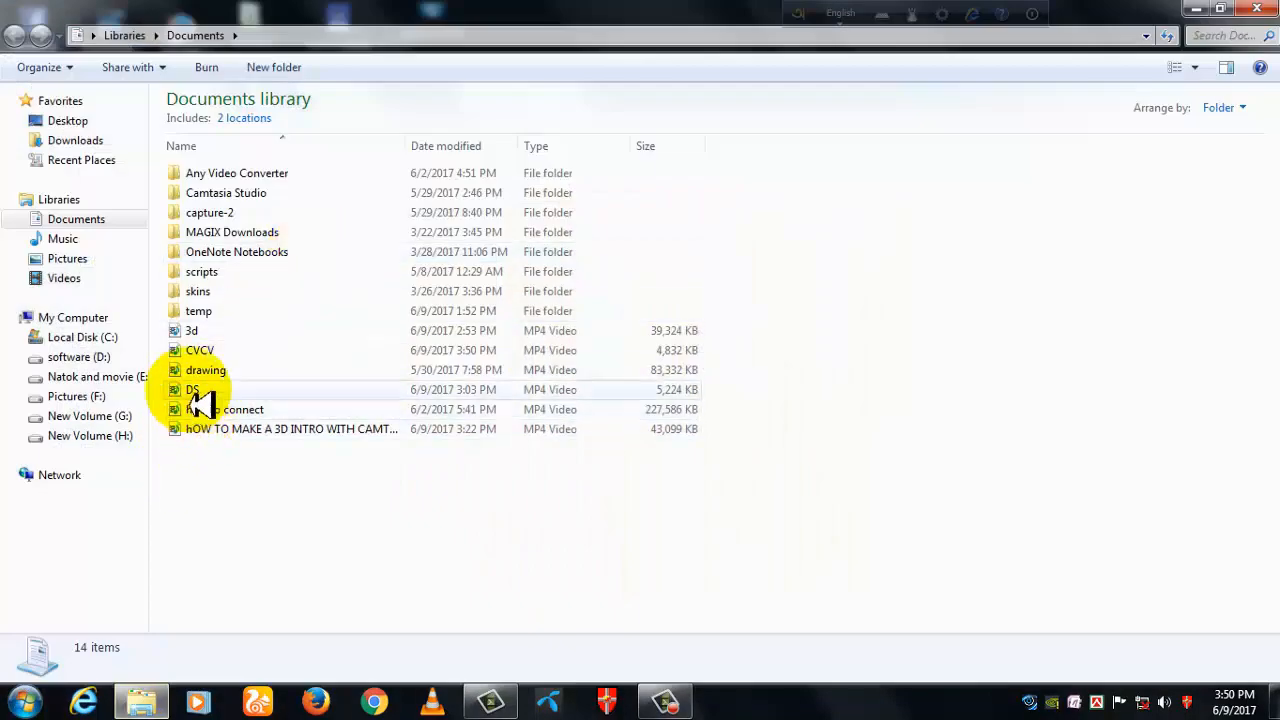
double_click(190, 358)
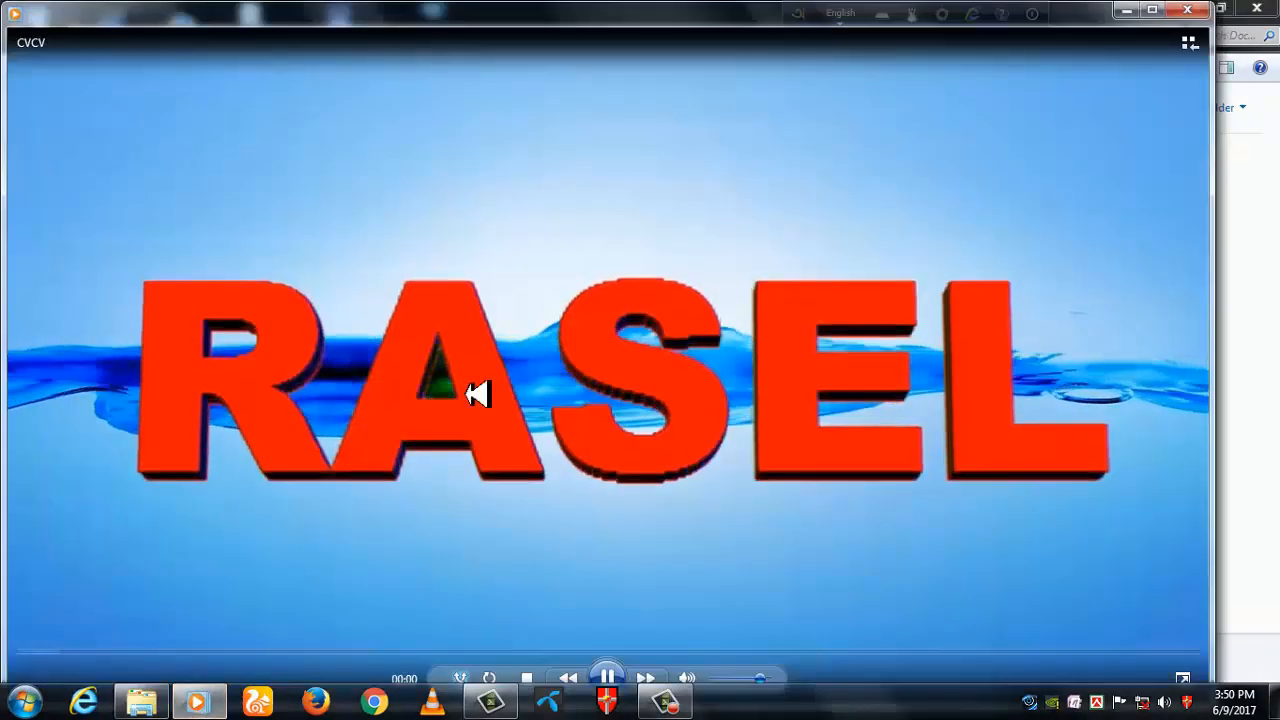
double_click(580, 375)
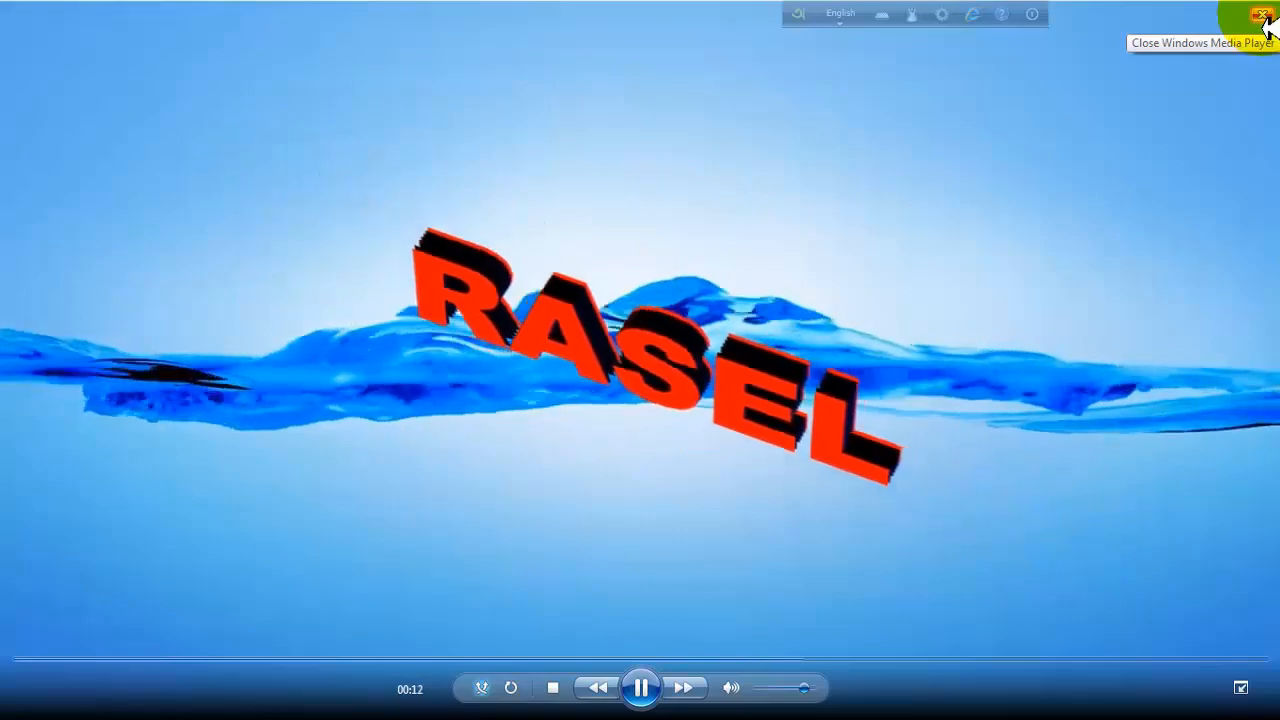
- Close the video player and the Documents library, and switch back to the Camtasia Studio project
left_click(1262, 16)
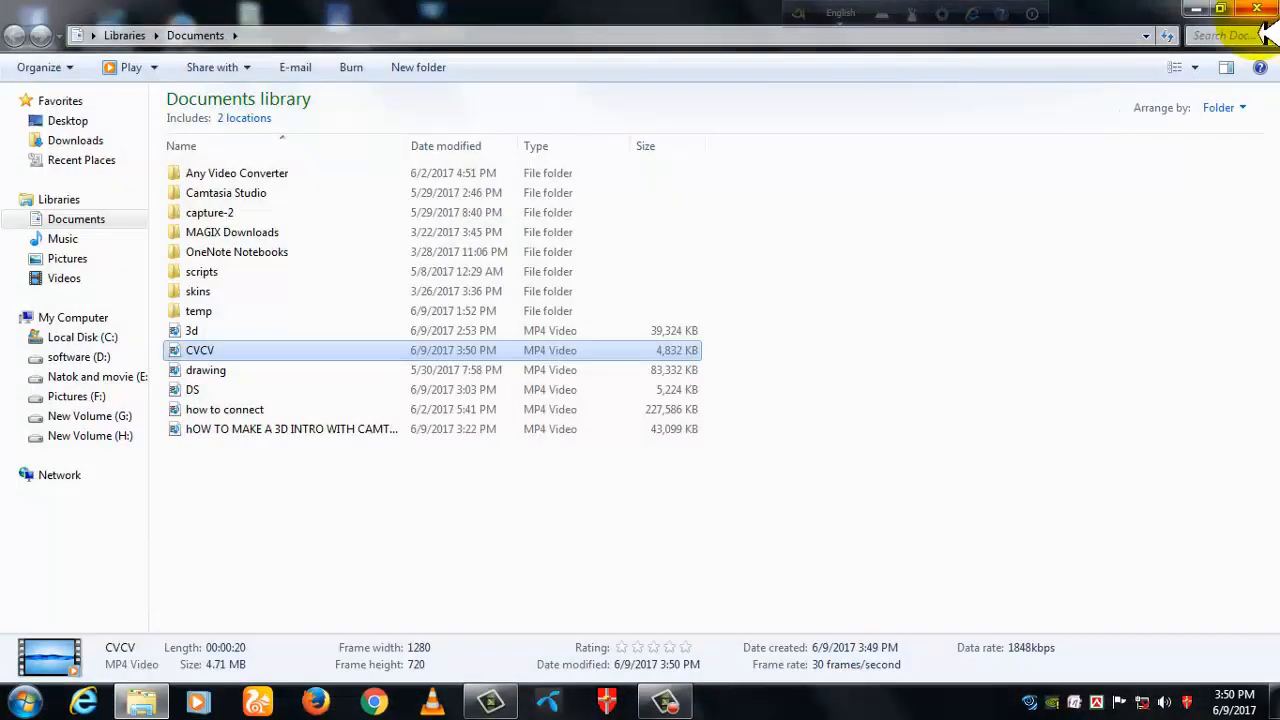
left_click(1257, 9)
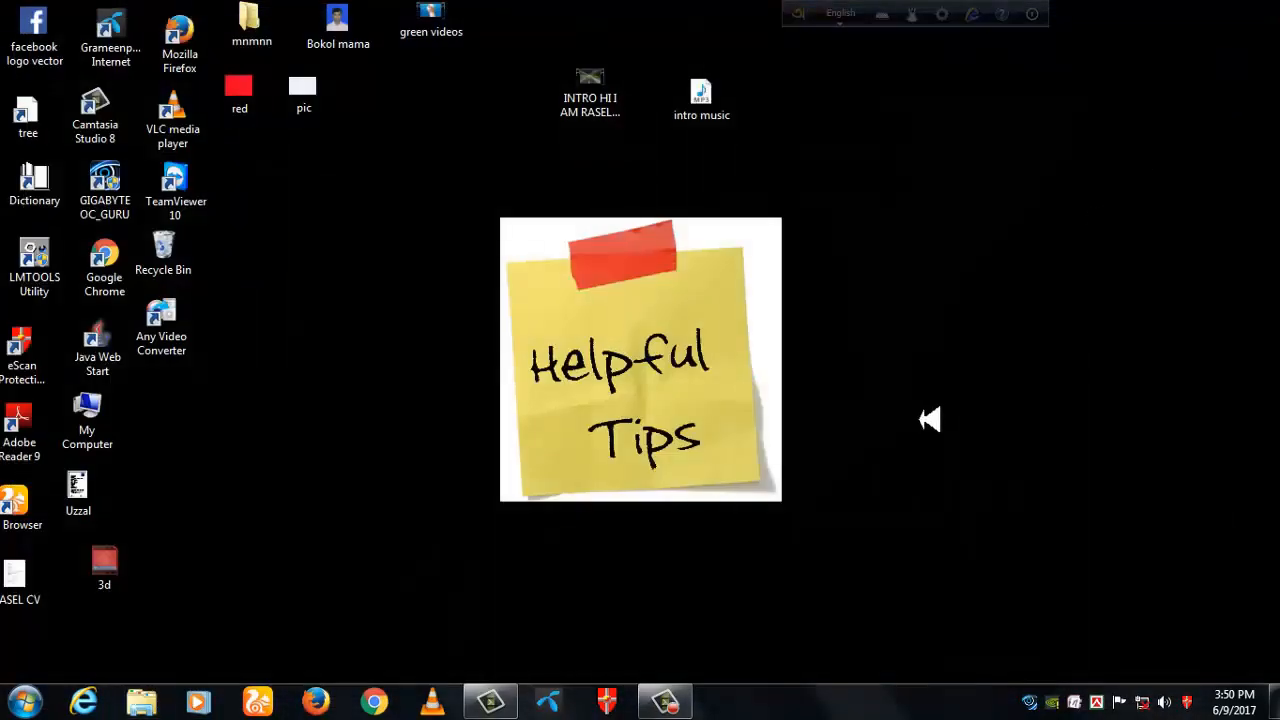
left_click(490, 700)
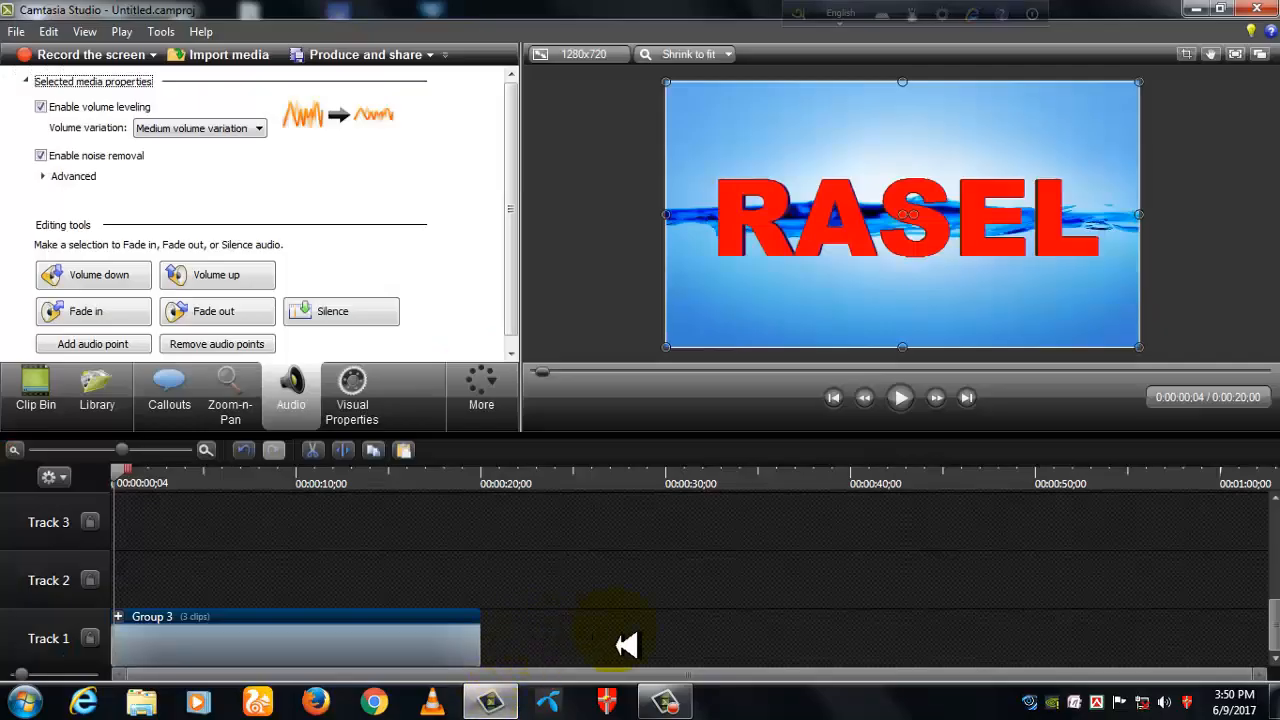